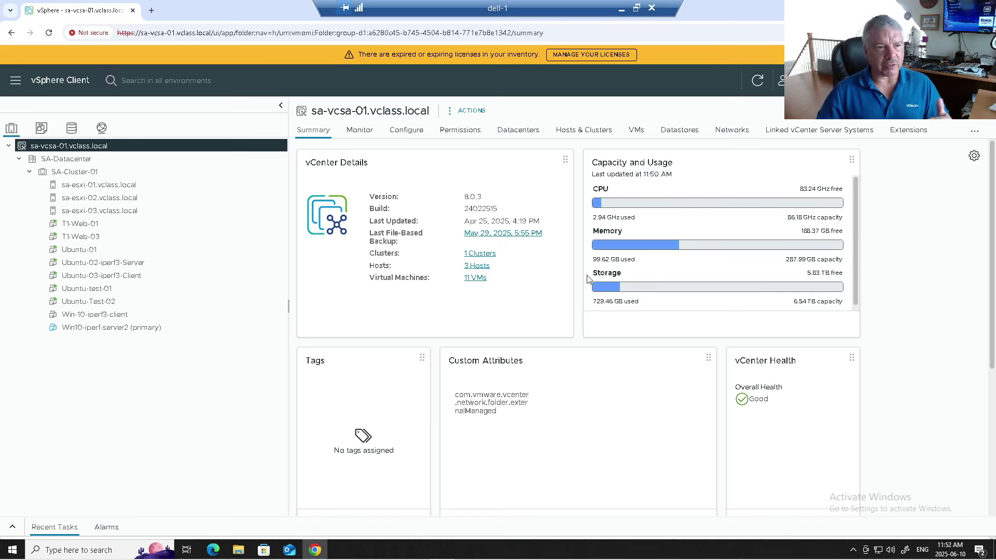
Step: Review the SA-Cluster-01 summary and the storage adapters of hosts sa-esxi-01 through sa-esxi-03
click(68, 175)
click(98, 186)
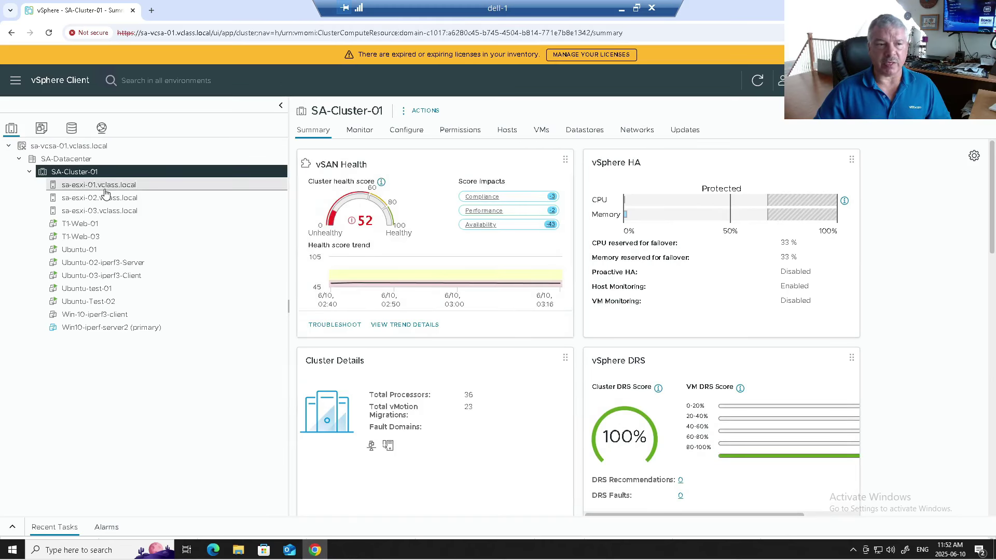
click(107, 197)
click(111, 210)
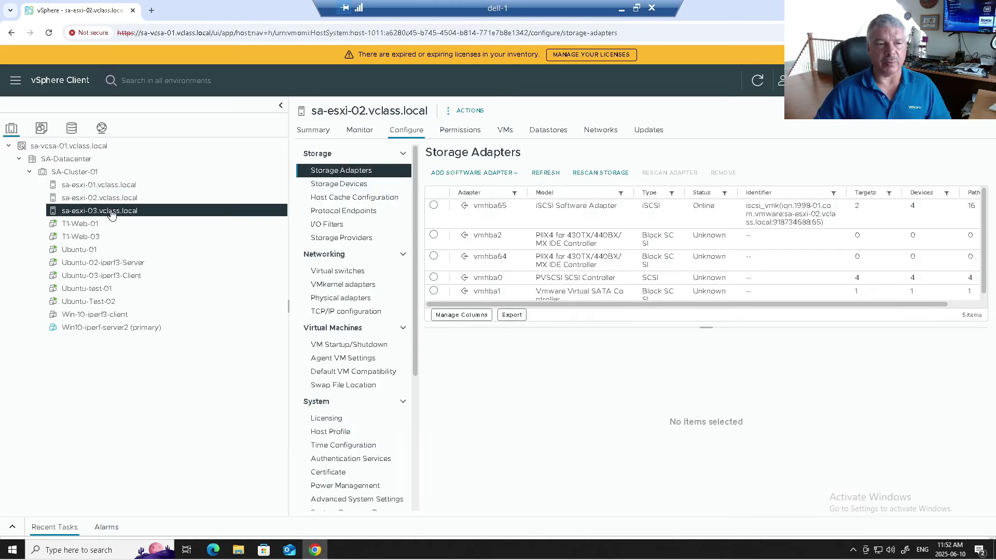
Step: Check sa-esxi-01's physical network adapters, then switch to the networking inventory
click(106, 187)
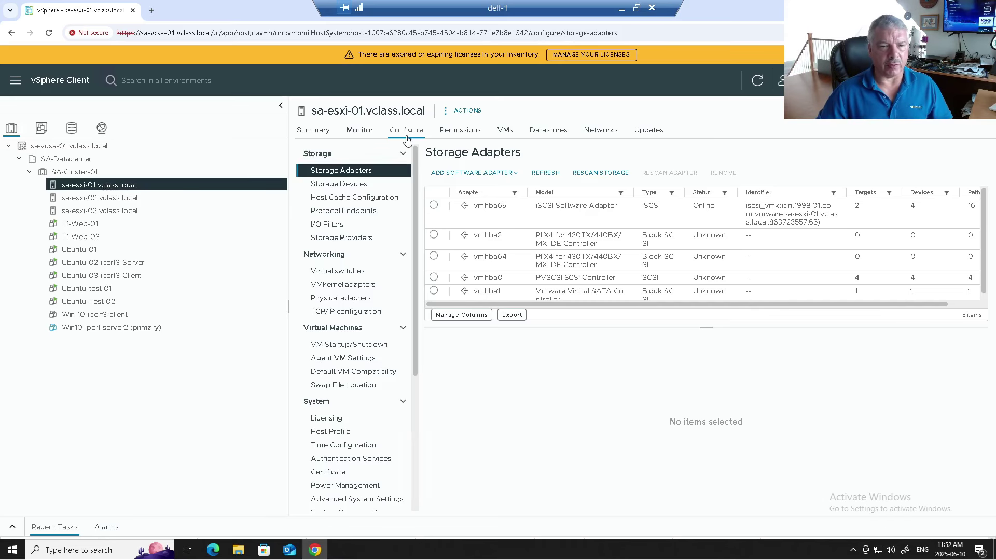
click(340, 298)
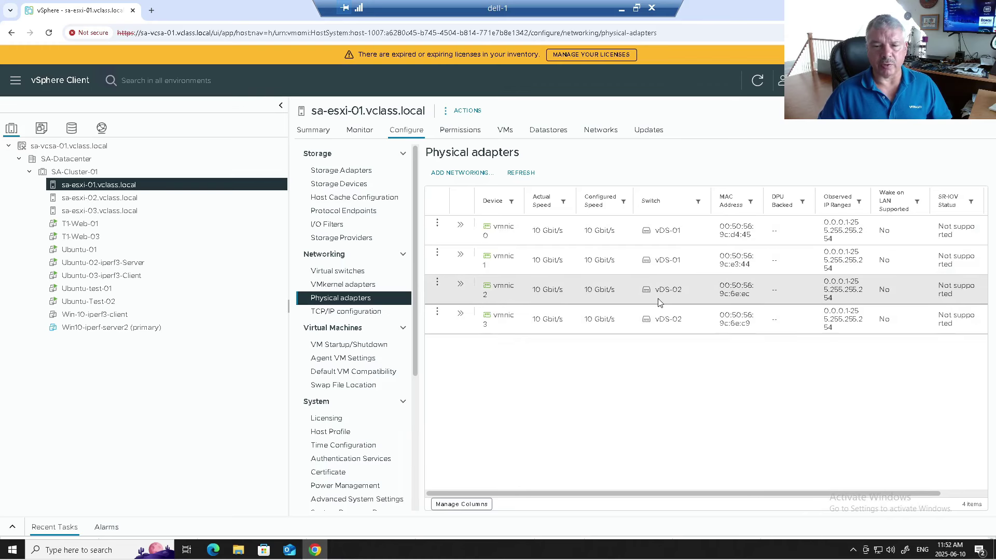
click(101, 131)
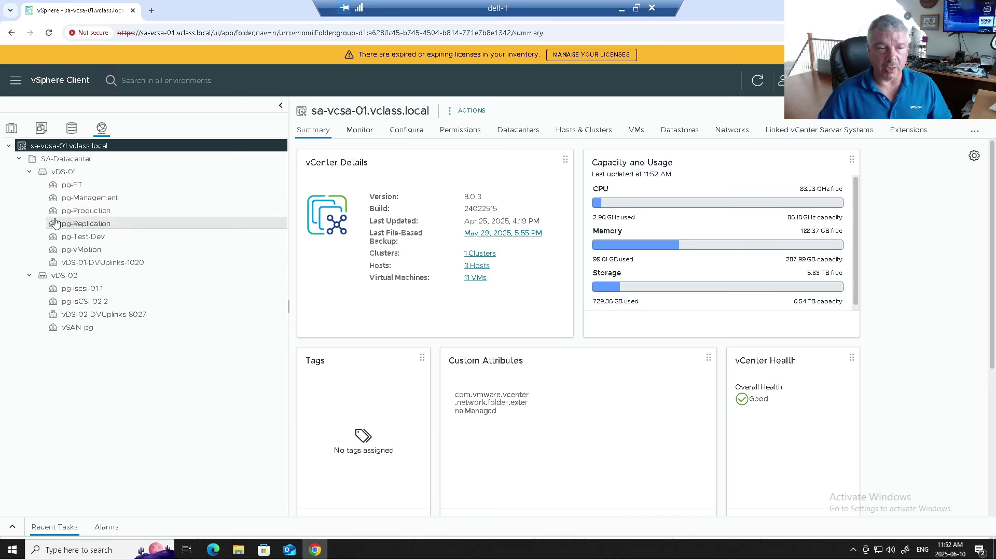
Step: Compare the vDS-01 and vDS-02 switch summaries, settling on vDS-01, then bring up SA-Datacenter's actions
click(58, 172)
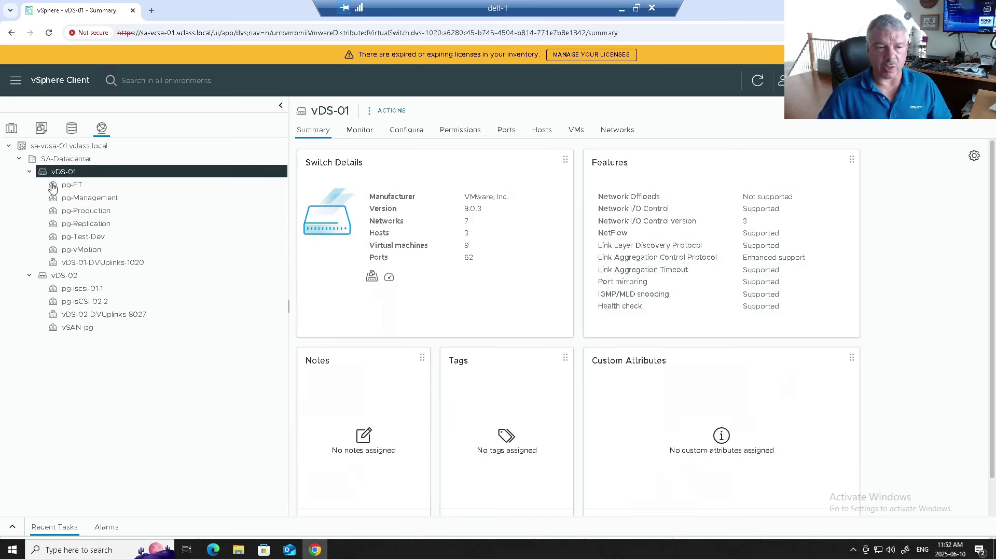
click(61, 279)
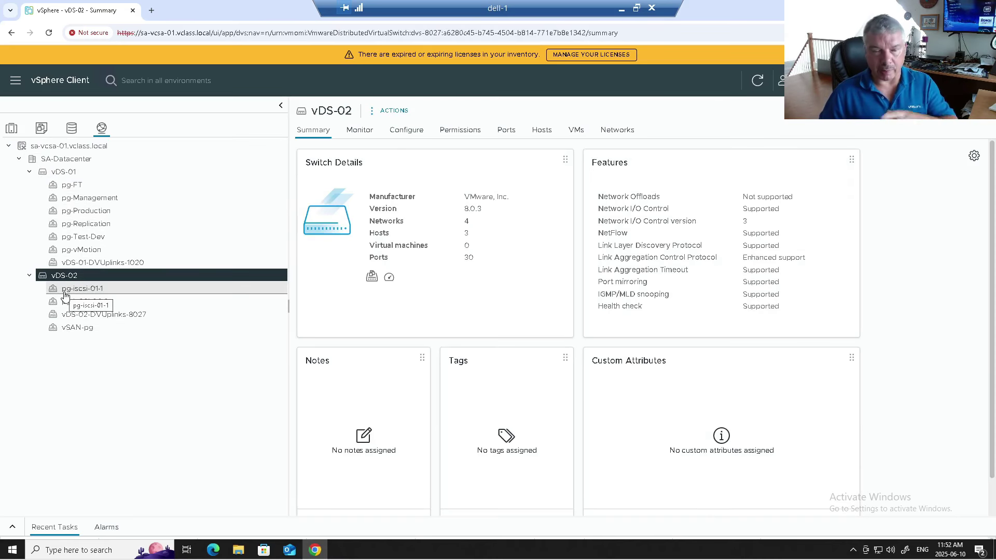
click(62, 172)
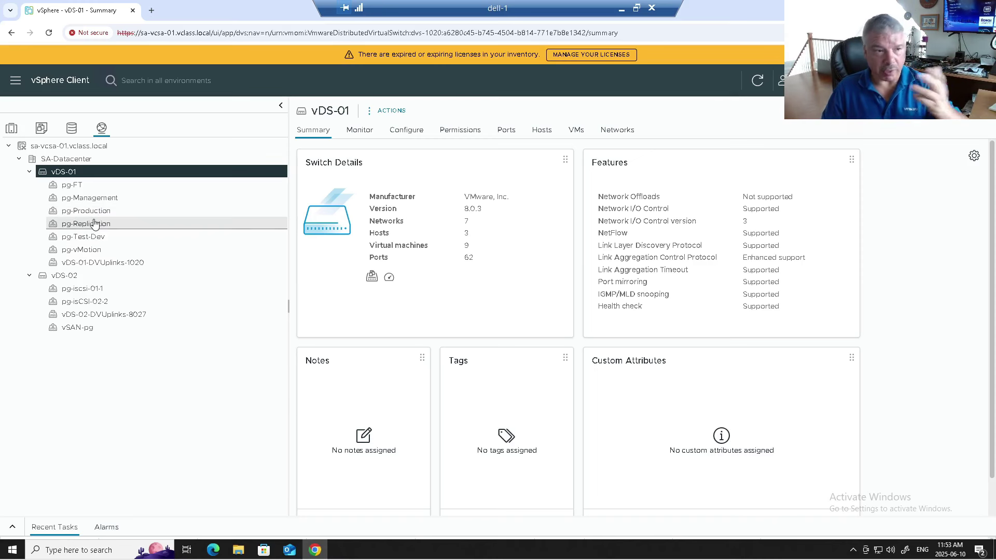
right_click(77, 164)
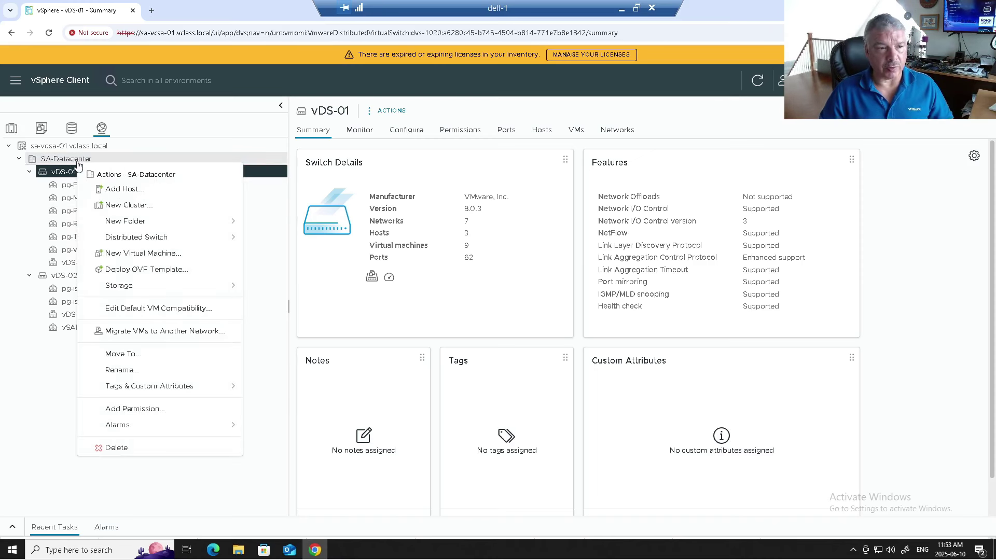
mouse_move(125, 239)
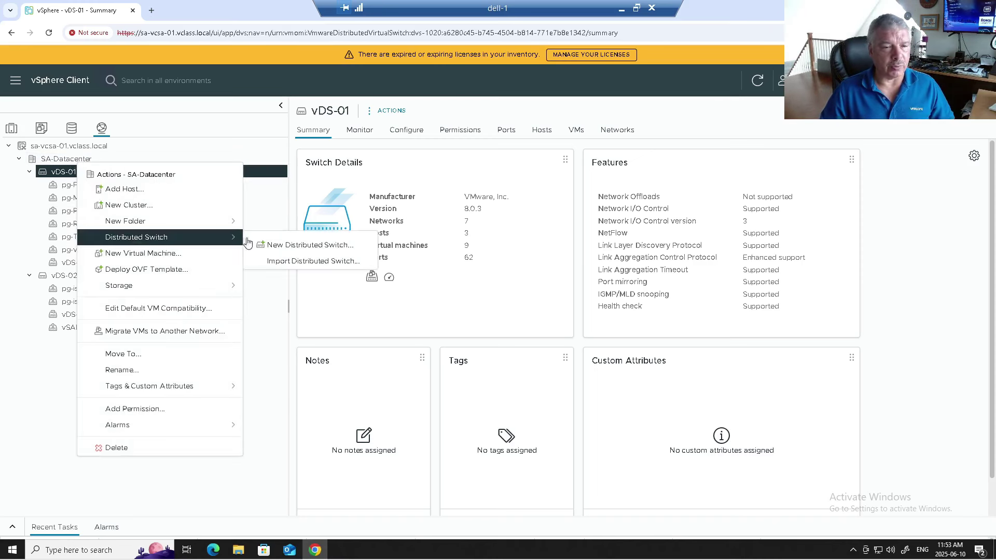
click(269, 244)
click(680, 456)
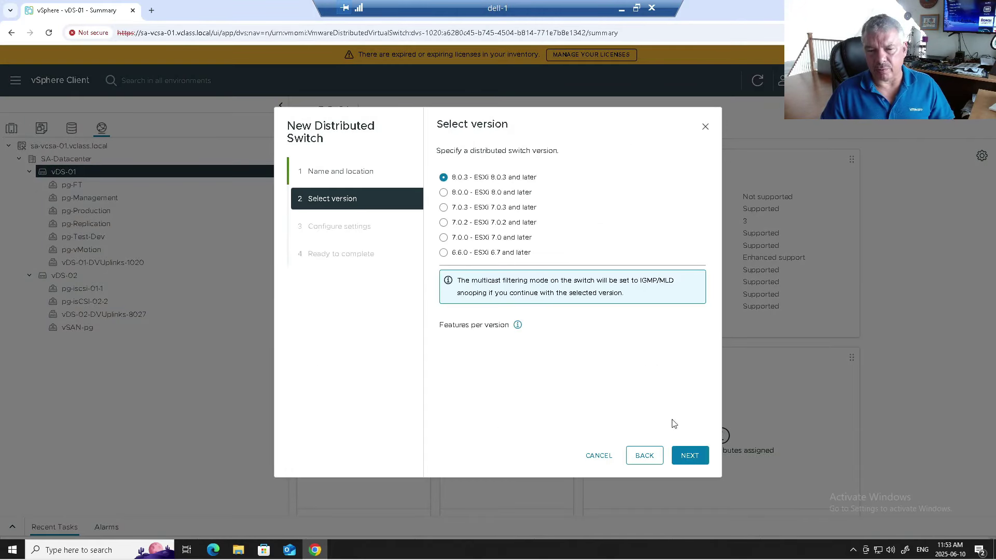
click(692, 456)
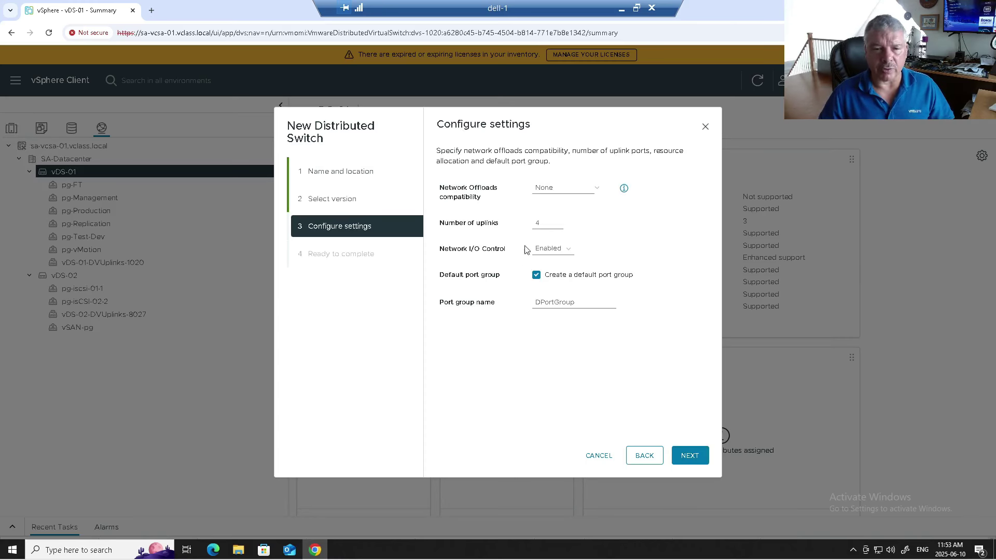
click(562, 255)
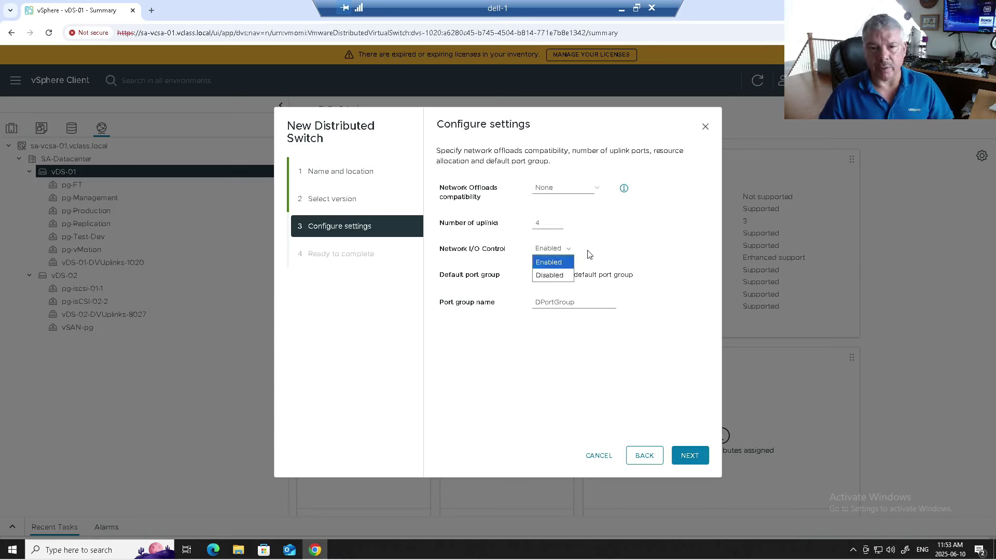
click(617, 249)
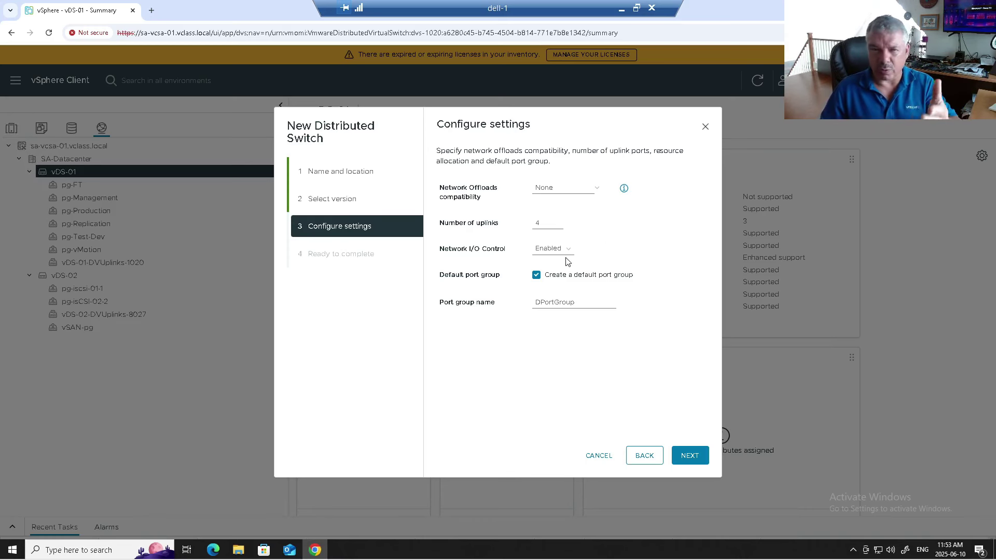
click(549, 190)
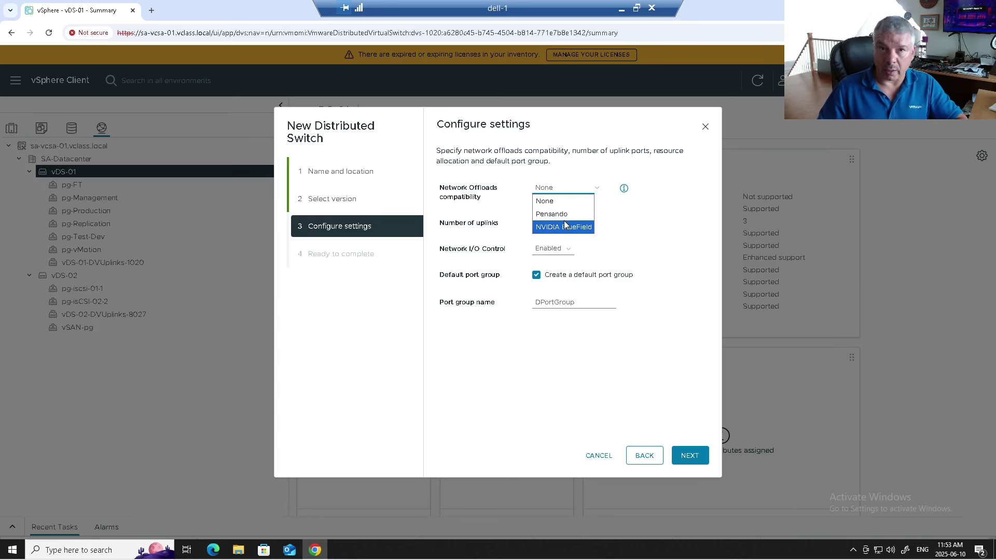
click(633, 229)
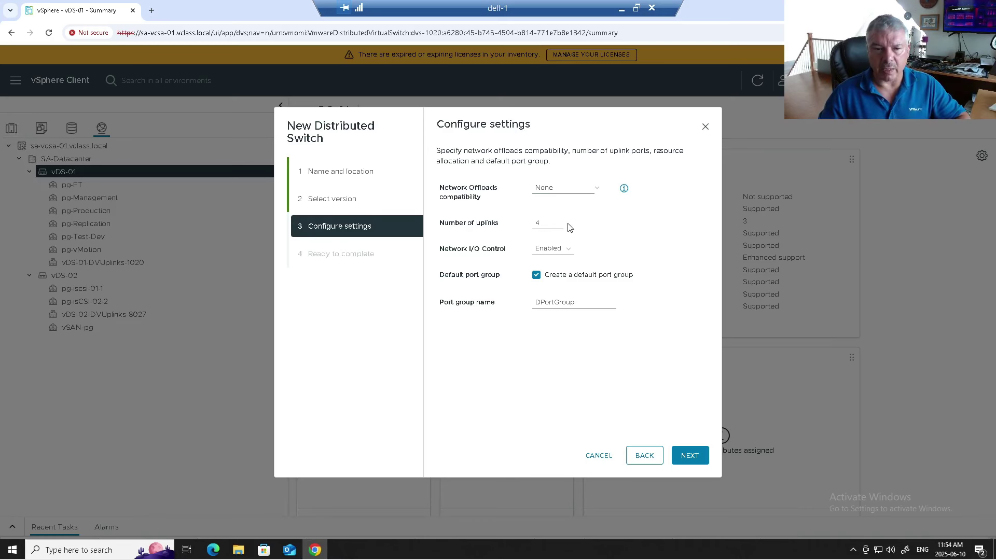
click(551, 222)
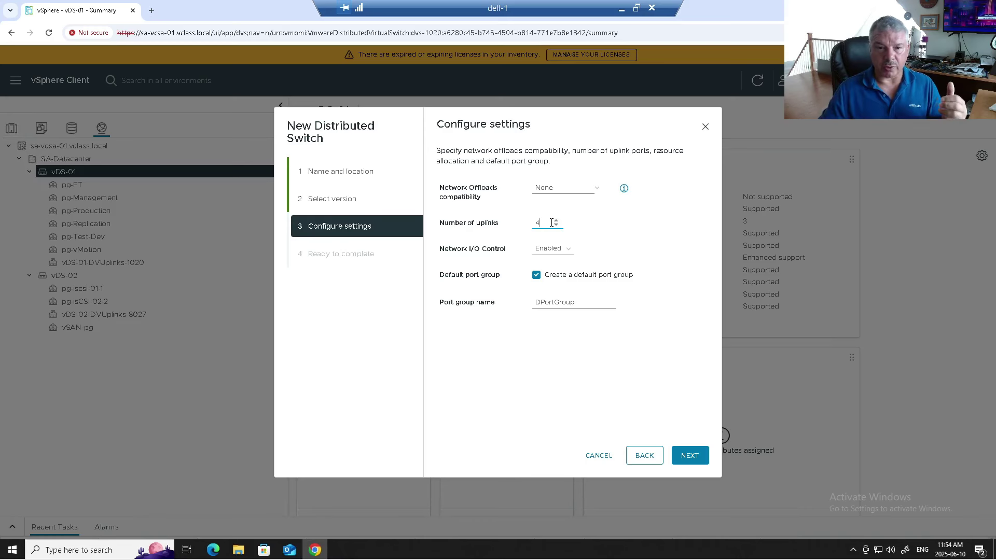
click(556, 221)
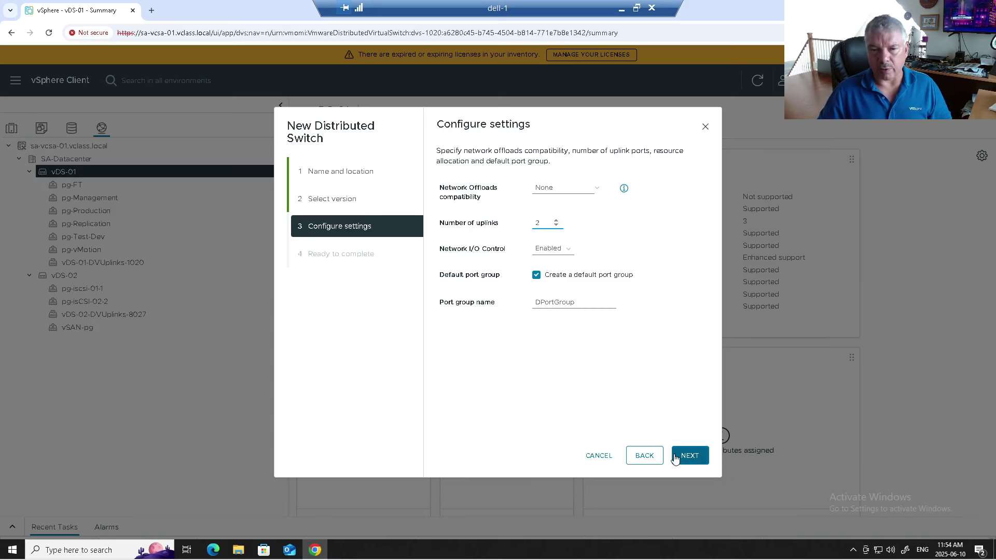
click(596, 455)
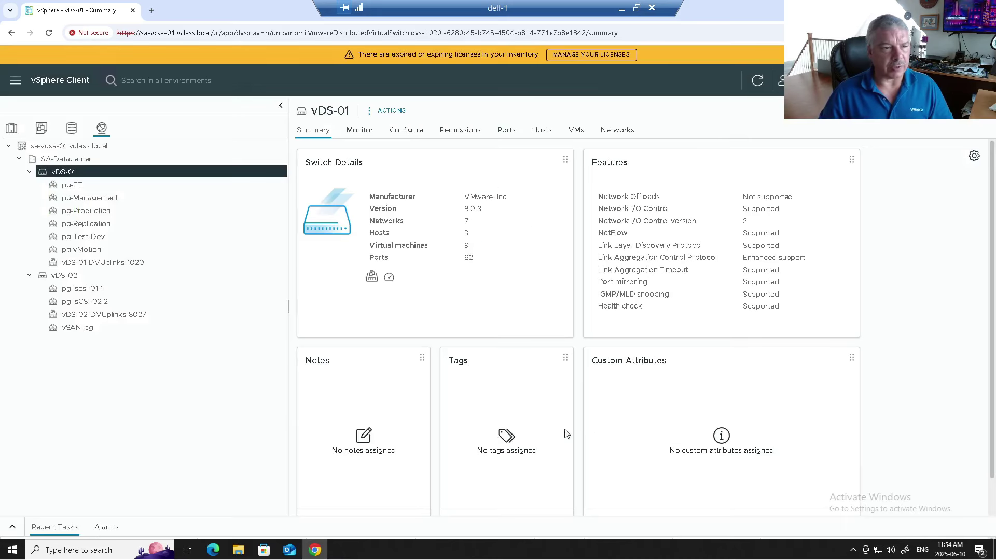
Step: Show vDS-01's System traffic allocation, highlighting NIOC status, 6 adapters and 10 Gbit/s minimum link speed
click(406, 131)
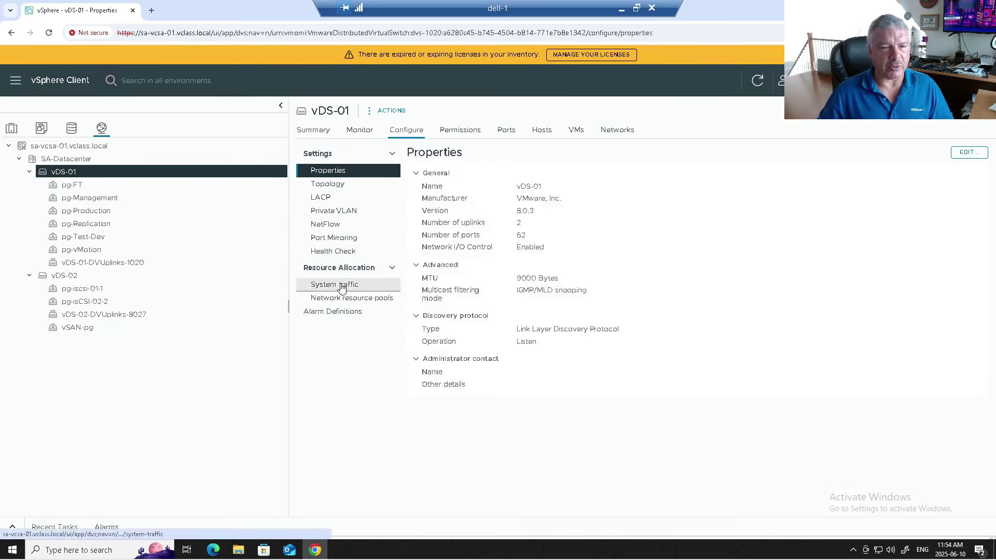
click(335, 284)
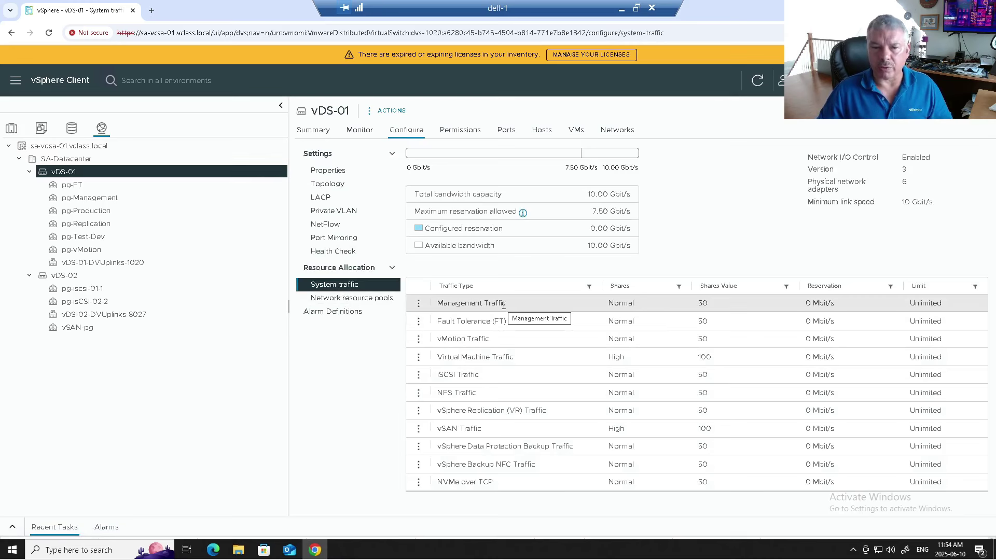
drag(807, 157, 917, 173)
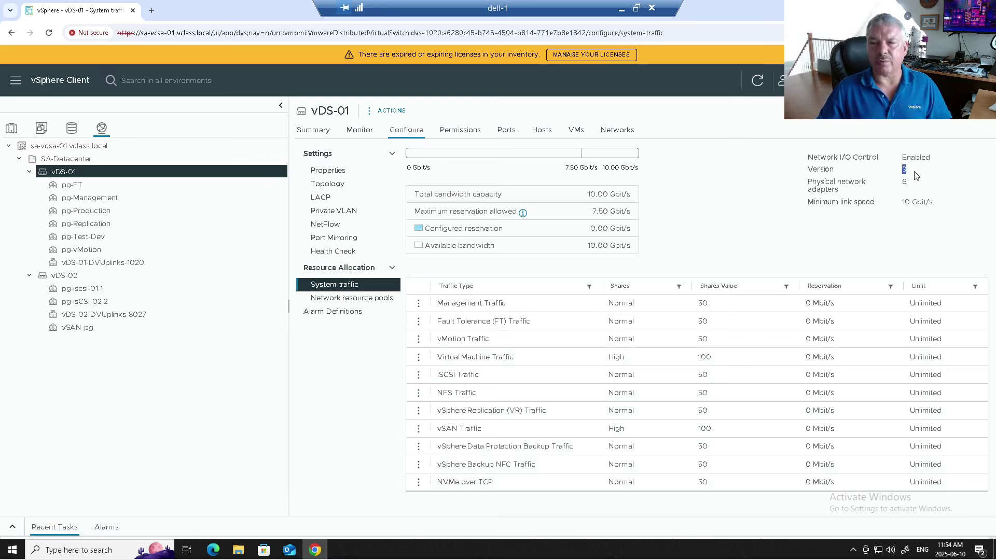
click(901, 188)
drag(901, 188, 905, 183)
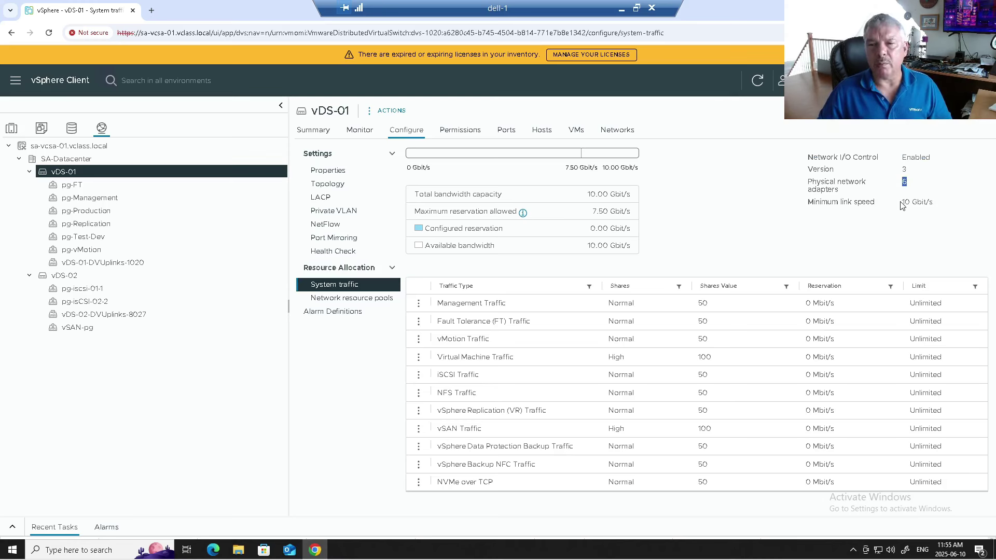
drag(901, 204, 931, 200)
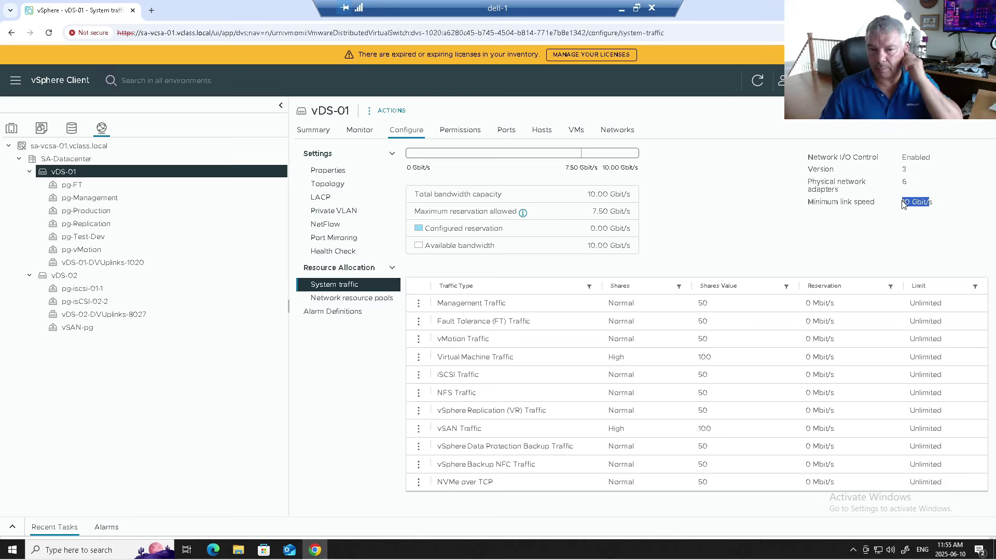
click(589, 194)
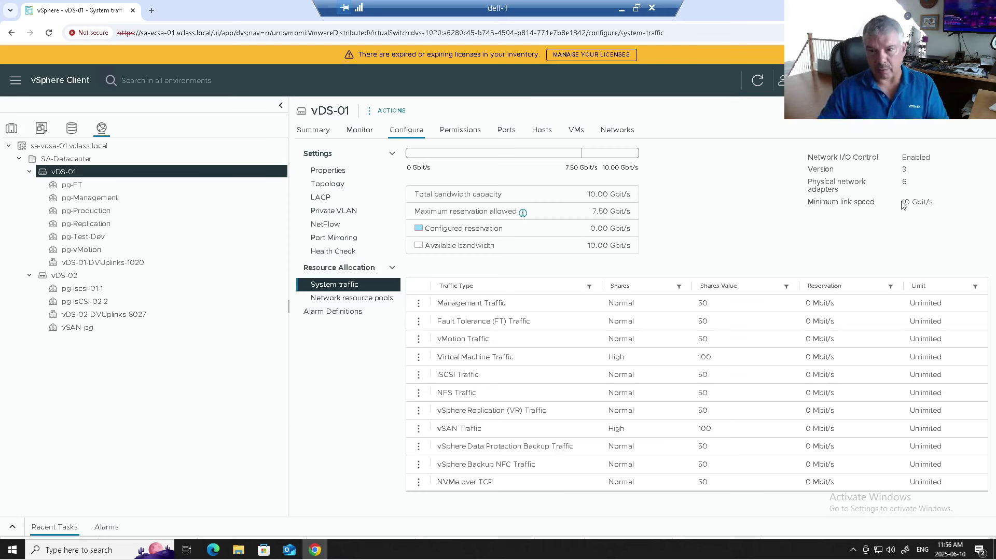
drag(902, 203, 922, 207)
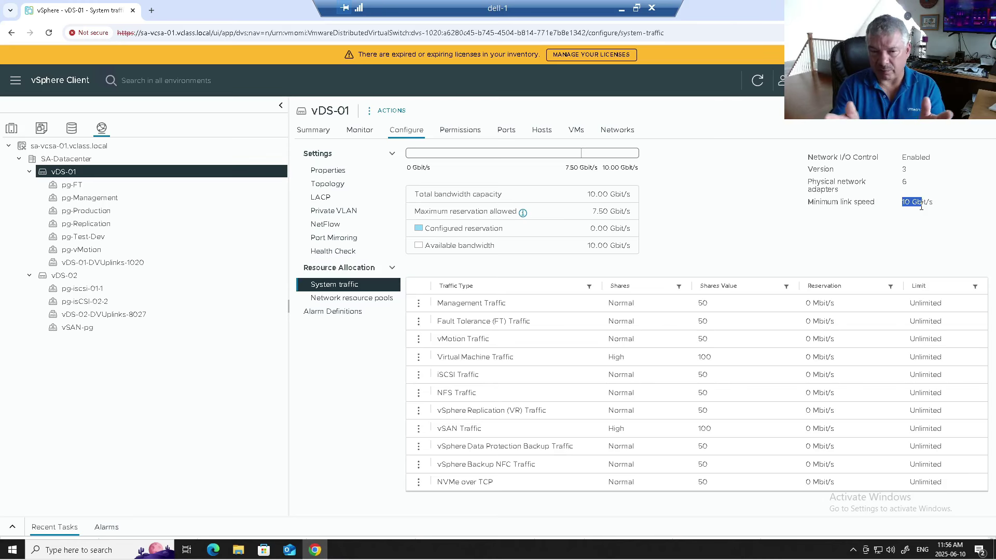
click(753, 235)
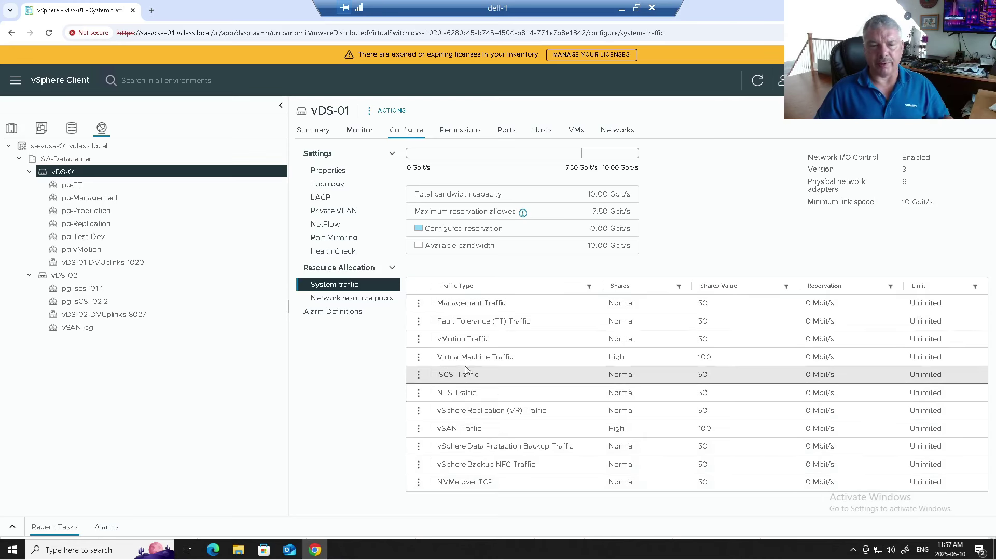
Step: Cap vDS-01's vMotion Traffic at a 1 Gbit/s limit
click(418, 341)
click(445, 343)
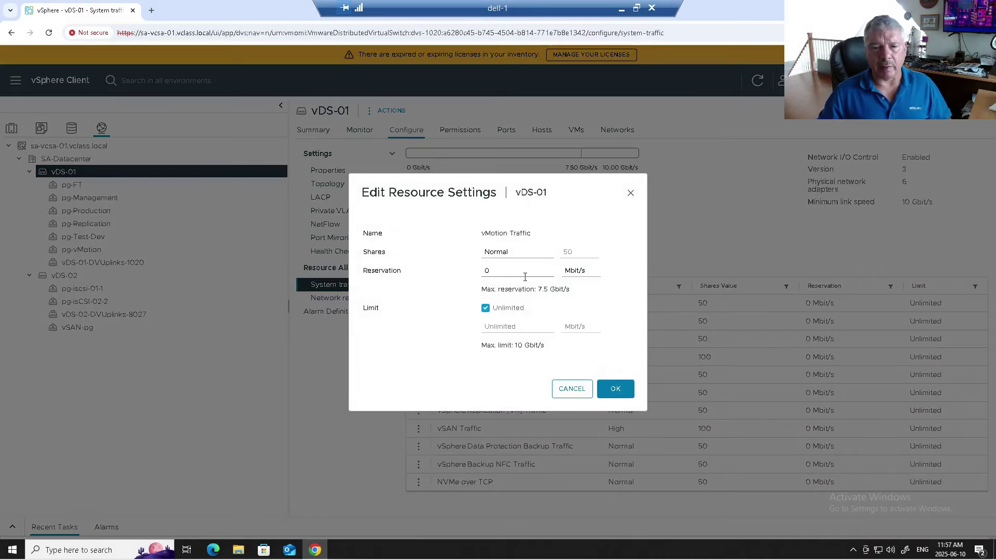
click(485, 308)
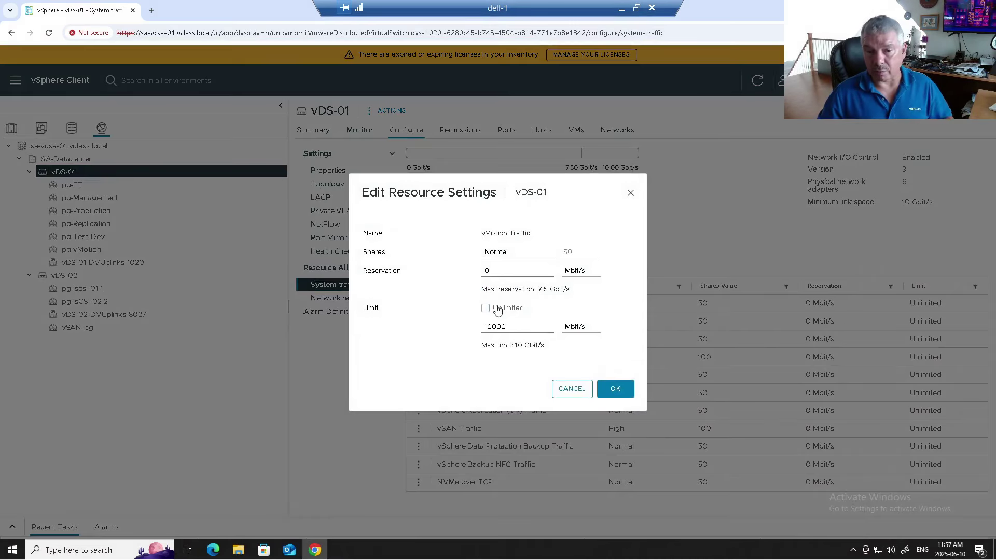
click(576, 328)
click(577, 353)
click(518, 327)
key(ctrl+a)
text(1)
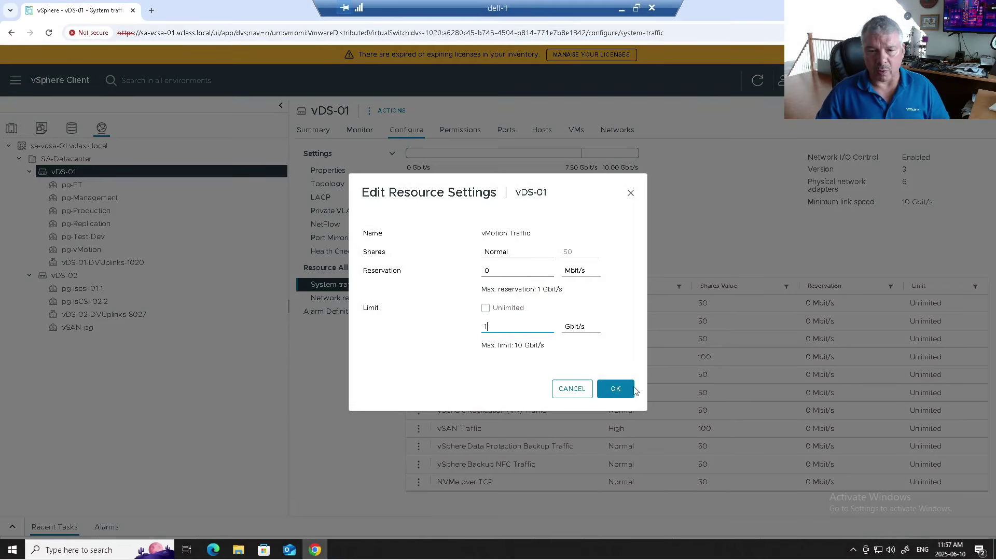
click(616, 389)
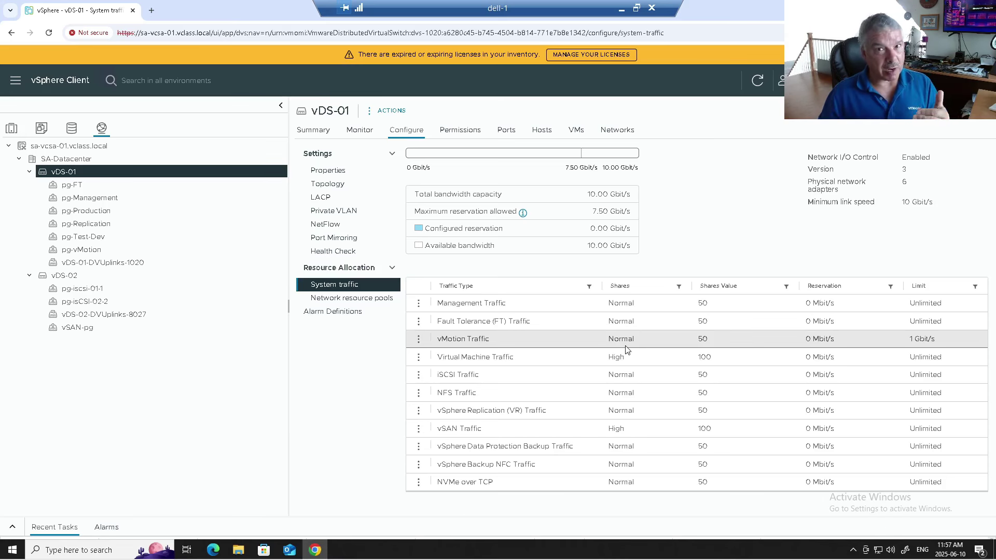
Step: Set the vMotion Traffic limit back to Unlimited
click(419, 341)
click(447, 344)
click(486, 309)
click(617, 391)
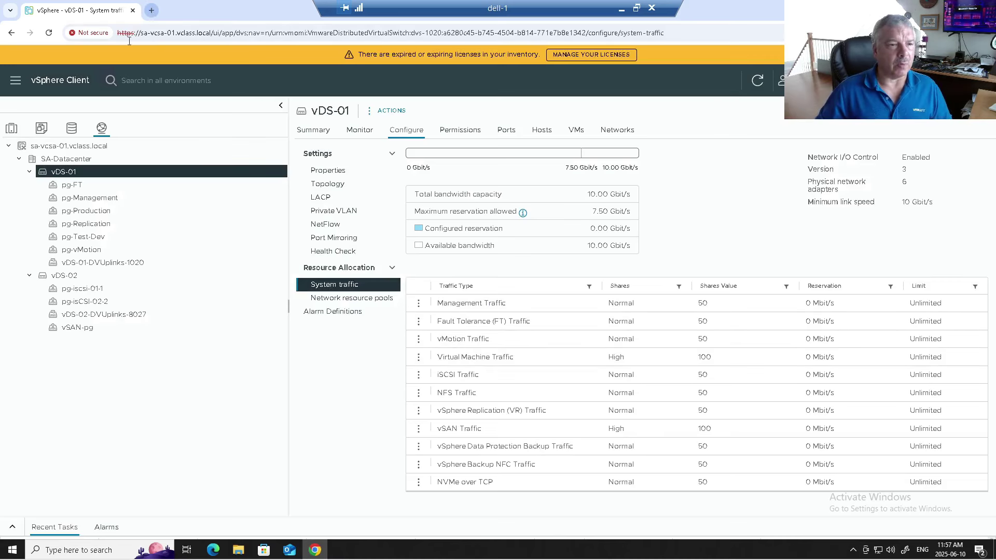
Step: Open Ubuntu-03-iperf3-Client's web console and rerun the previous iperf3 client command
click(10, 129)
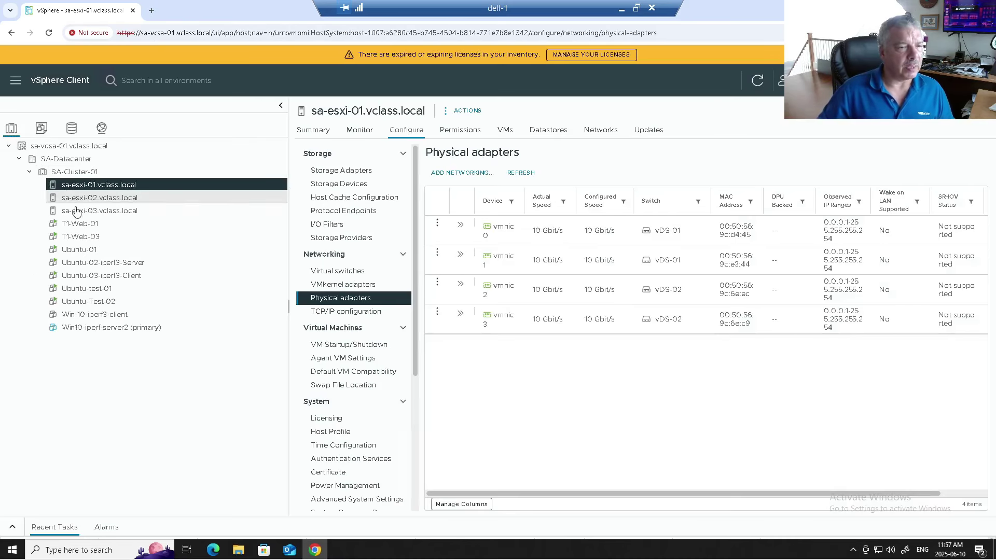
click(114, 265)
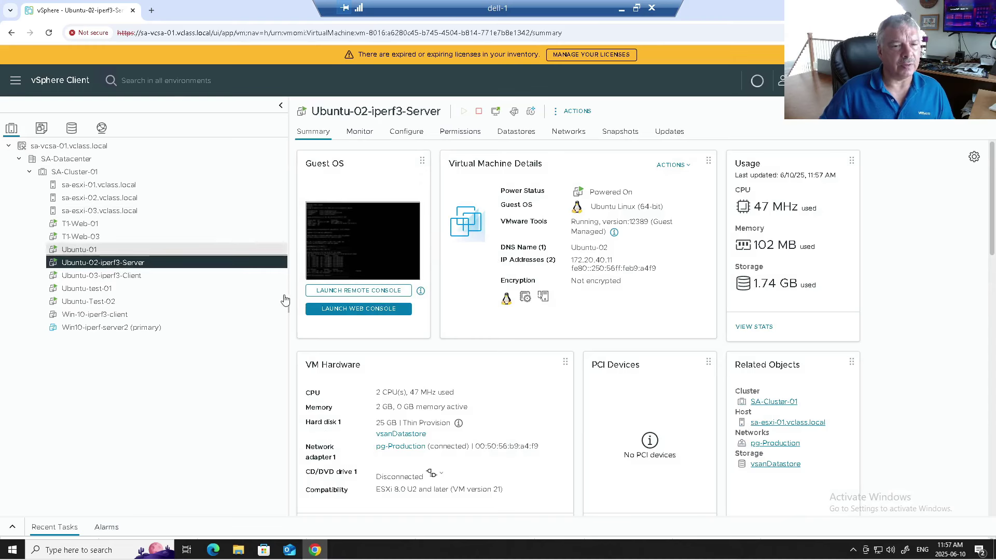
click(176, 276)
click(344, 313)
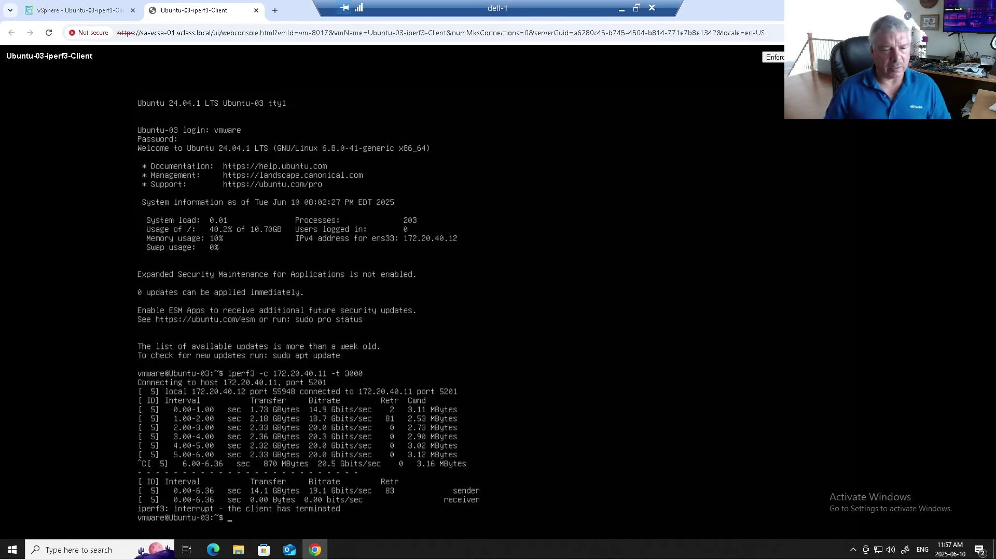
key(Up)
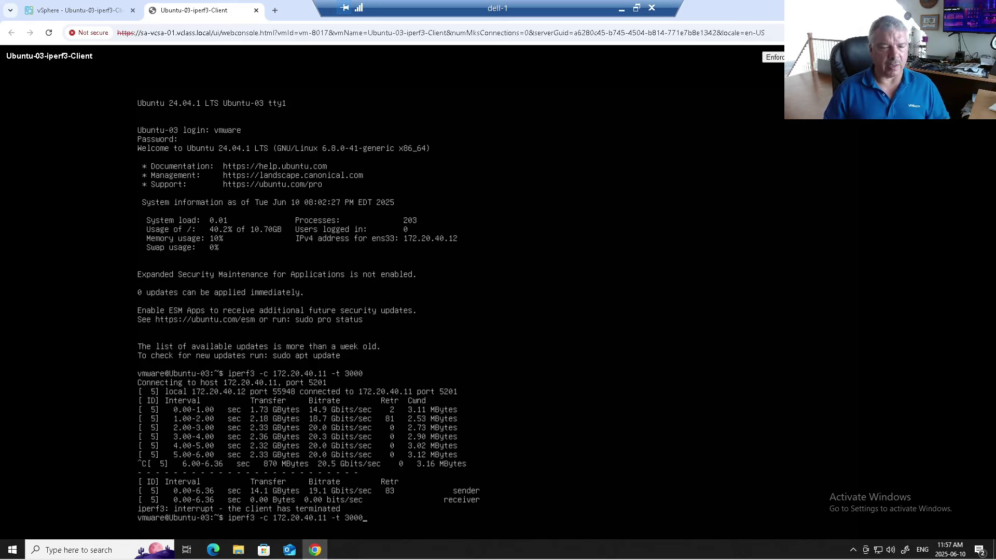
key(Return)
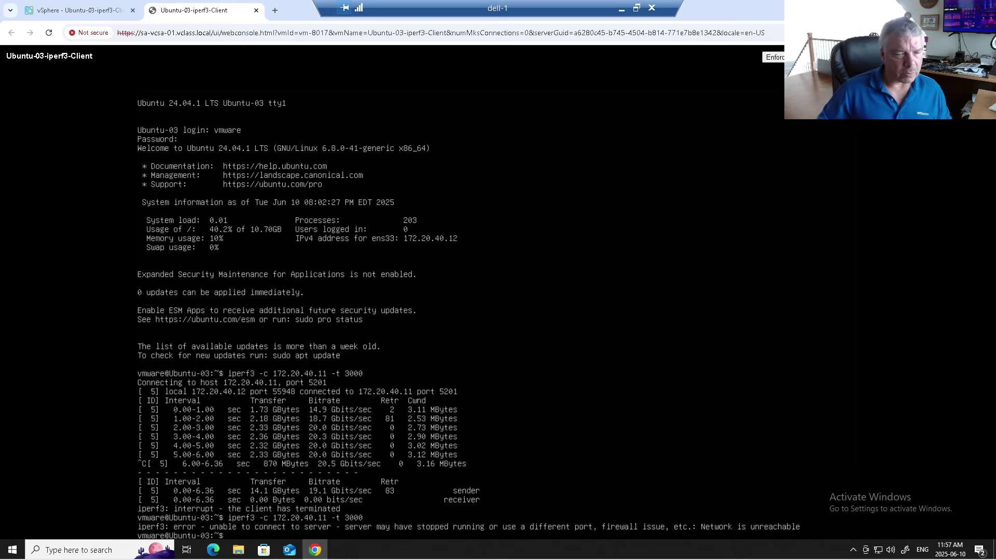
Step: Restart the iperf3 server on Ubuntu-02-iperf3-Server, listening on port 5201
click(120, 11)
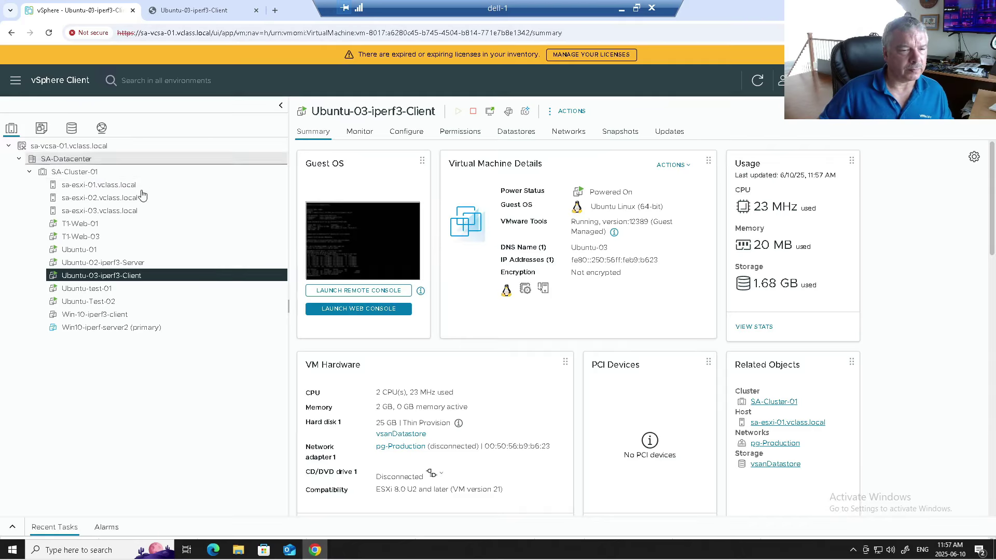
click(130, 263)
click(357, 308)
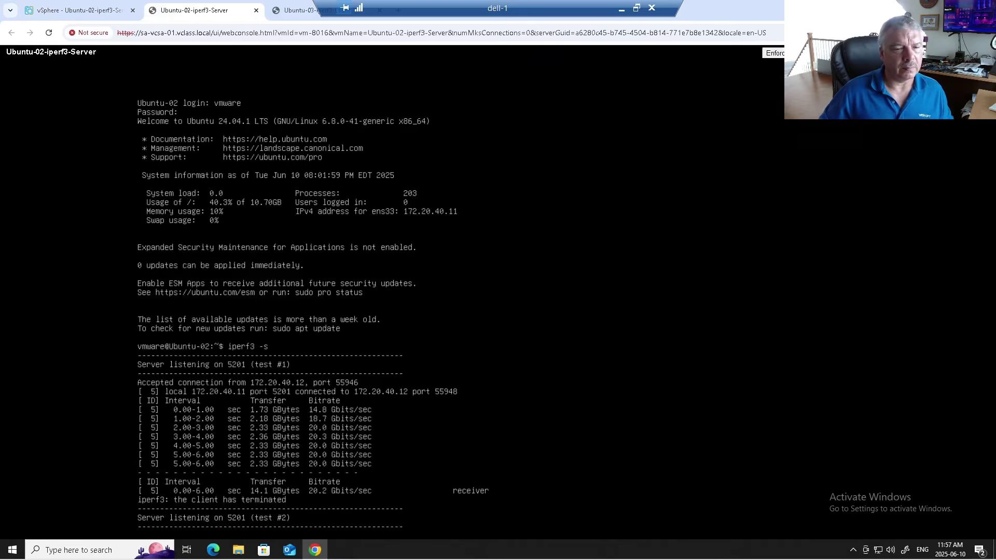
key(ctrl+c)
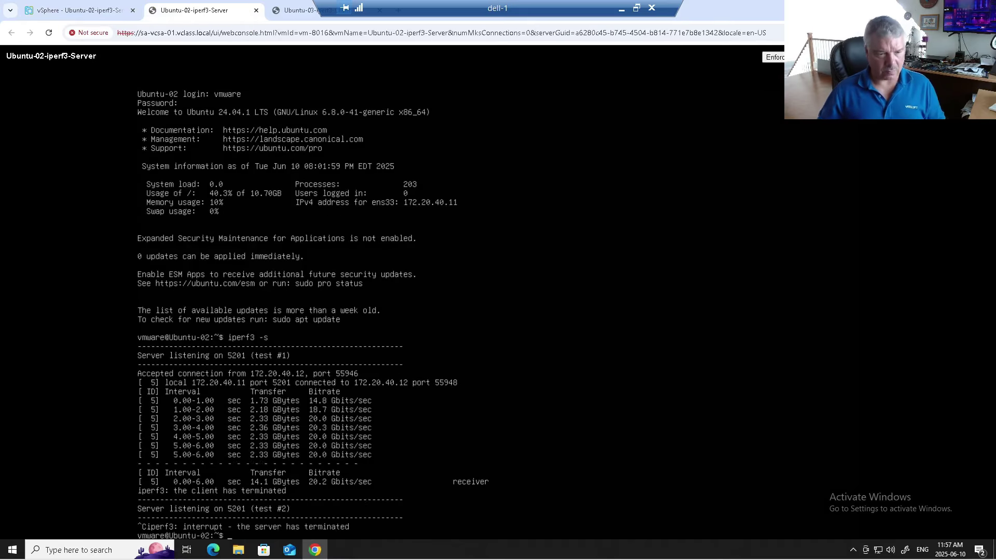
key(Up)
key(Return)
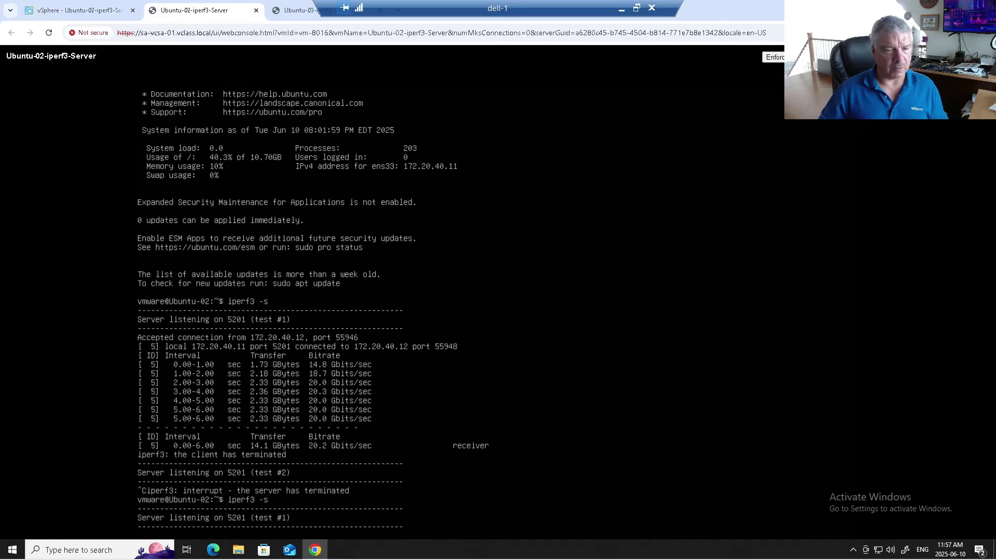
Step: Back in the client console, retry the iperf3 test against the server
click(100, 12)
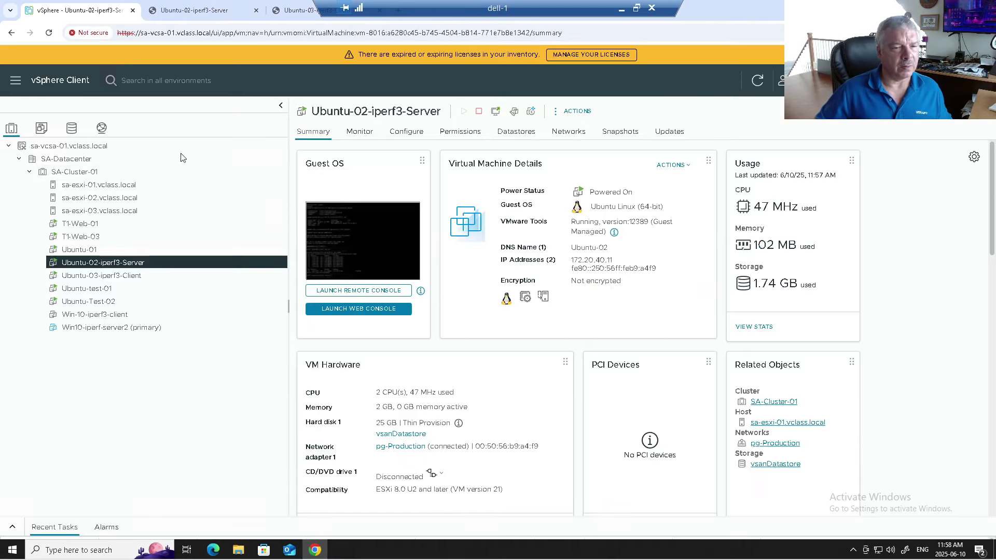
click(307, 12)
key(Up)
key(Return)
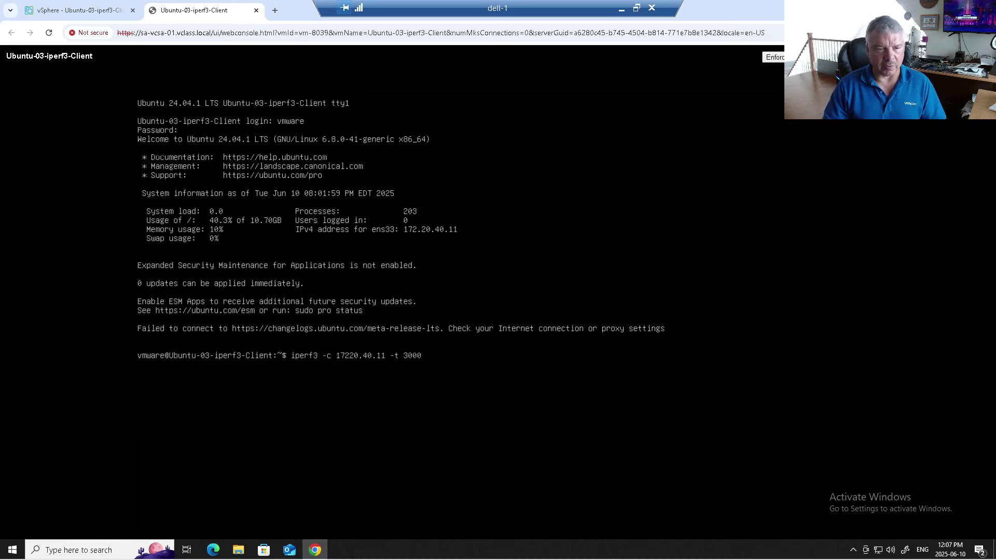
key(Return)
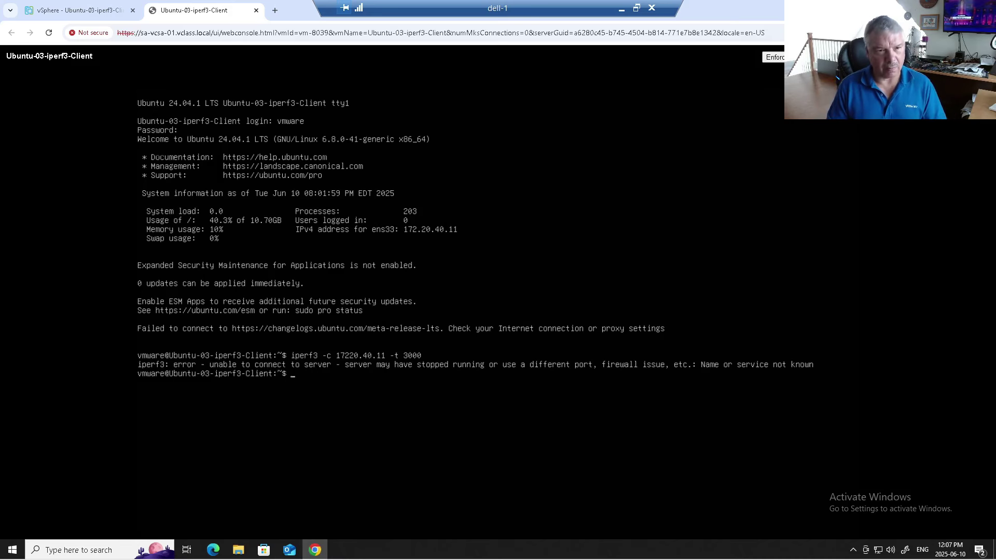
Step: Check the client's address with ifconfig and run the corrected 'iperf3 -c 172.20.40.11 -t 3000'
text(ifconfig)
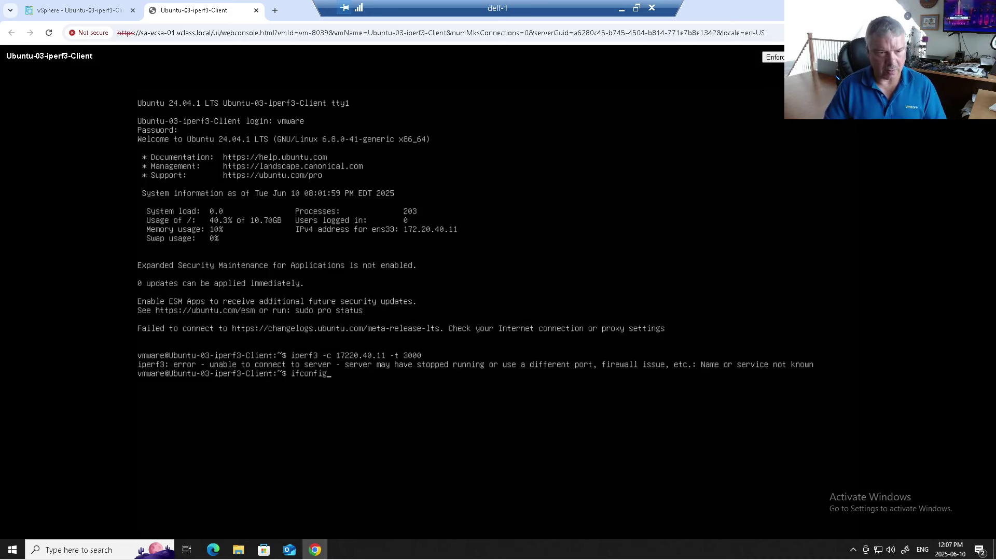
key(Return)
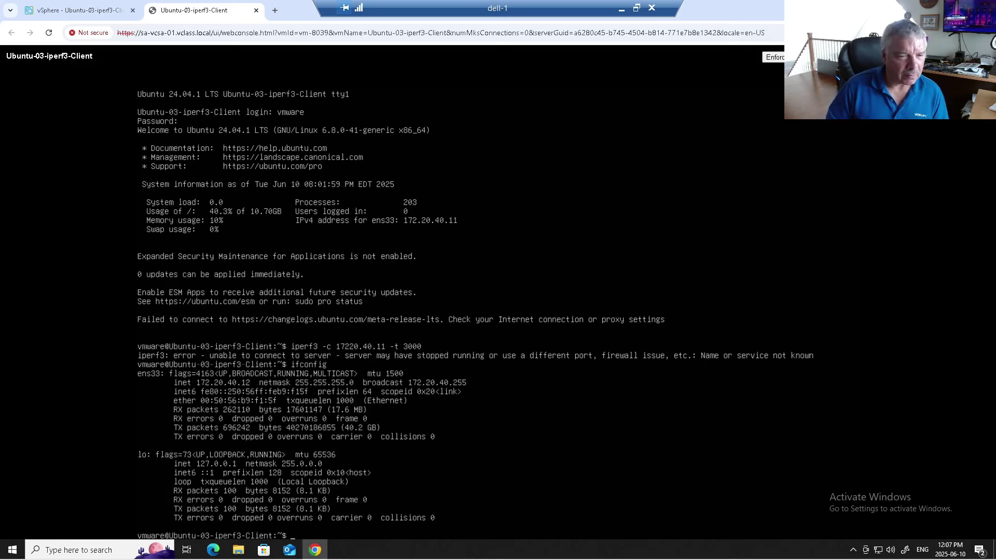
key(Up)
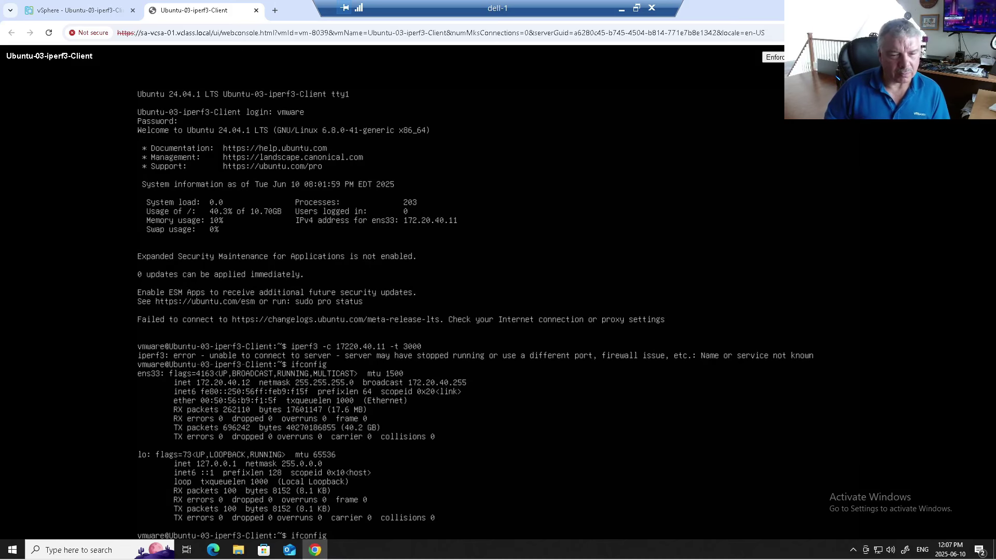
key(Up)
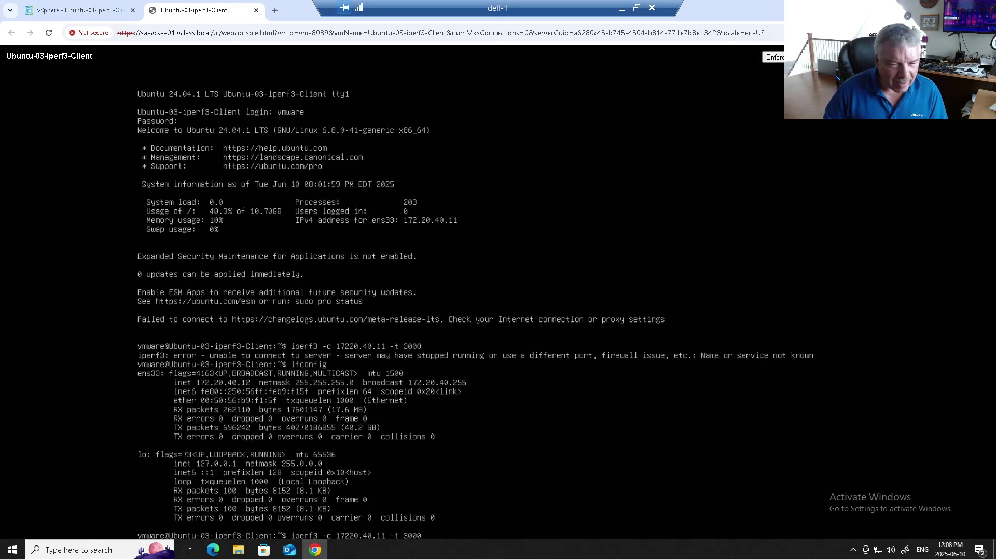
text(.)
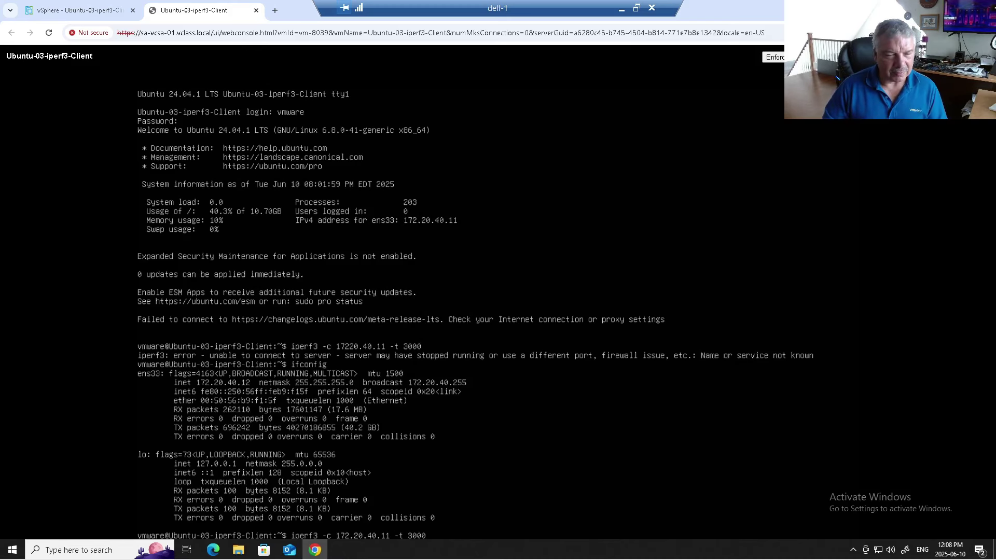
key(Return)
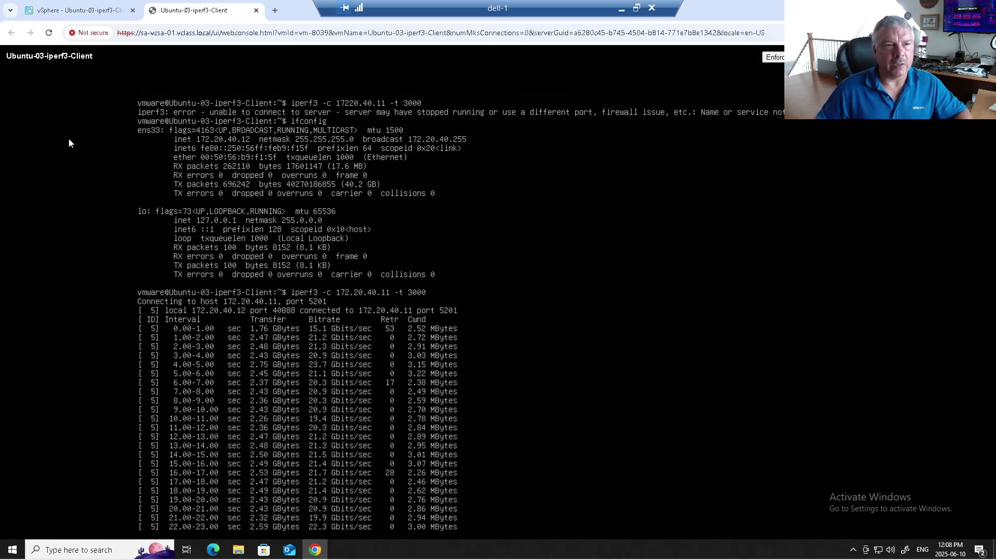
Step: Check the Networks tab of both iperf3 VMs to see which port group they use
click(75, 10)
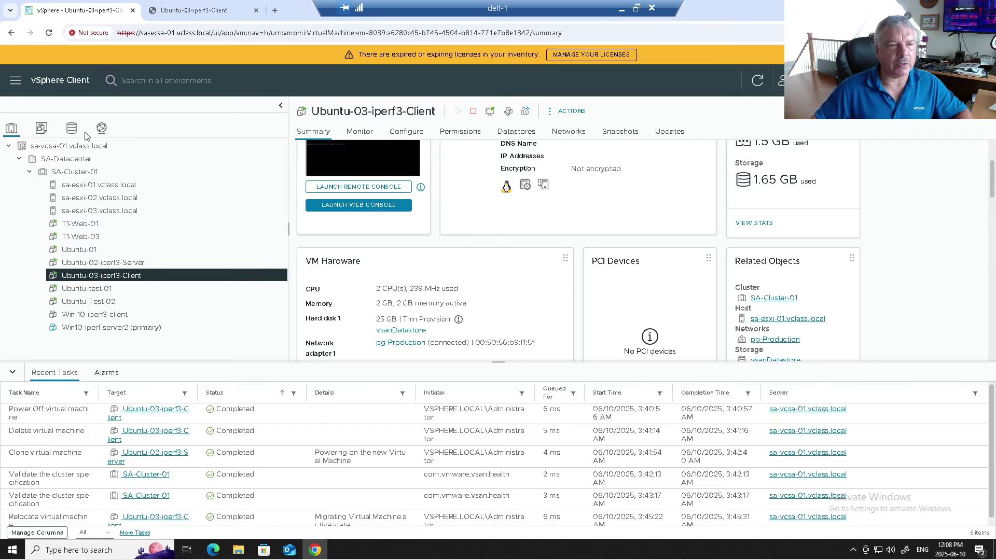
click(139, 263)
click(138, 275)
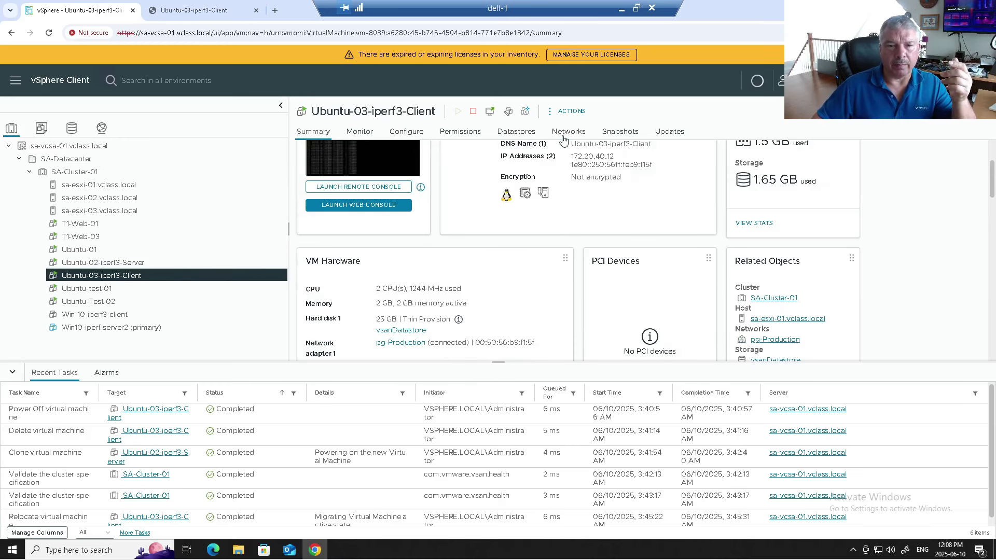
click(583, 133)
click(139, 262)
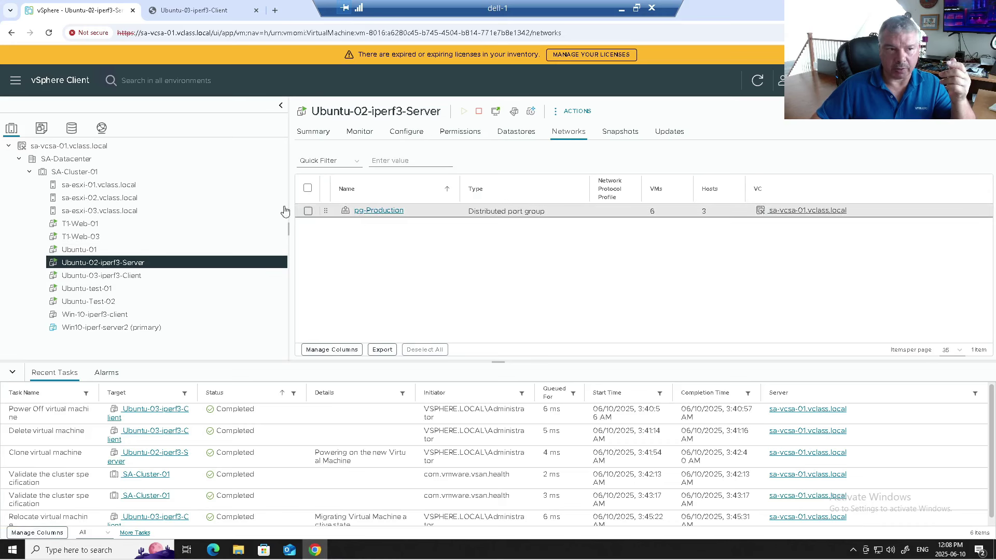
Step: View pg-Production's attached VMs, then open vDS-01's System traffic allocations
click(102, 128)
click(82, 211)
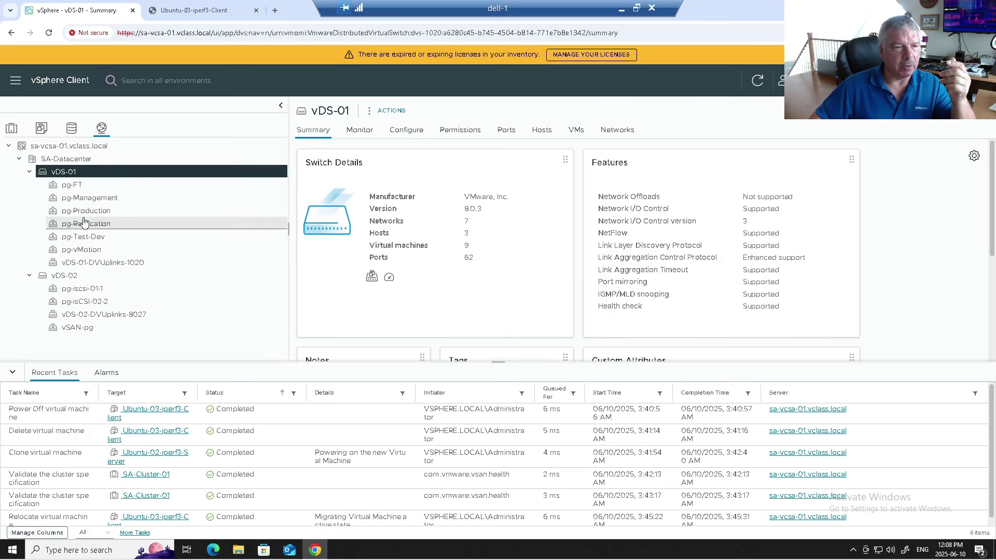
click(57, 176)
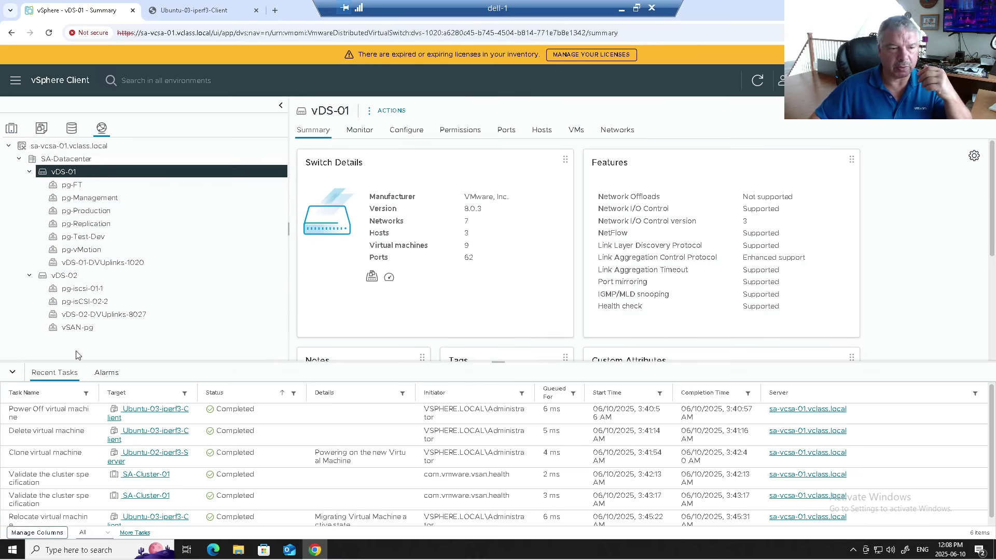
click(13, 372)
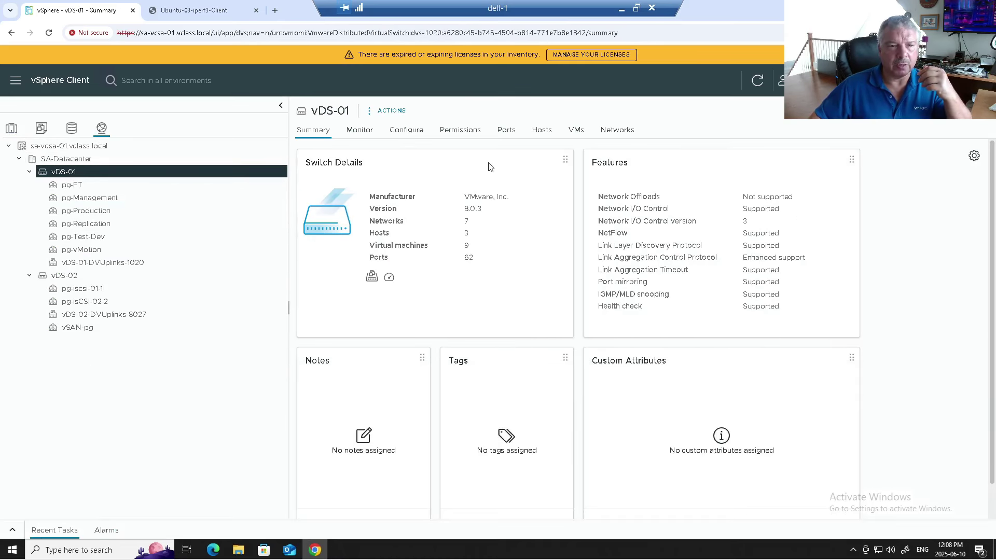
click(406, 132)
click(335, 287)
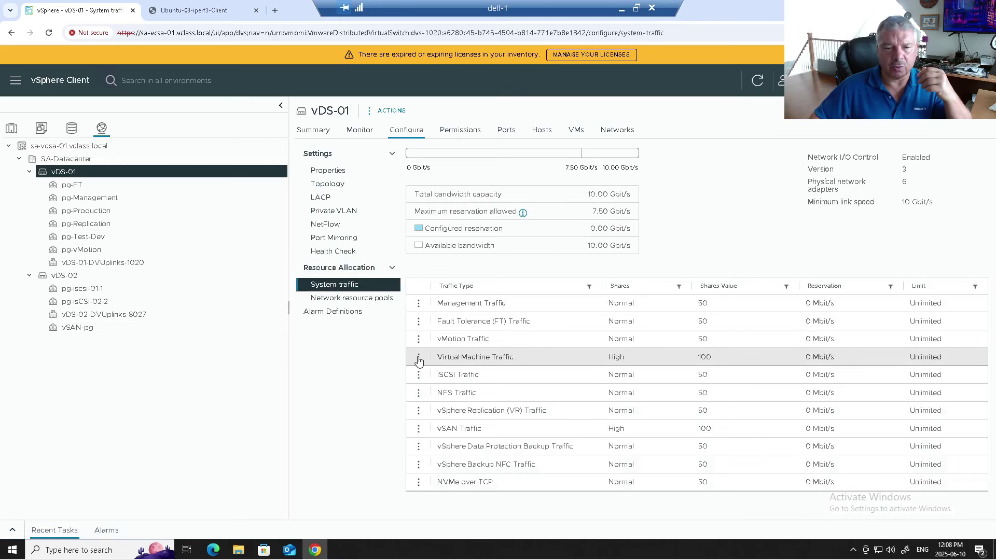
Step: Limit vDS-01's Virtual Machine Traffic to 300 Mbit/s and return to the iperf3 client console
click(419, 357)
click(445, 357)
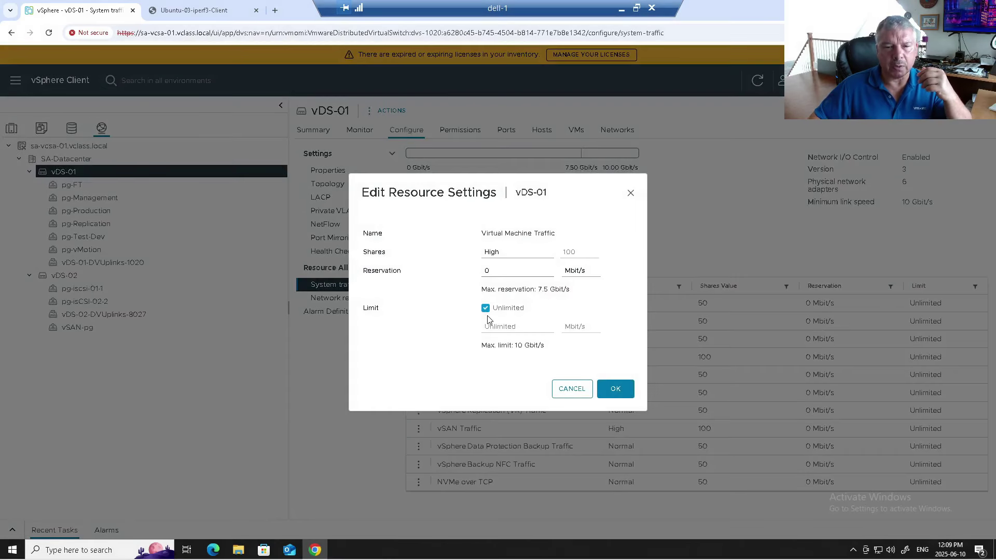
click(486, 308)
click(577, 328)
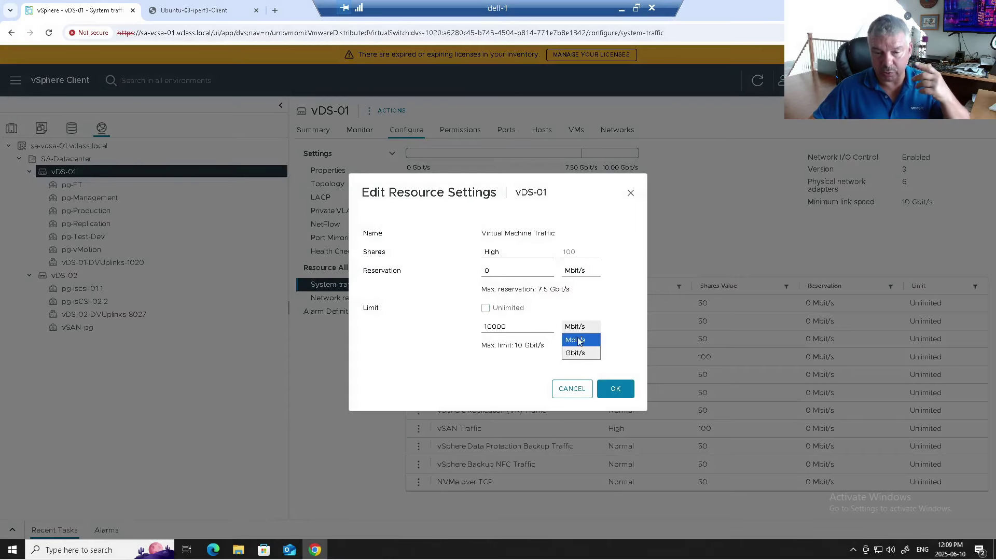
click(576, 352)
drag(511, 327, 452, 324)
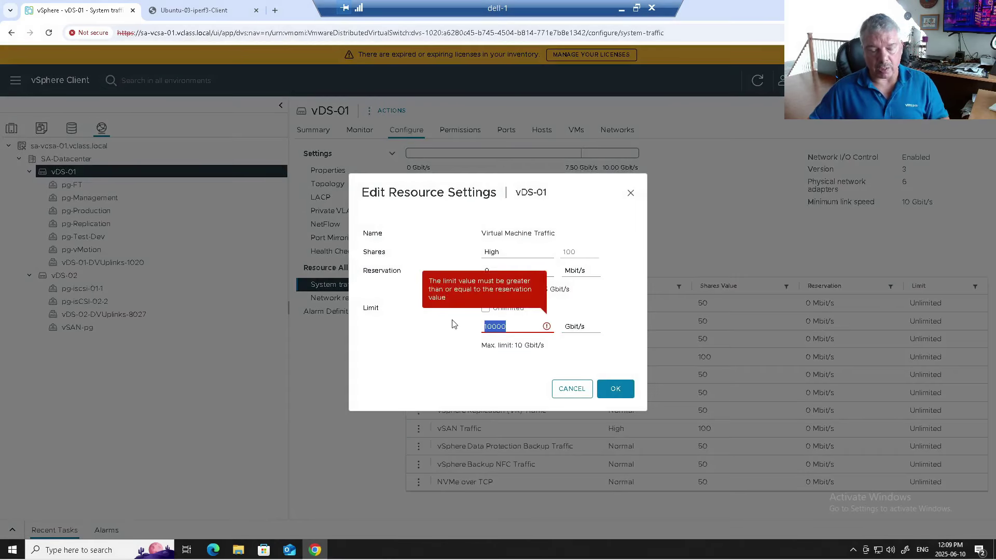
text(300)
click(581, 327)
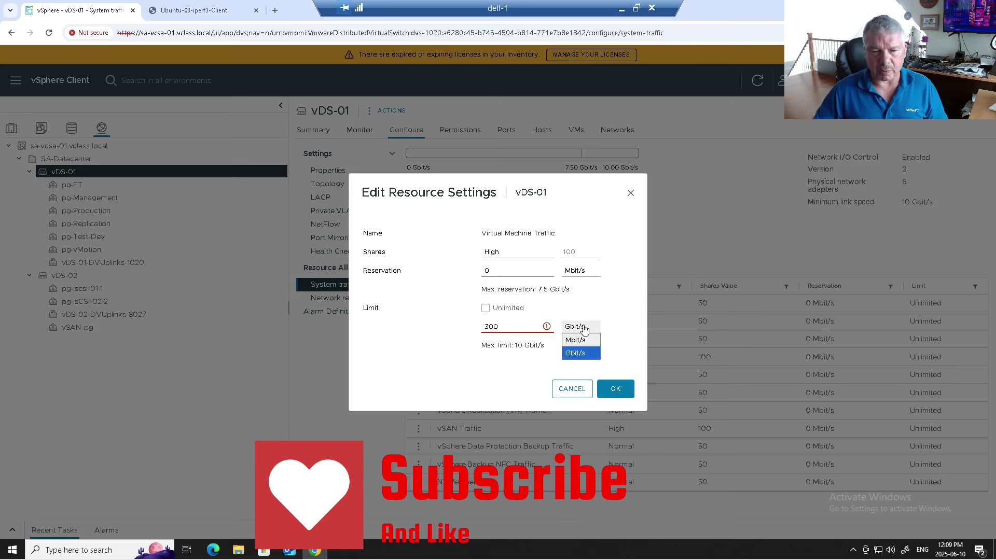
click(577, 340)
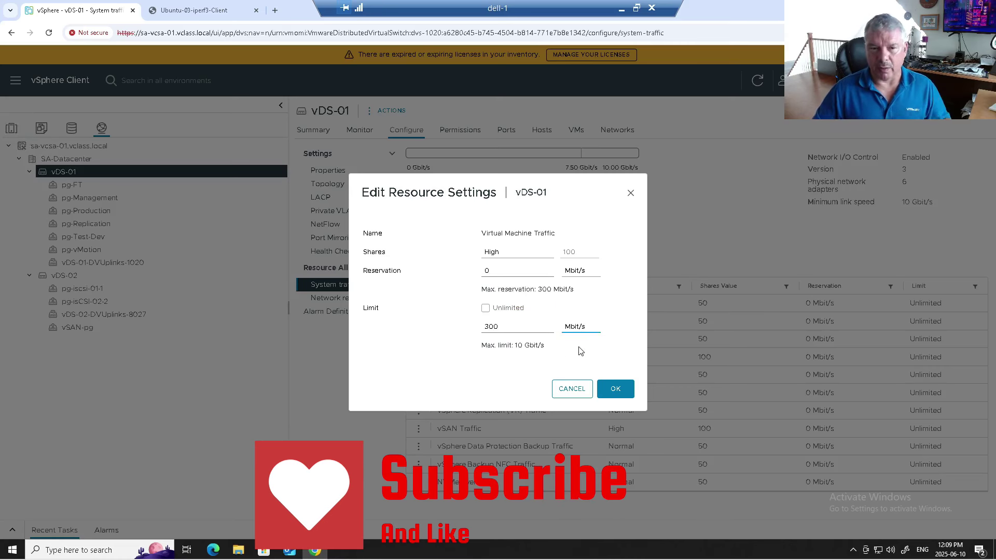
click(612, 389)
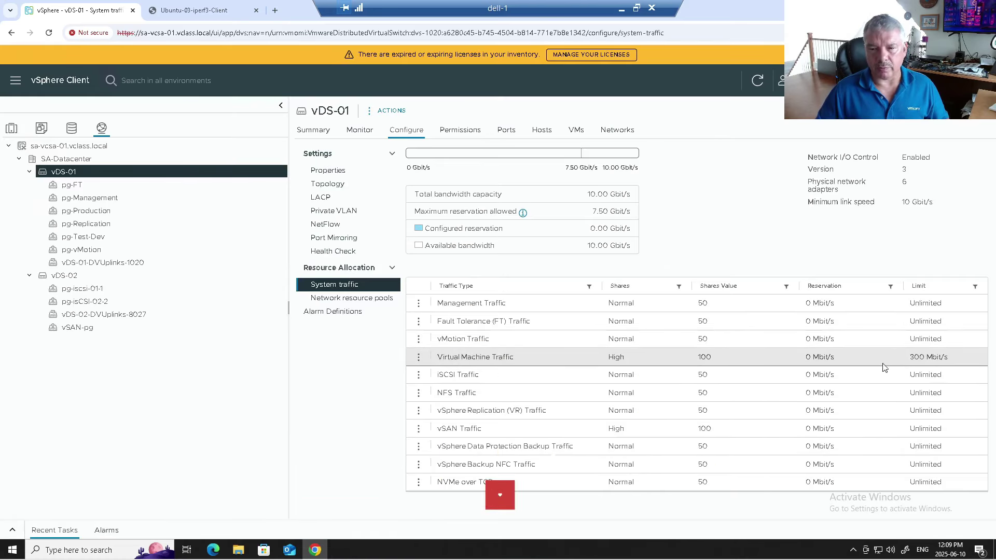
click(209, 12)
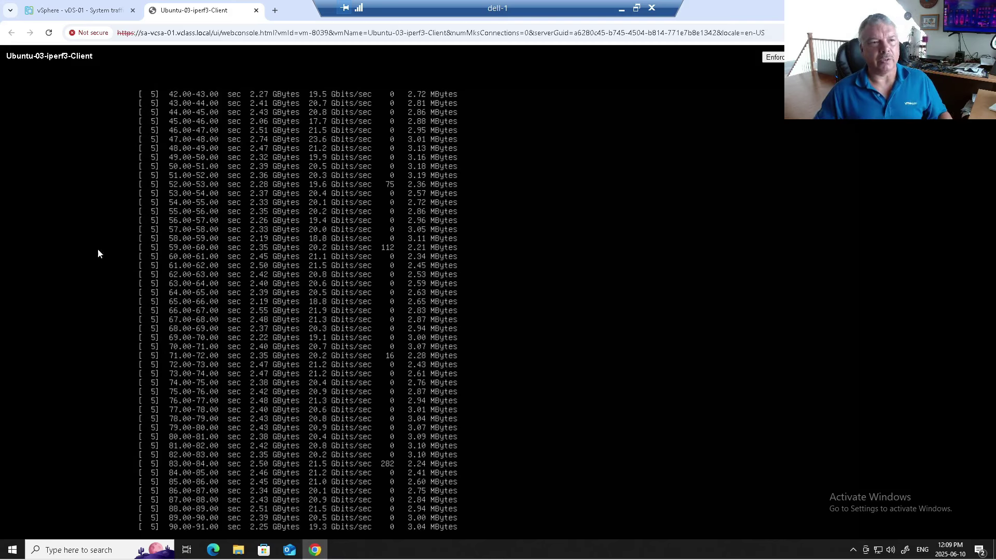
Step: Confirm Ubuntu-03-iperf3-Client and Ubuntu-02-iperf3-Server both run on sa-esxi-01, then select that host
click(61, 13)
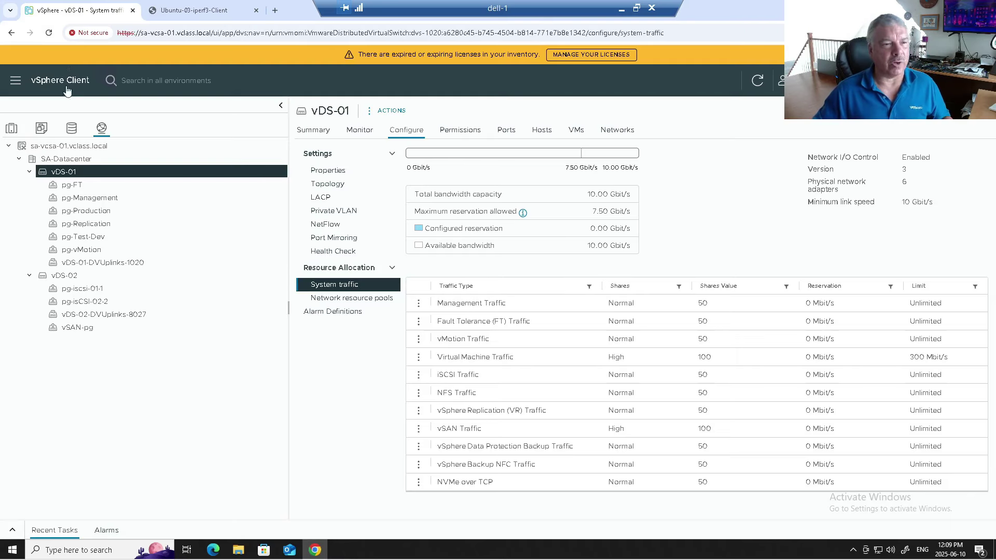
click(13, 129)
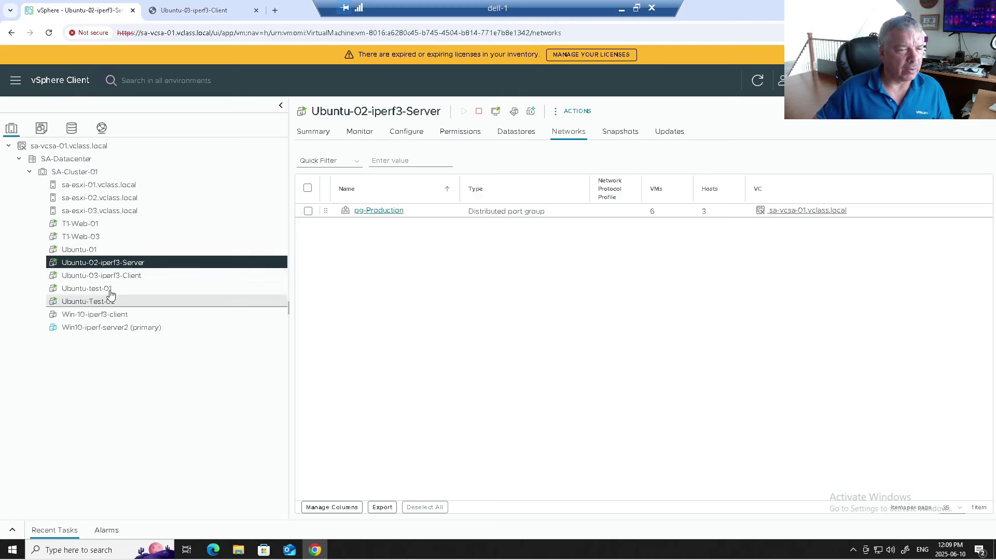
click(101, 276)
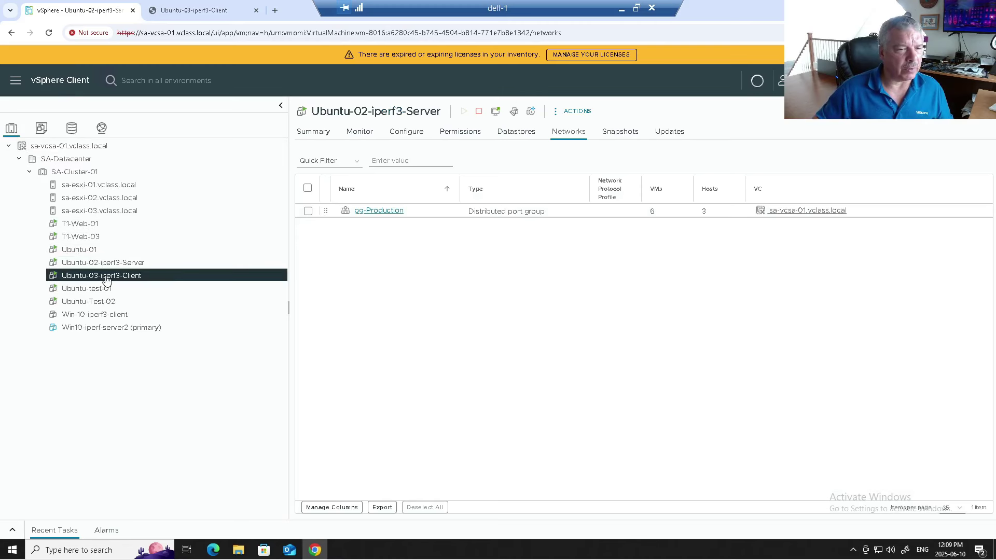
click(309, 130)
drag(838, 429, 748, 423)
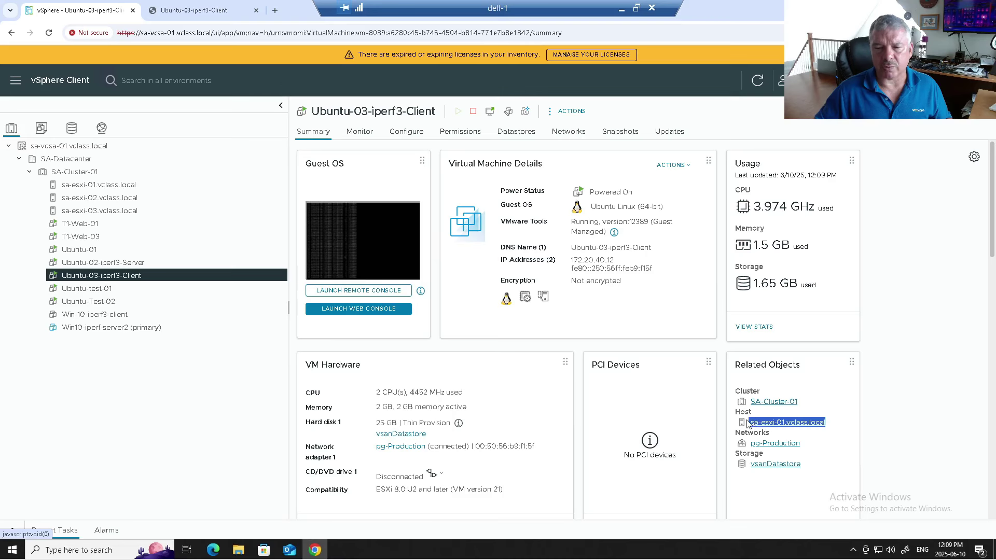
click(205, 264)
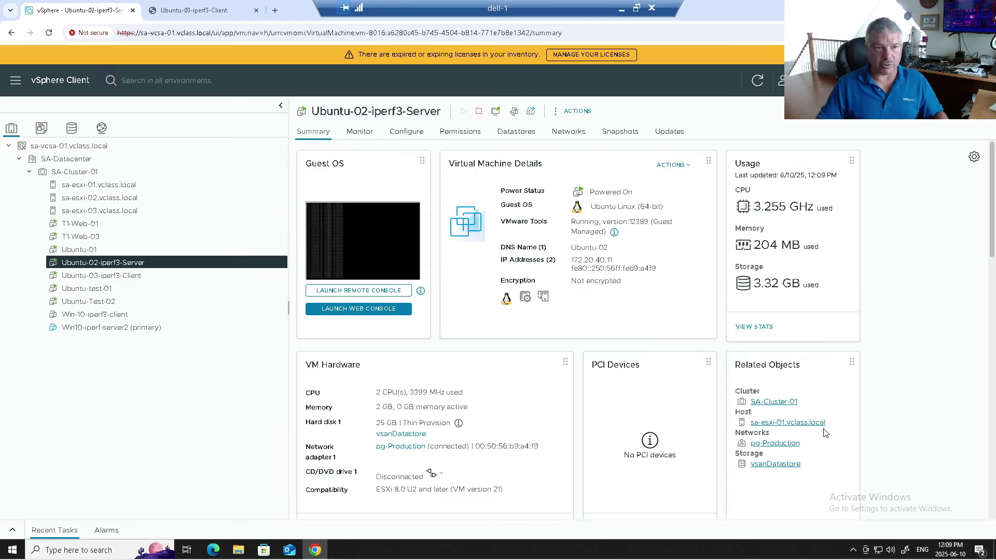
click(123, 187)
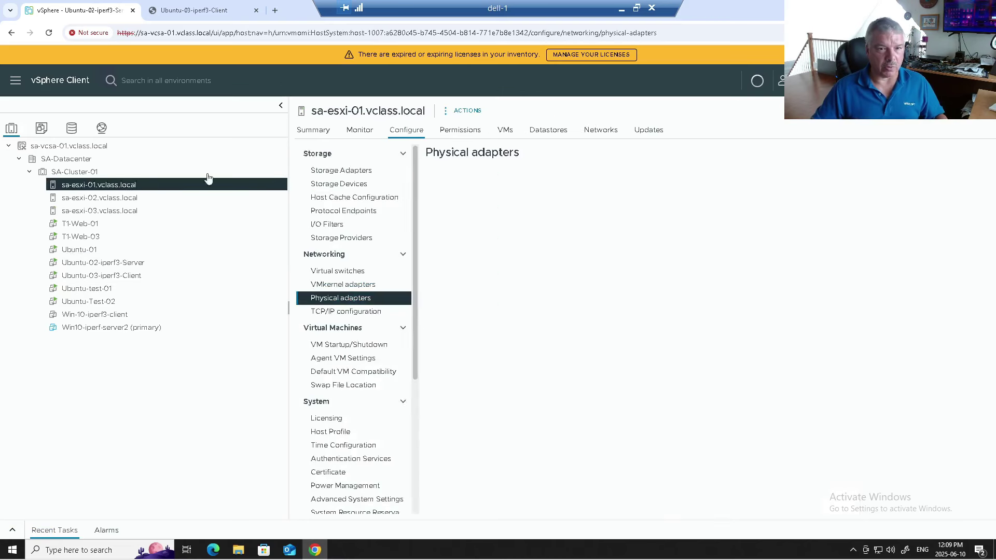
Step: List the four VMs on sa-esxi-01, then right-click Ubuntu-02-iperf3-Server for its actions
click(505, 130)
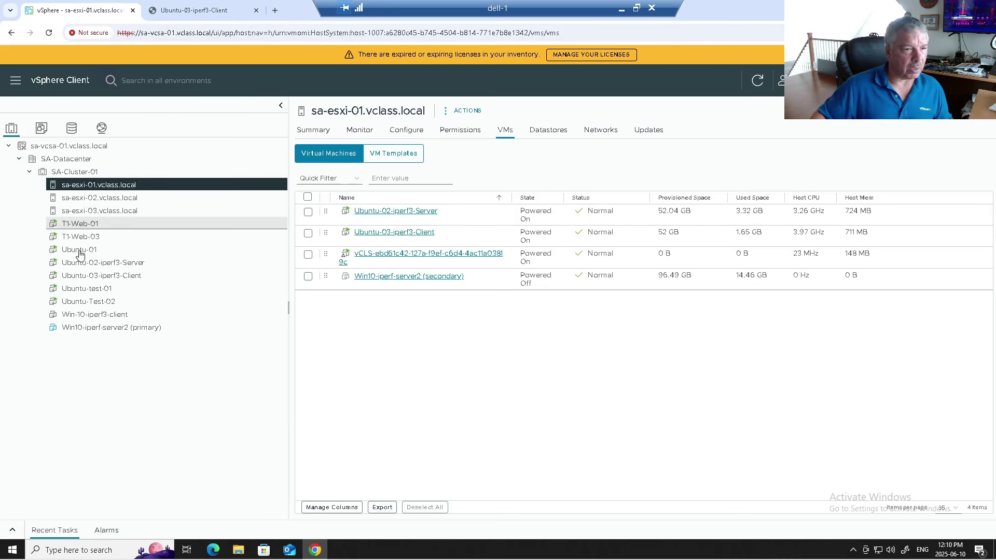
click(84, 275)
click(86, 264)
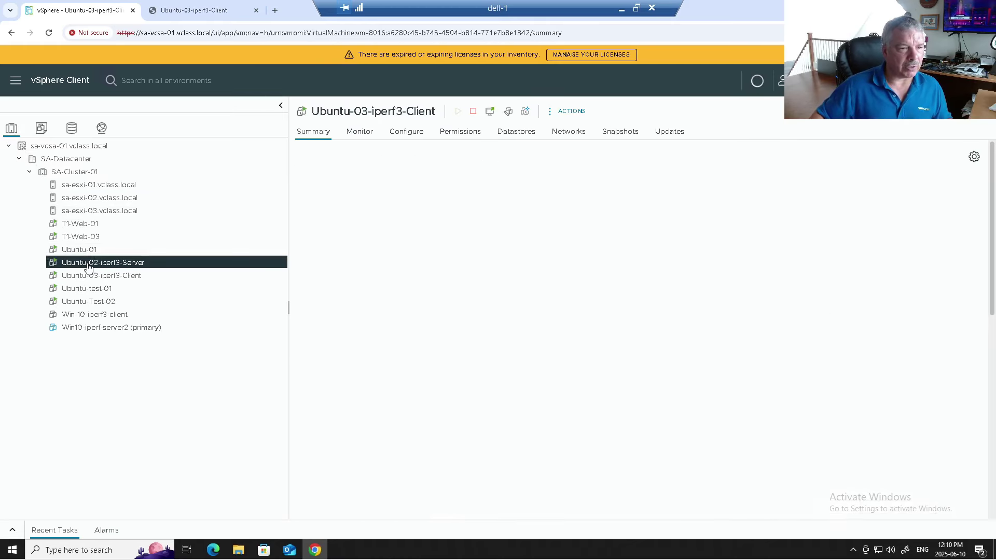
right_click(89, 267)
Step: vMotion Ubuntu-02-iperf3-Server to sa-esxi-02 at high priority and verify sa-esxi-01's remaining VMs
click(103, 198)
click(766, 456)
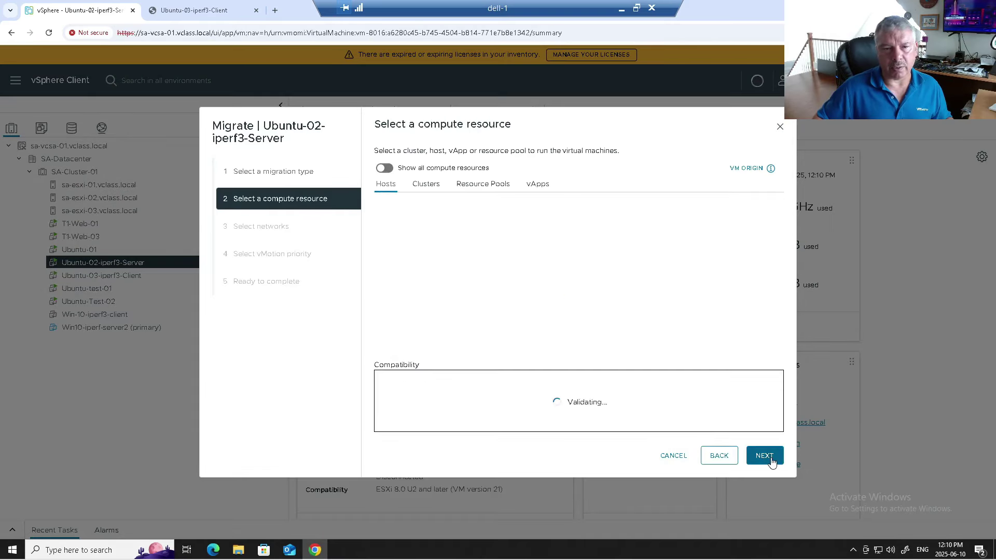
click(771, 461)
click(771, 461)
click(772, 462)
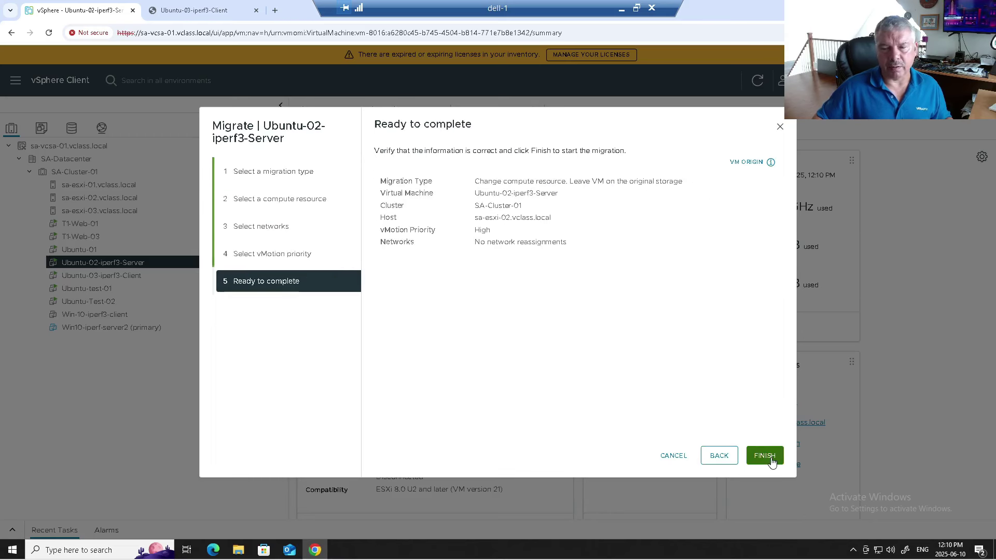
click(772, 462)
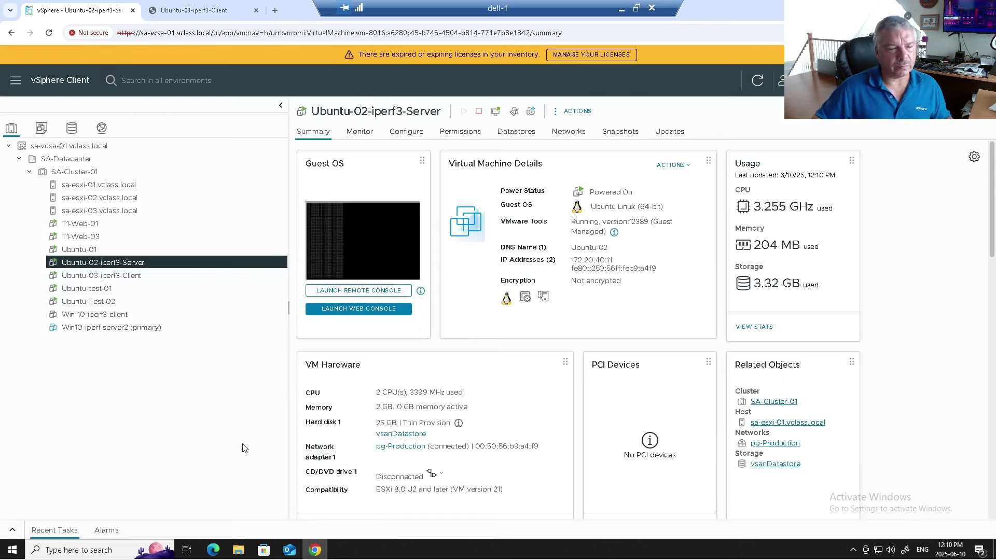
click(12, 534)
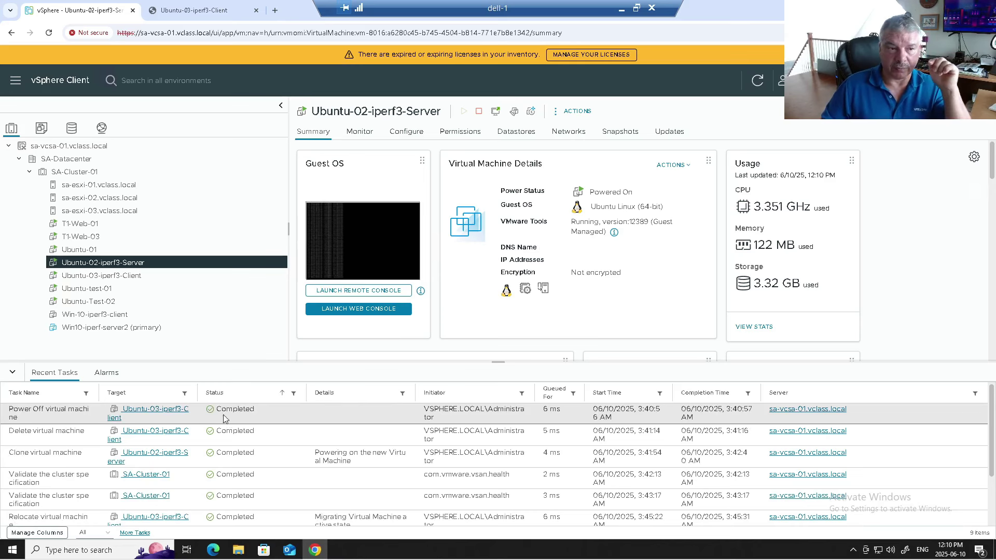
click(104, 185)
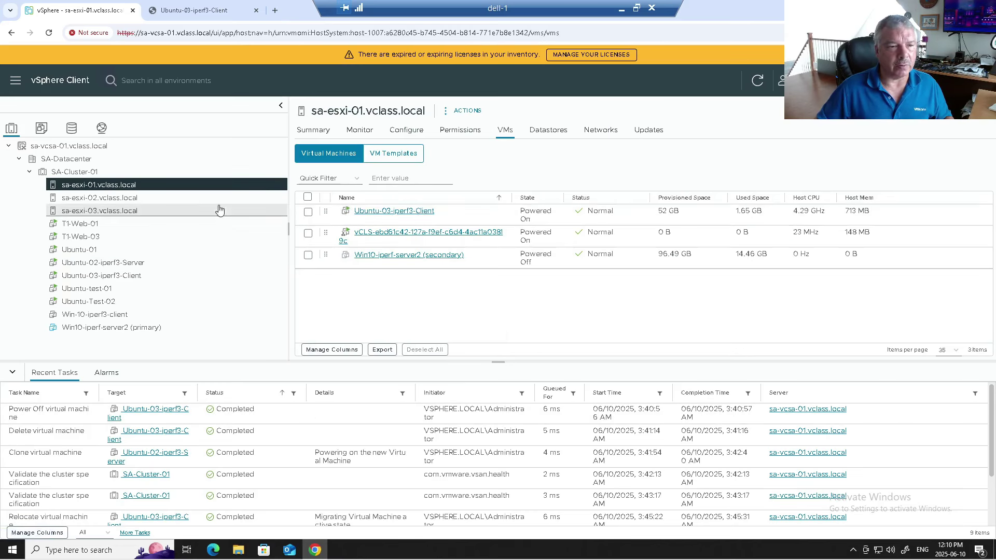
Step: Confirm Ubuntu-02-iperf3-Server is running on sa-esxi-02, then return to the iperf3 client console
click(140, 199)
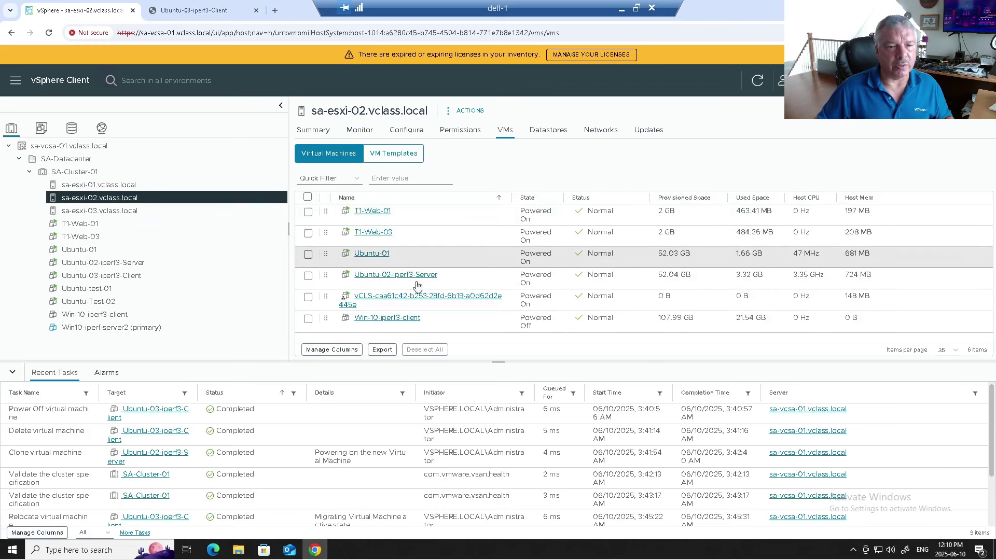
click(215, 17)
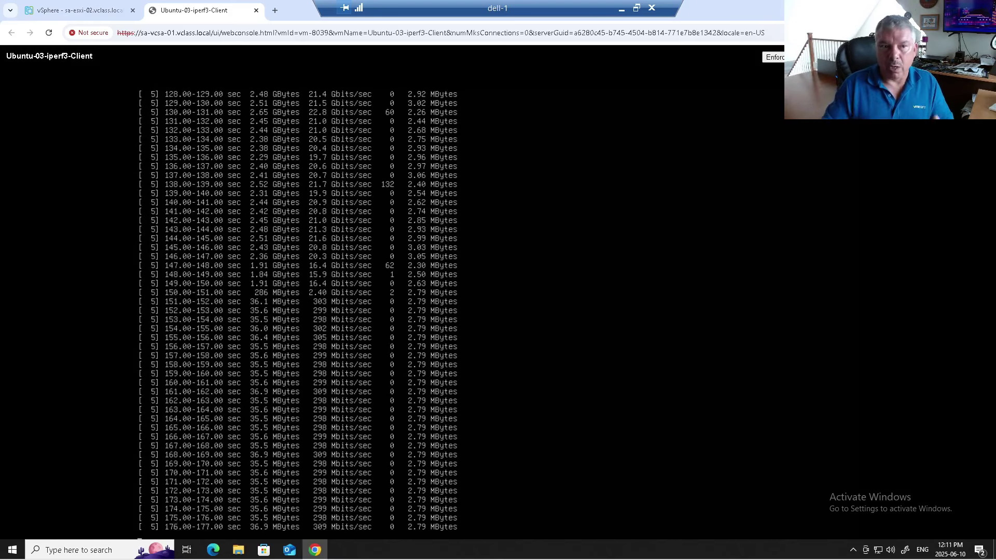
Step: Set vDS-01's Virtual Machine Traffic to Unlimited and watch iperf3 climb to about 1.3 Gbits/sec
click(95, 15)
click(102, 127)
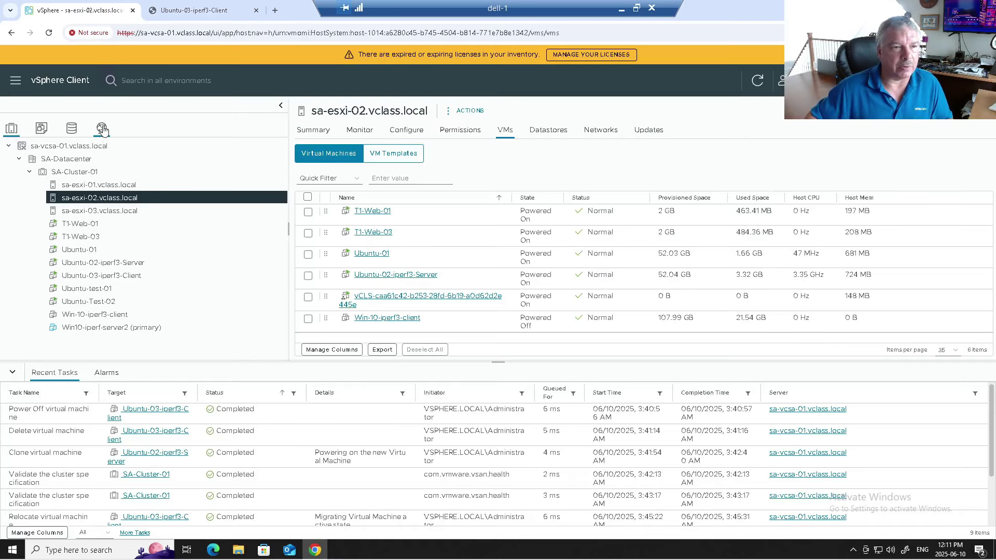
right_click(74, 173)
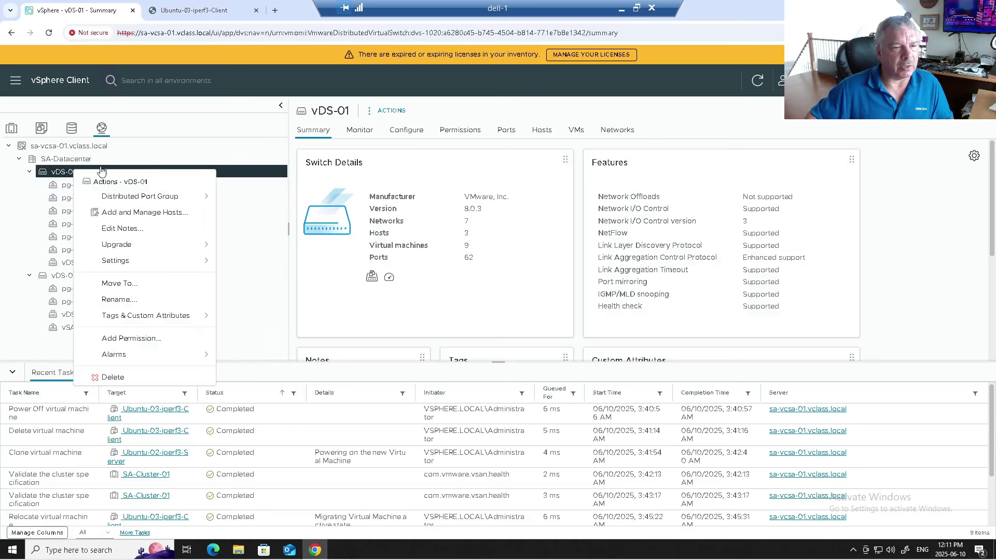
click(400, 135)
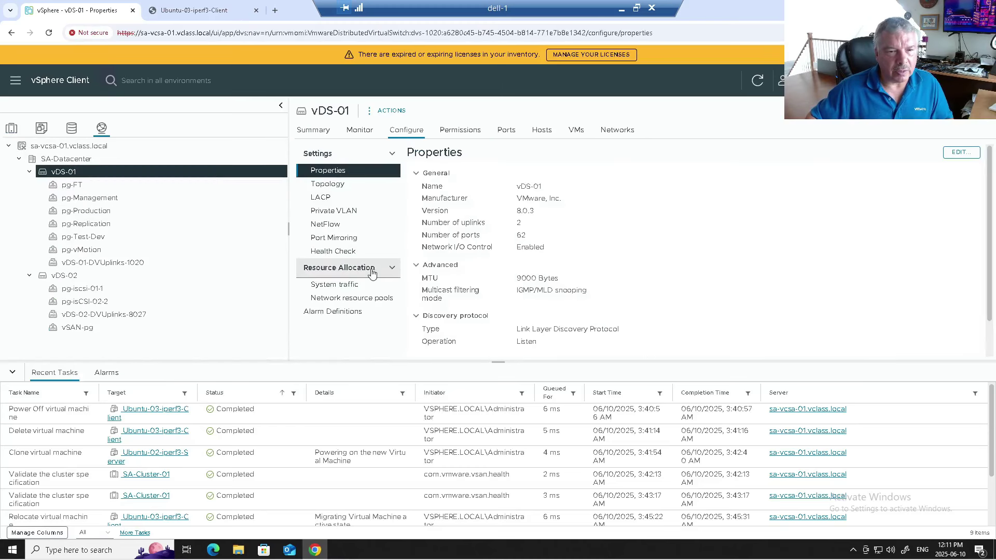
click(347, 285)
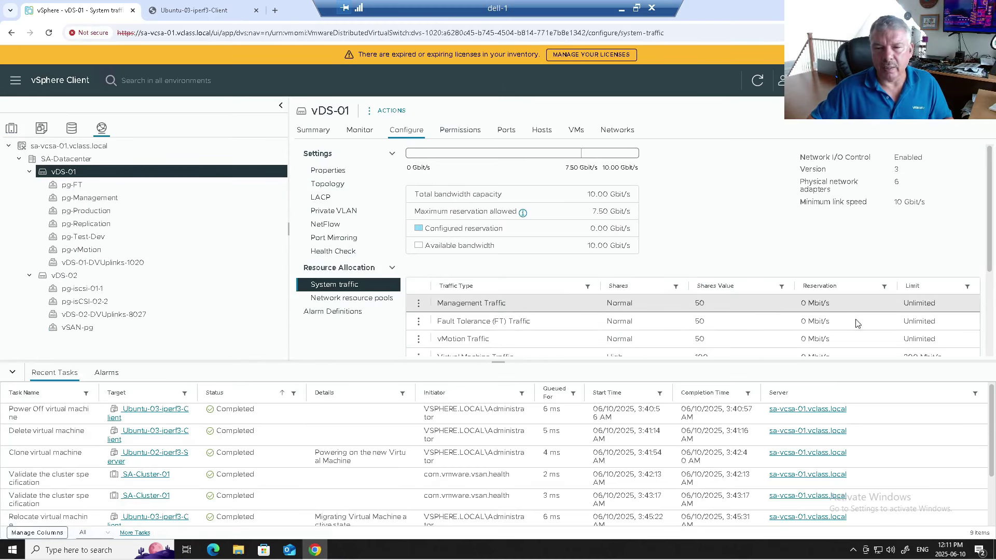
click(14, 370)
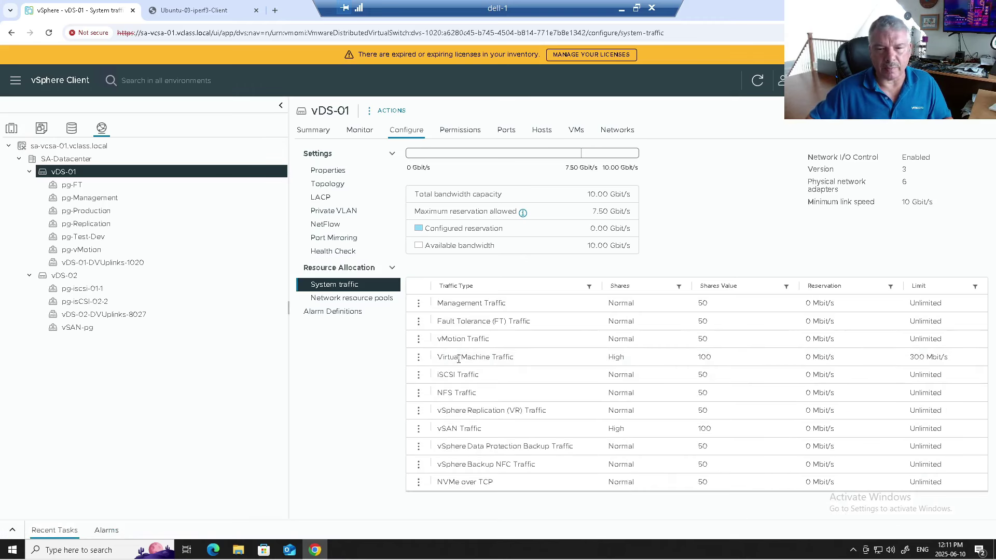
click(418, 358)
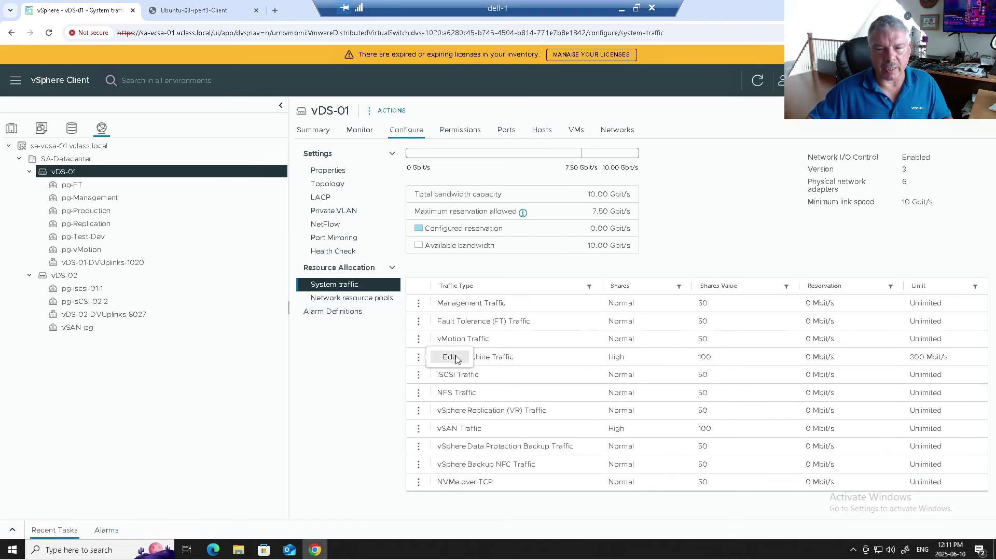
click(452, 358)
click(485, 309)
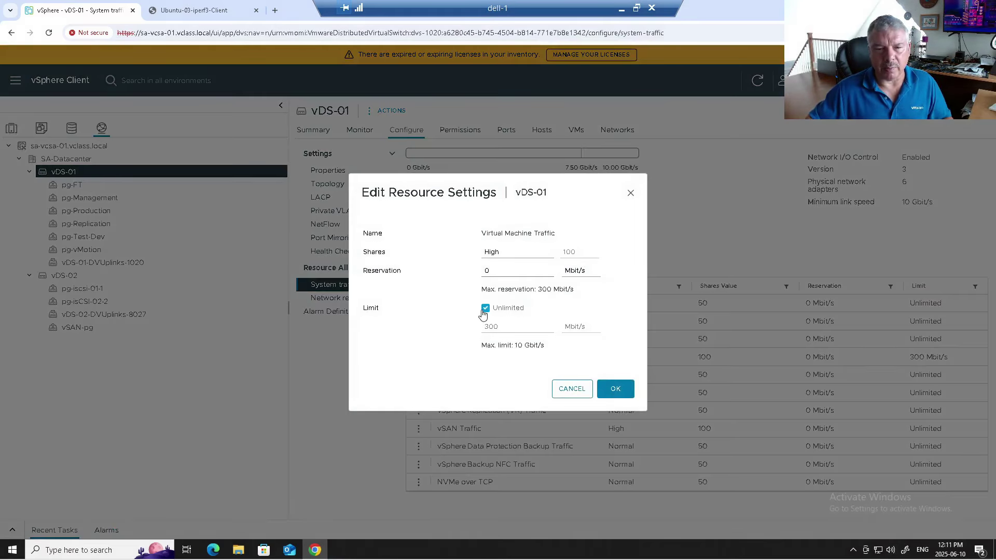
click(616, 390)
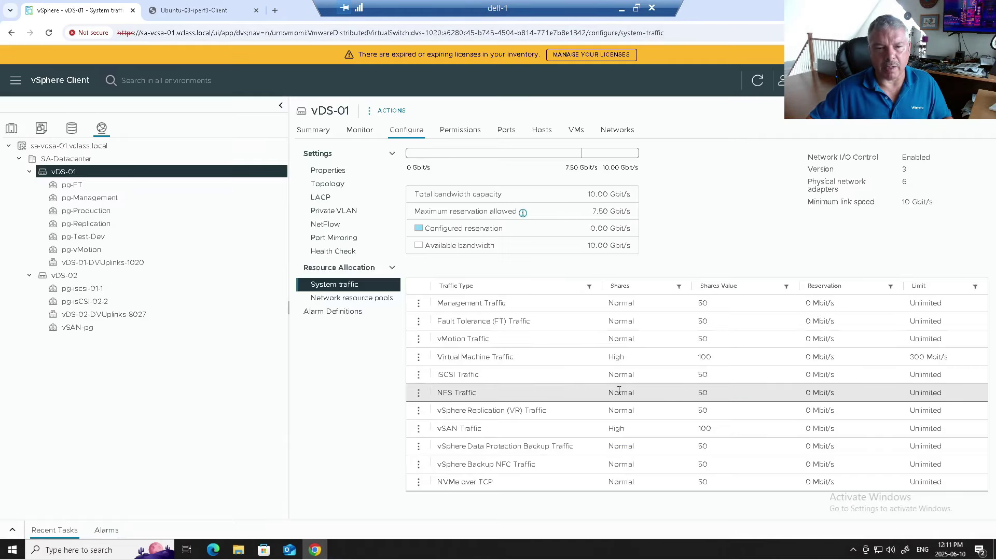
click(210, 13)
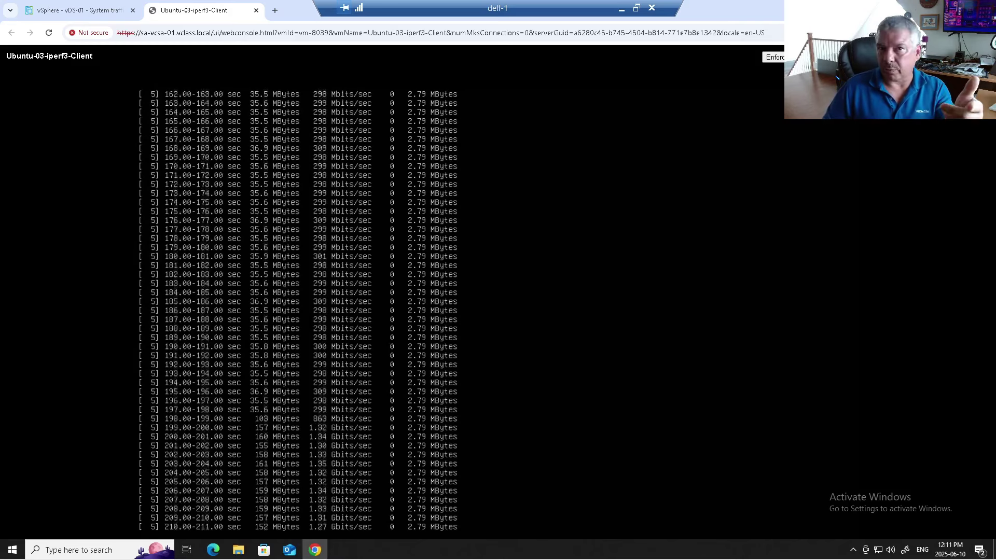
Step: Point out vDS-01's 10 Gbit/s link speed, 6 adapters and NIOC version 3, then open its network resource pools
click(61, 10)
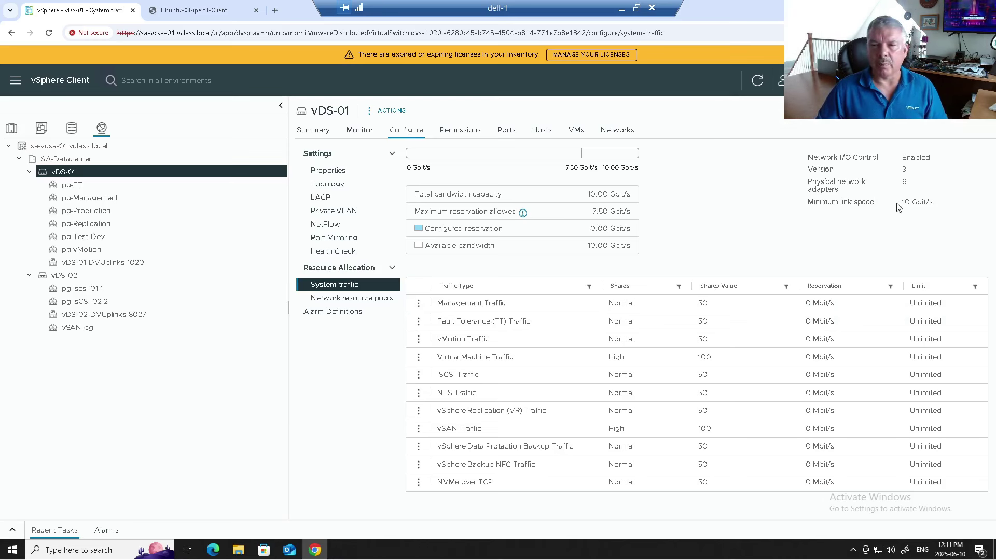
drag(903, 206, 943, 206)
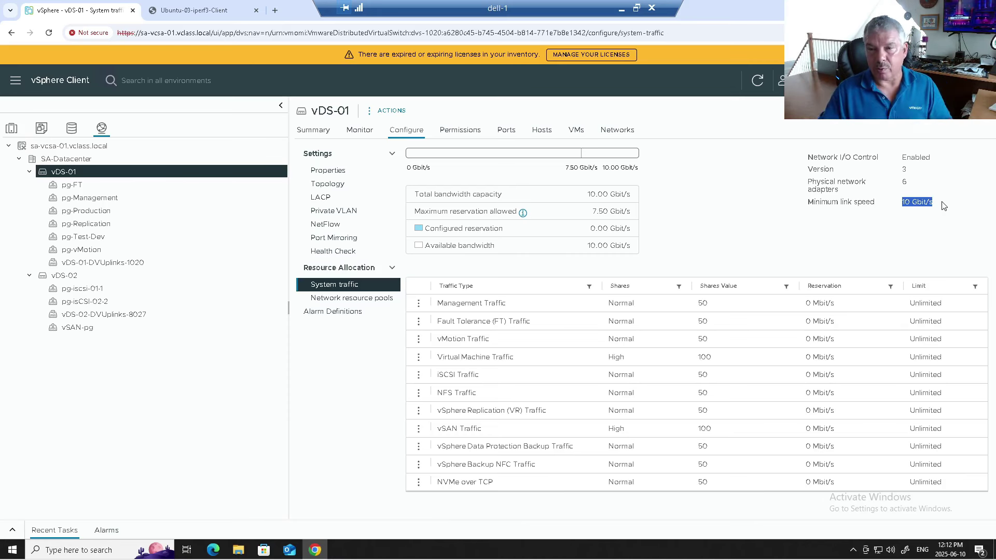
double_click(906, 181)
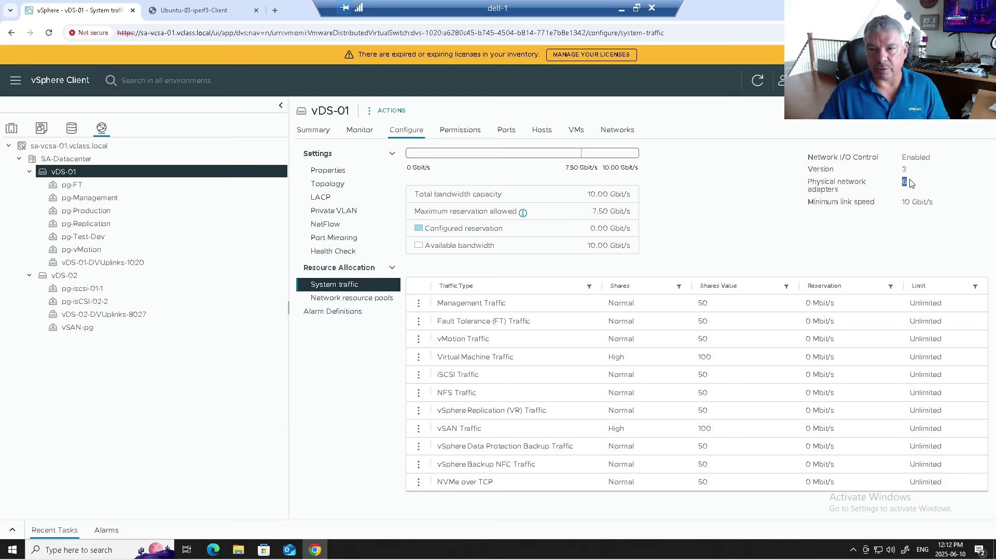
double_click(912, 170)
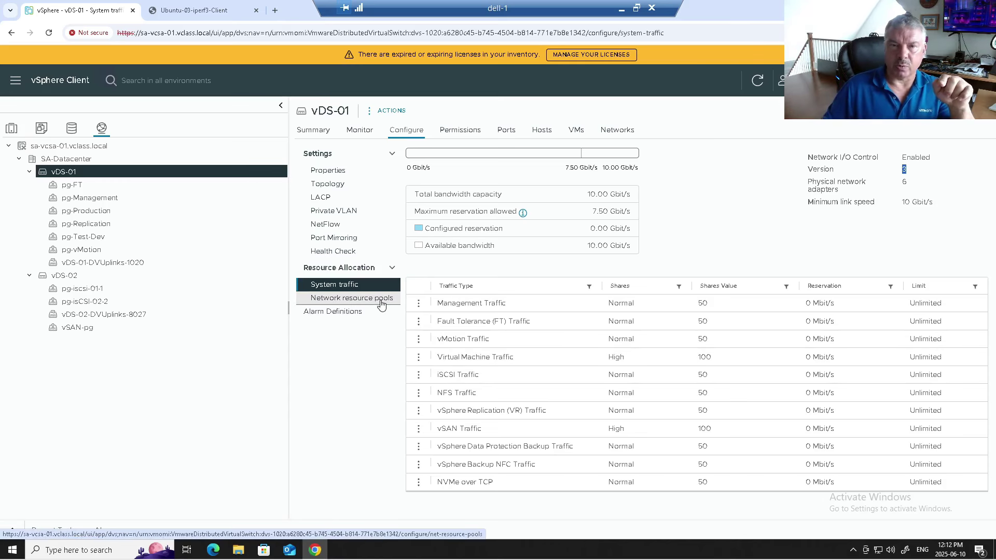
click(381, 305)
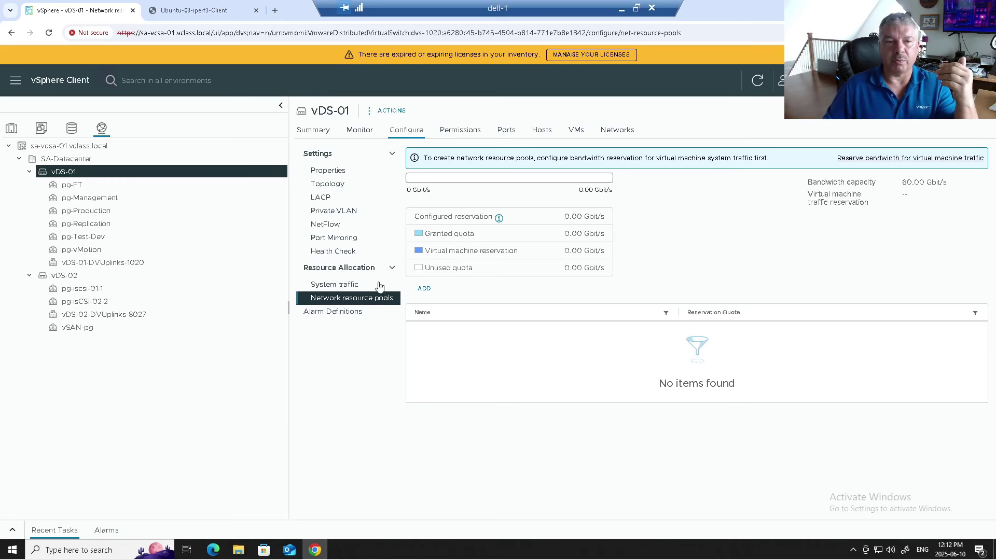
Step: Set the Virtual Machine Traffic reservation on vDS-01 to 7 Gbit/s, leaving 3.00 Gbit/s available
click(333, 288)
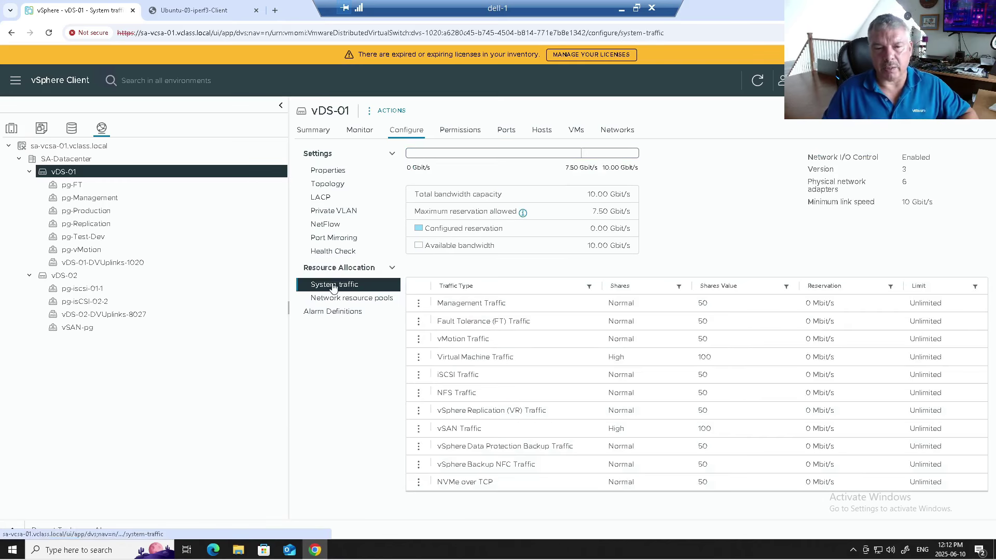
click(418, 356)
click(444, 363)
double_click(499, 269)
text(7)
click(571, 273)
click(574, 297)
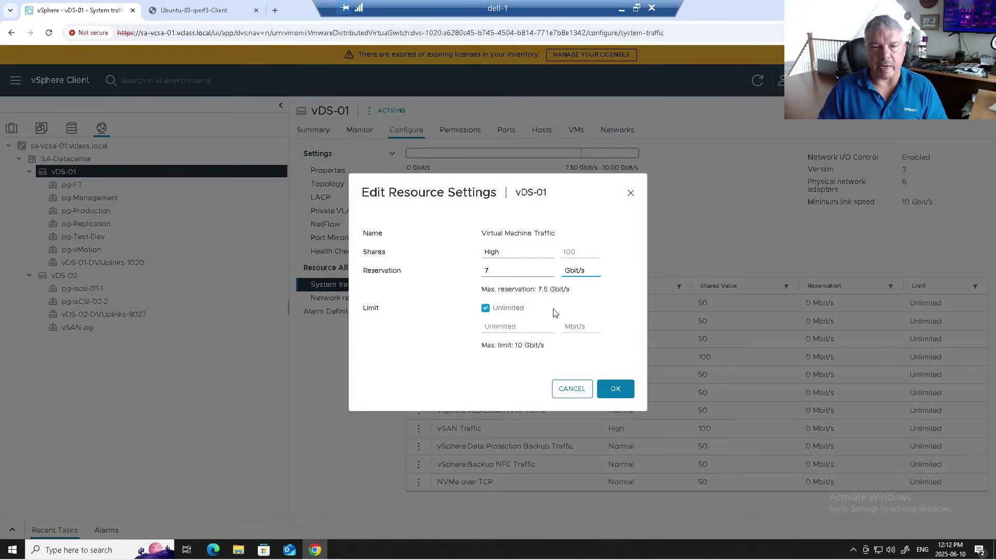
click(620, 395)
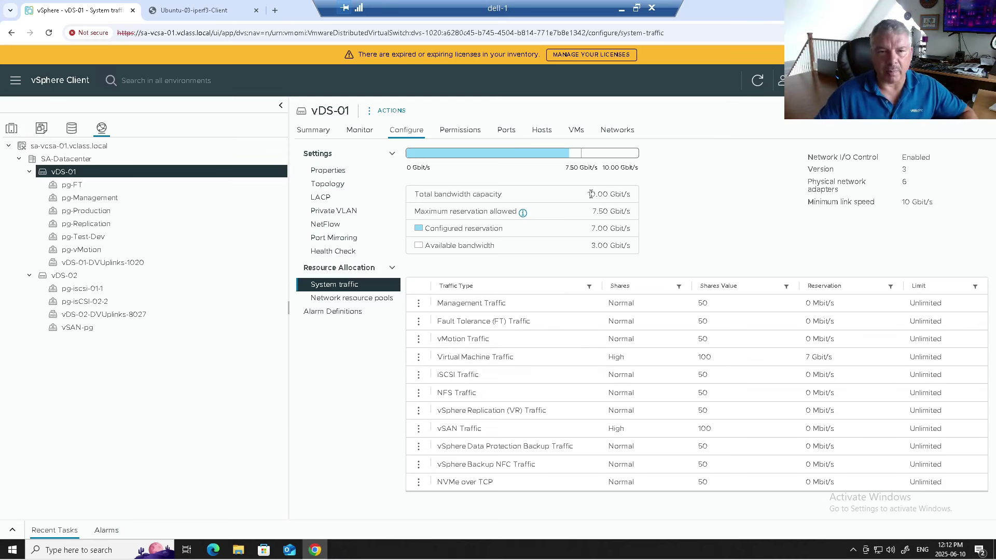
Step: Highlight vDS-01's total capacity, maximum reservation, configured reservation and available bandwidth figures
drag(610, 193, 628, 193)
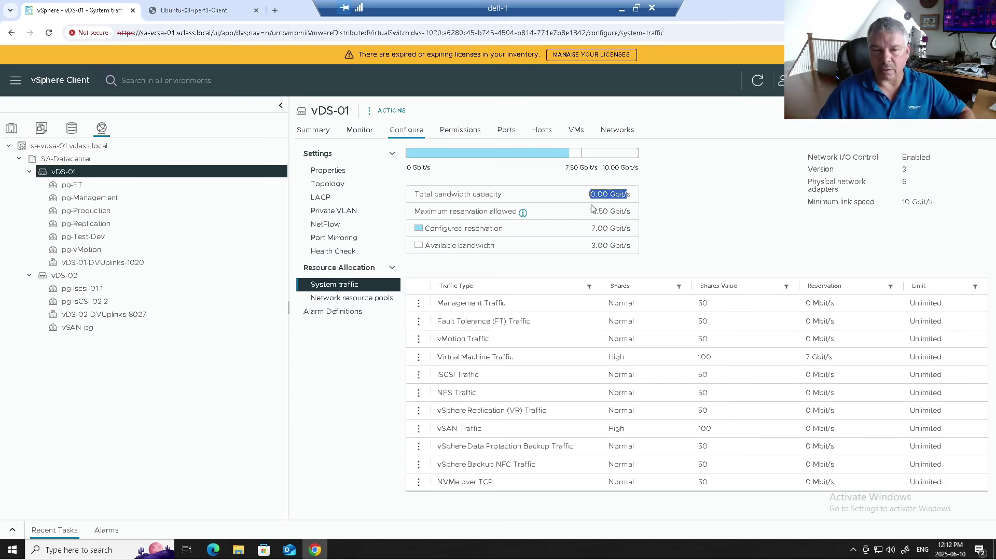
drag(594, 209, 623, 210)
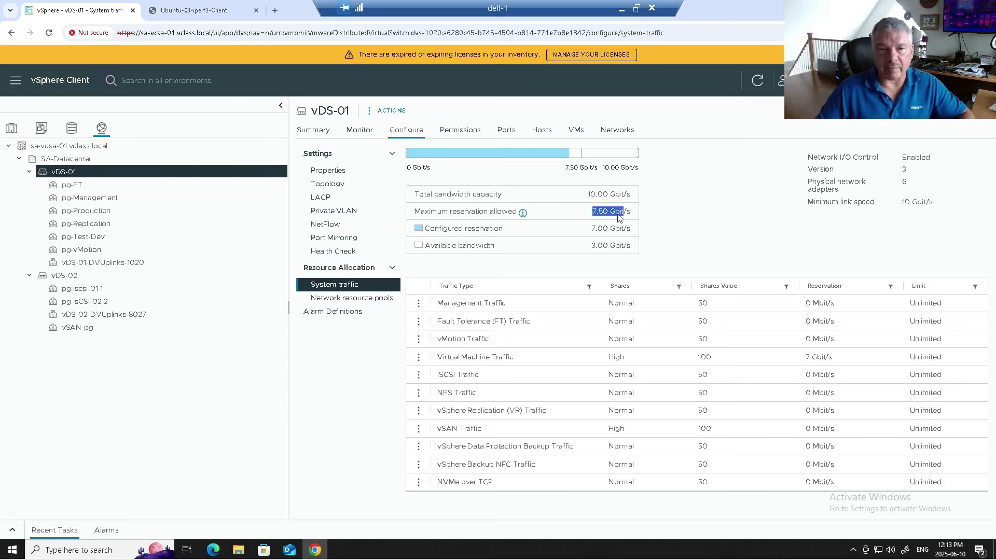
drag(594, 228, 620, 228)
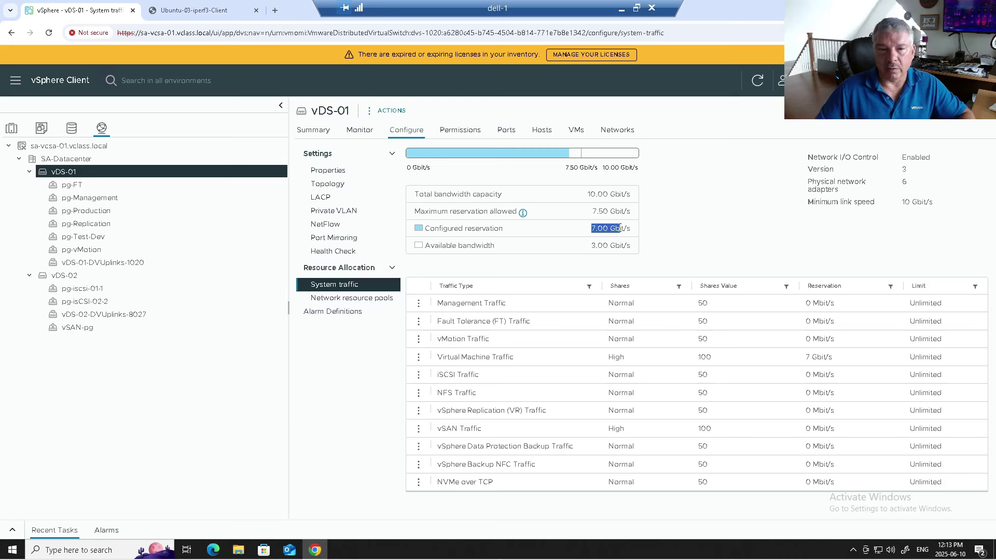
drag(592, 245, 621, 244)
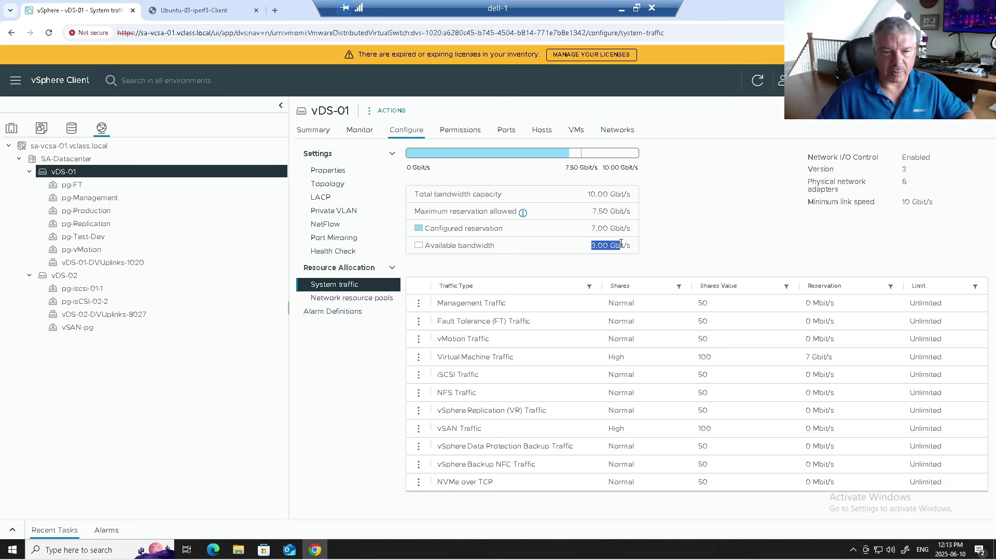
Step: Compare the 7.00 Gbit/s configured reservation with the 42.00 Gbit/s pool quota and begin a new pool
click(366, 300)
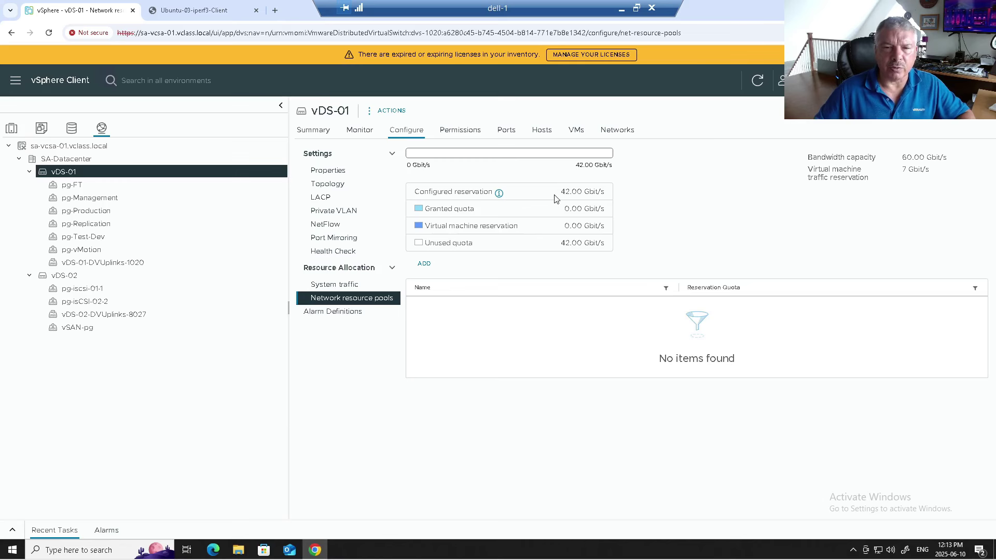
click(370, 285)
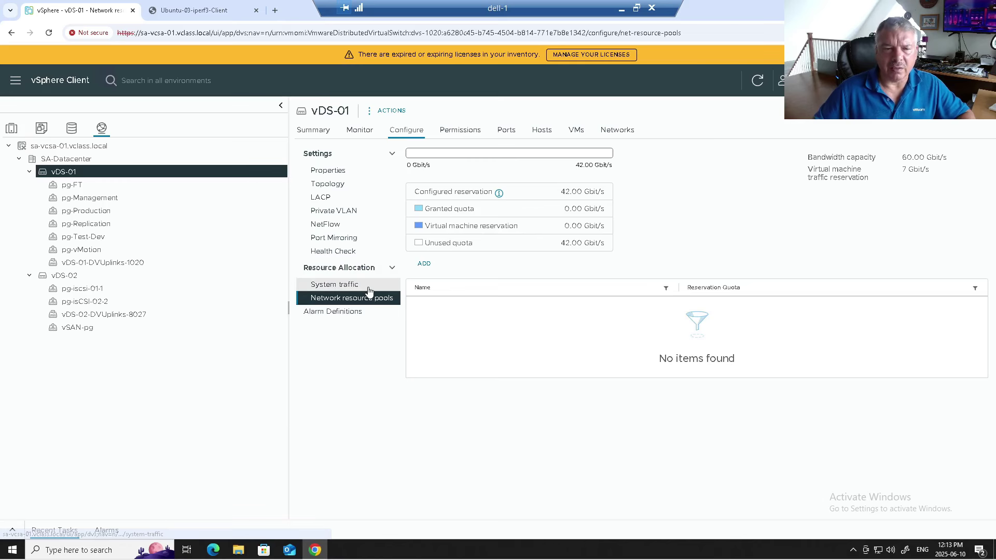
drag(590, 229, 624, 231)
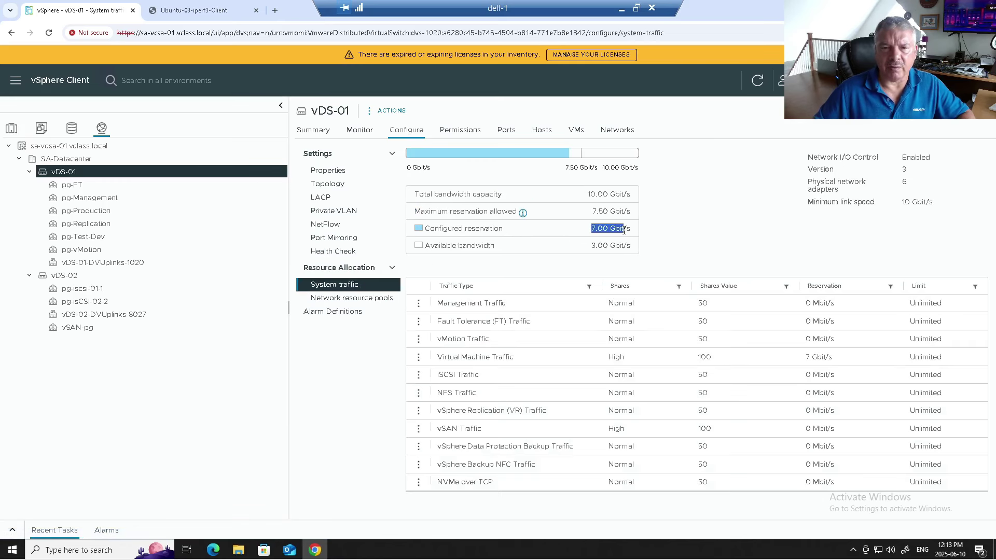
click(374, 299)
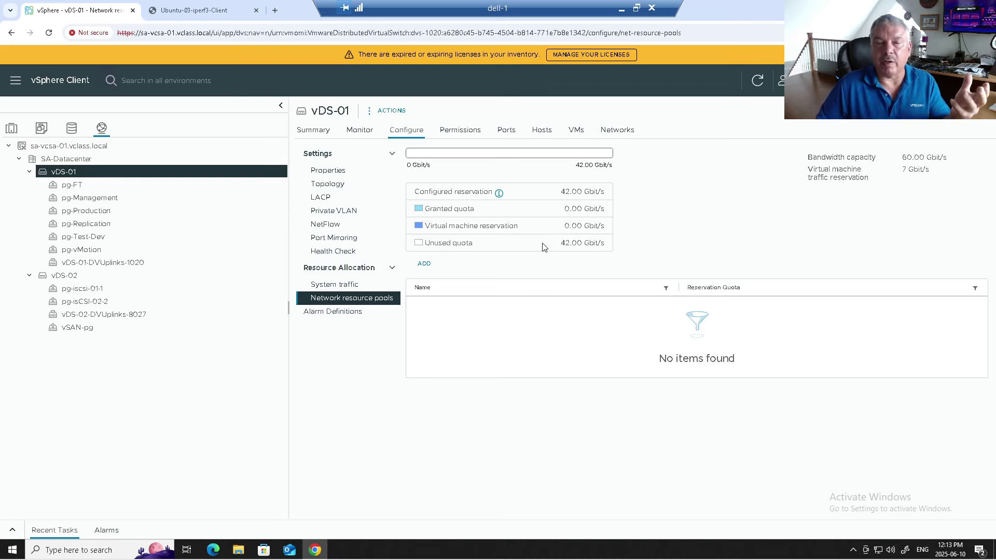
click(424, 264)
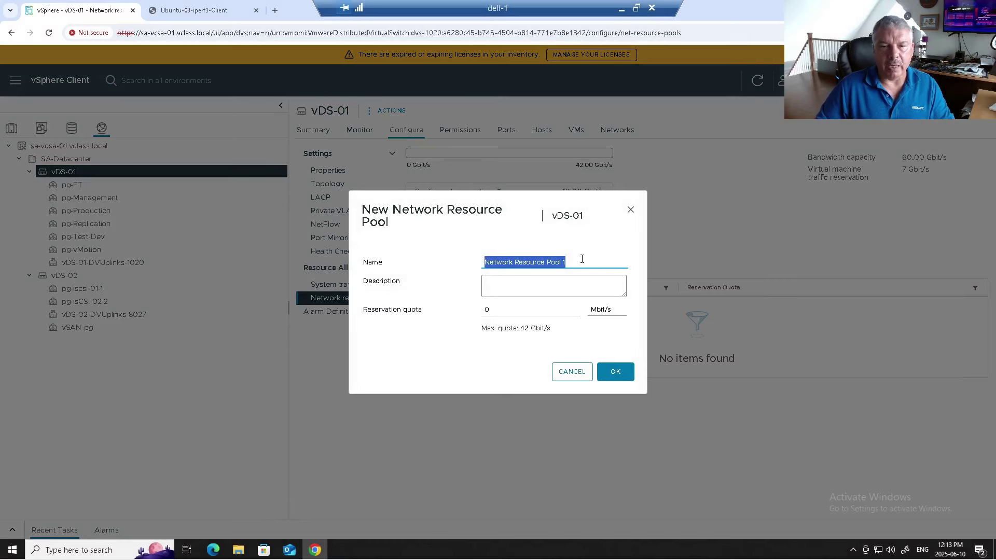
Step: Create network resource pool PRoduction-RP with a 4 Gbit/s reservation quota
text(PRoducti)
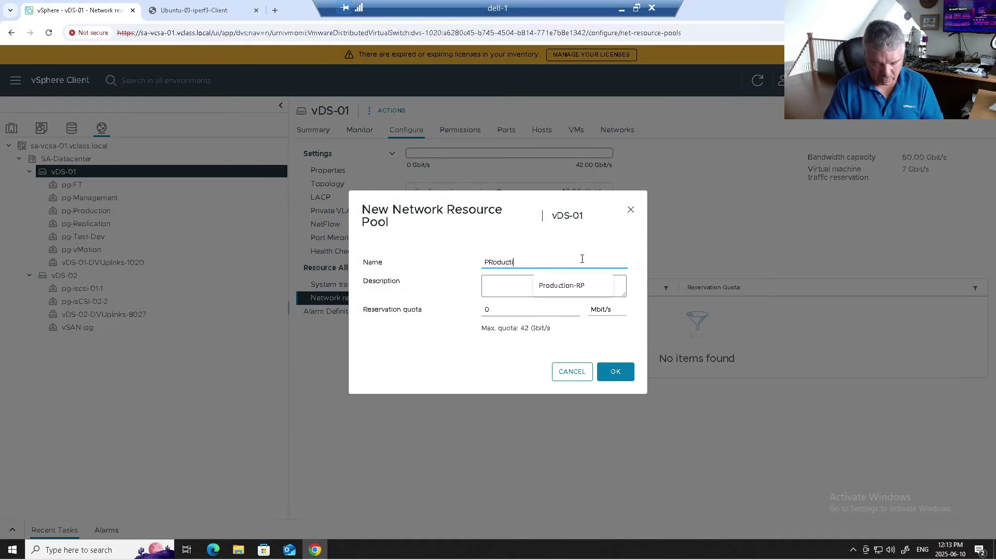
text(on-RO)
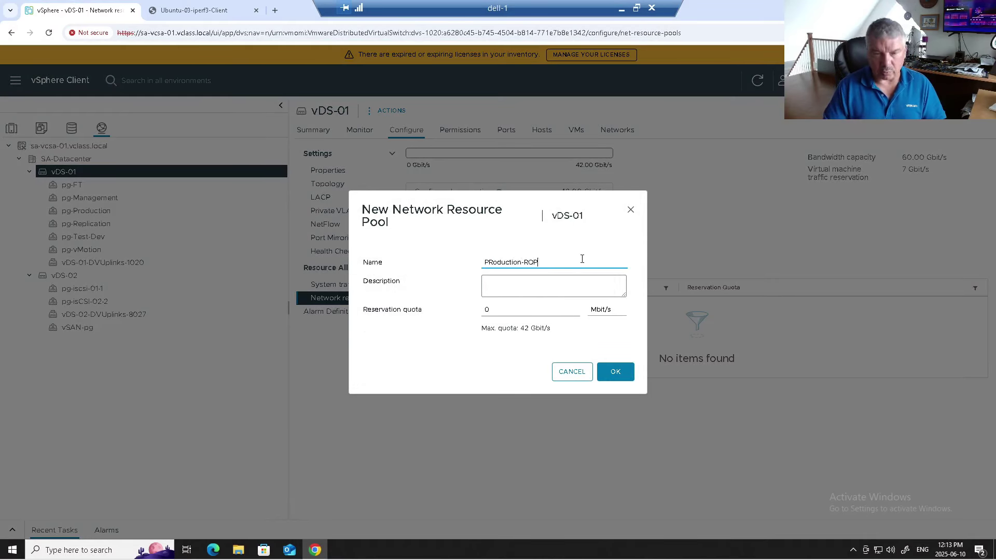
key(BackSpace)
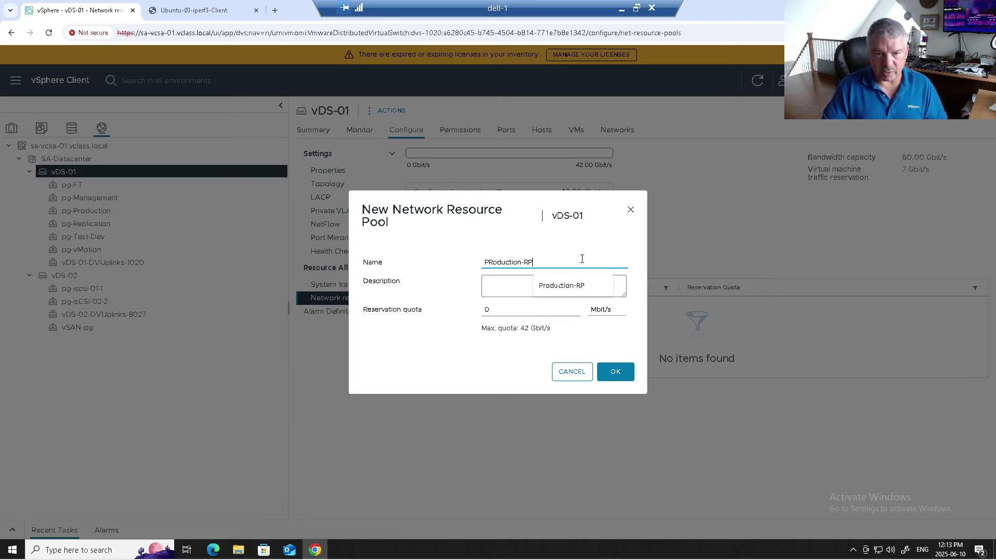
text(P)
click(522, 312)
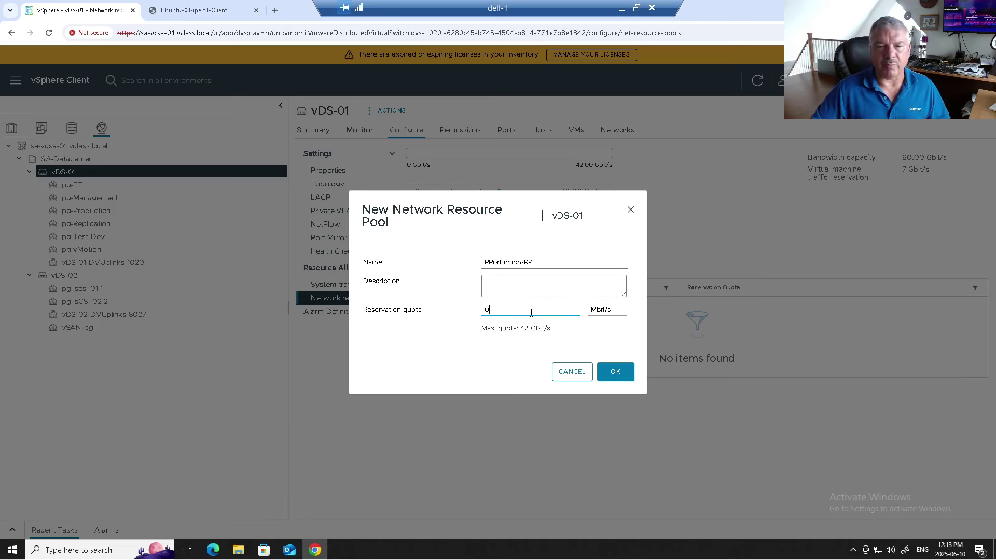
click(596, 315)
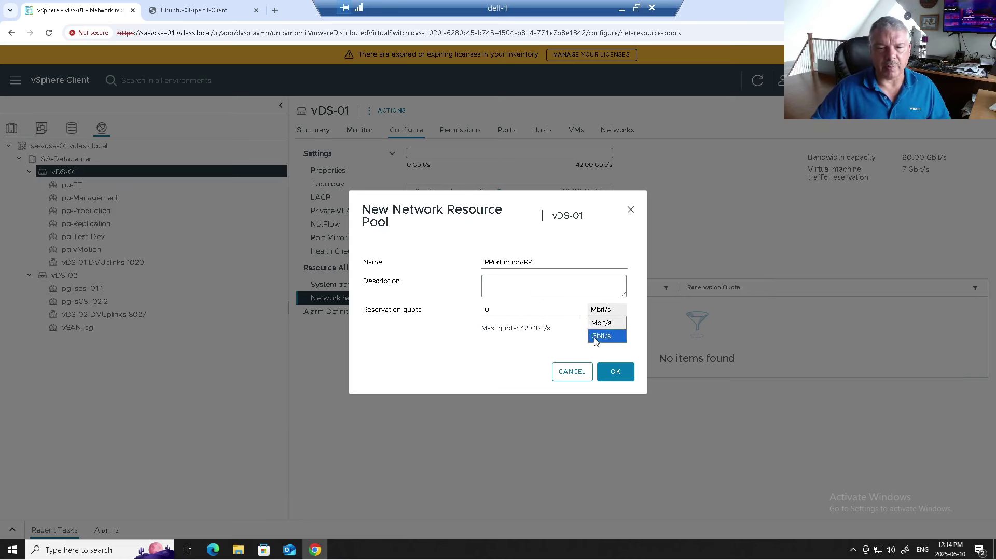
click(601, 336)
drag(493, 309, 470, 314)
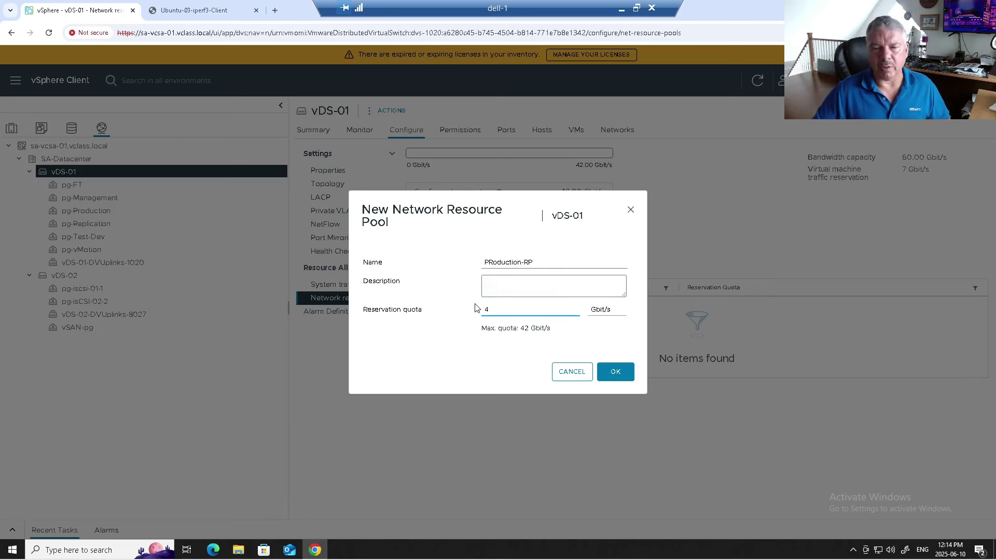
click(615, 372)
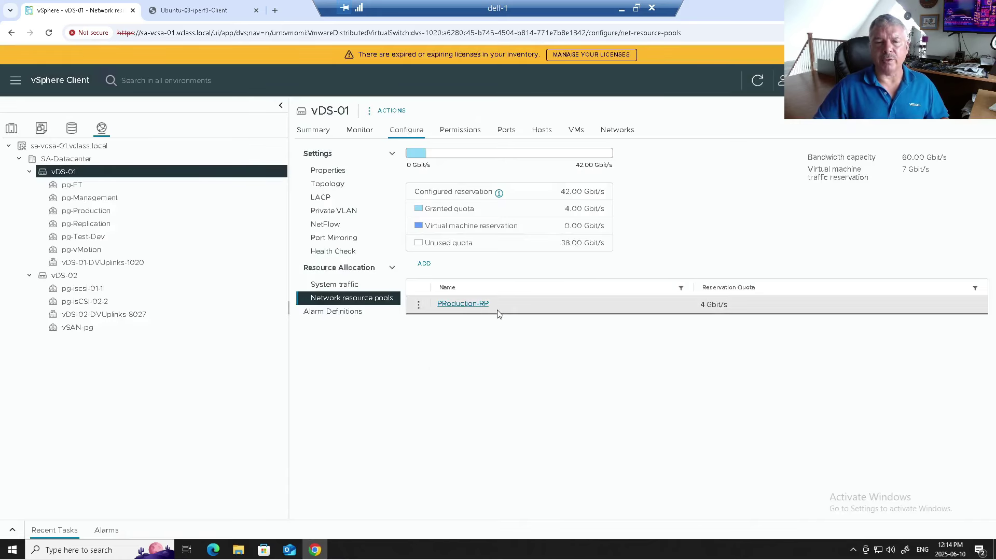
Step: Create a second network resource pool, Test-Dev-RP, with a 2 Gbit/s reservation quota
click(424, 264)
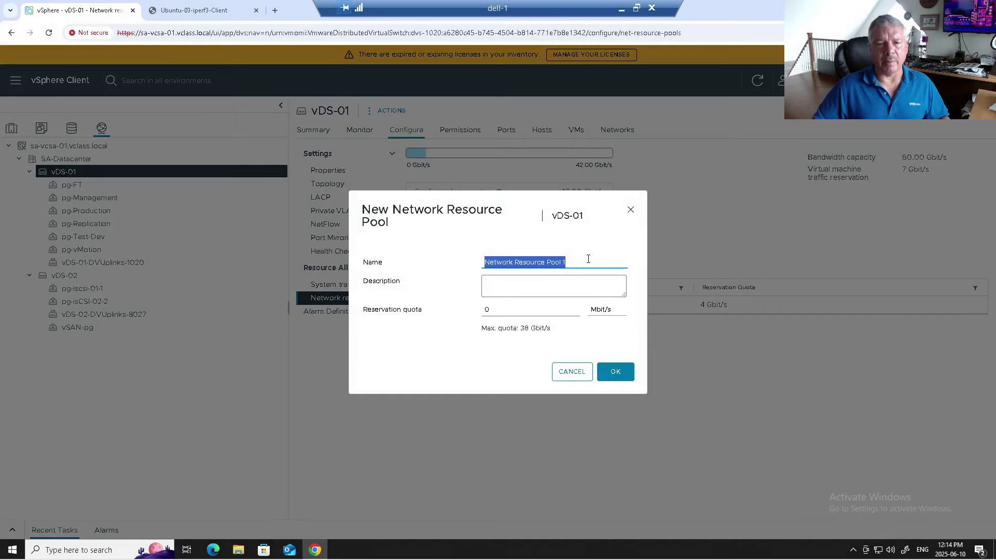
text(Test-Dev-RP)
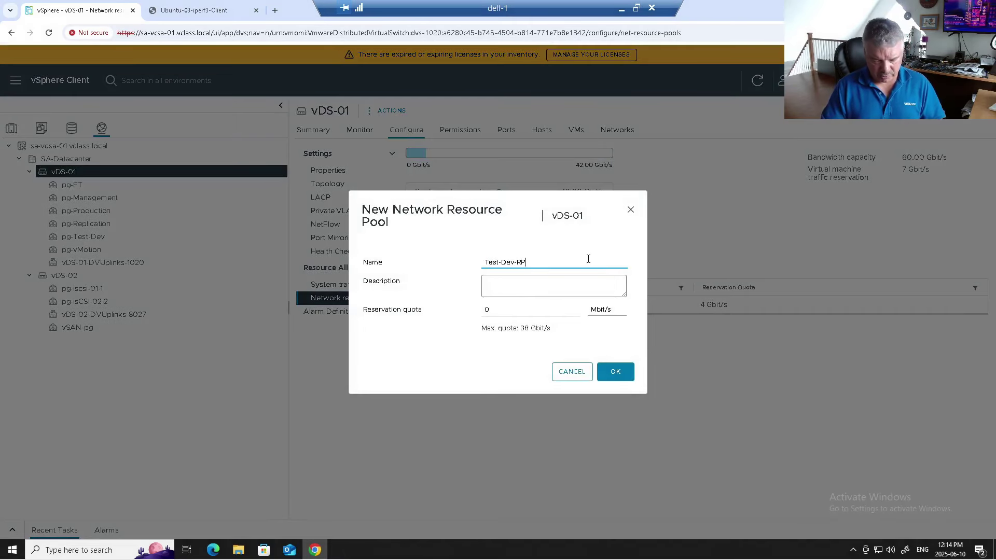
click(620, 309)
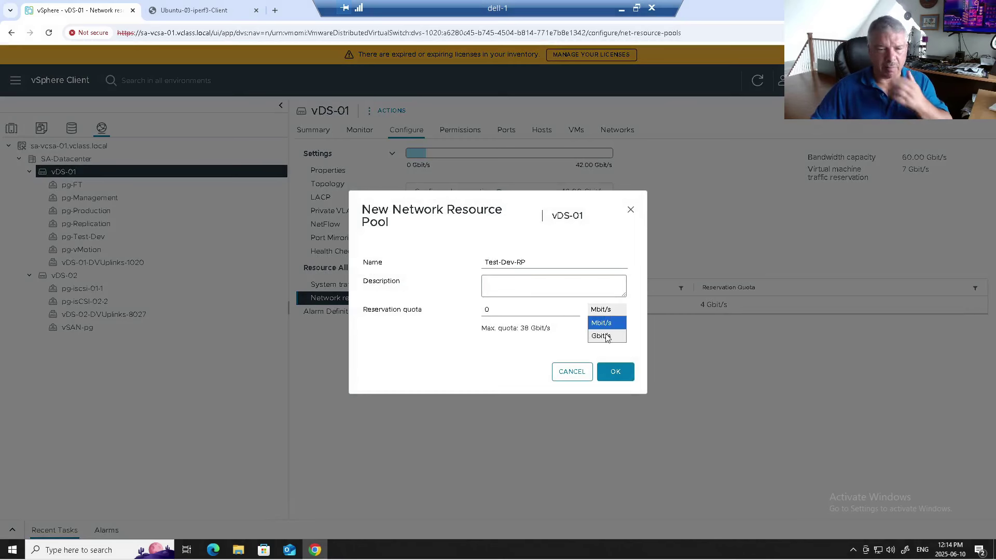
click(606, 334)
drag(498, 313, 472, 312)
text(2)
click(615, 372)
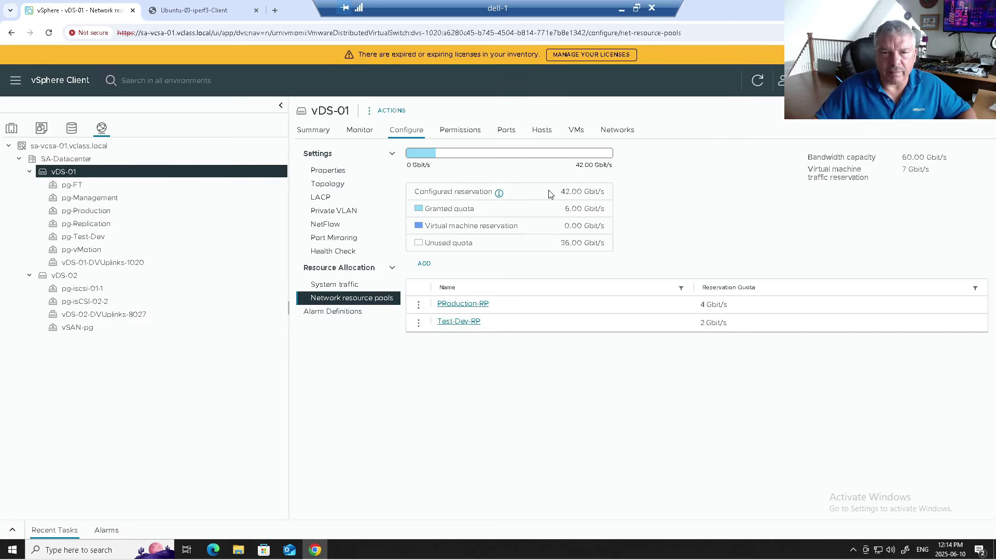
drag(562, 192, 598, 207)
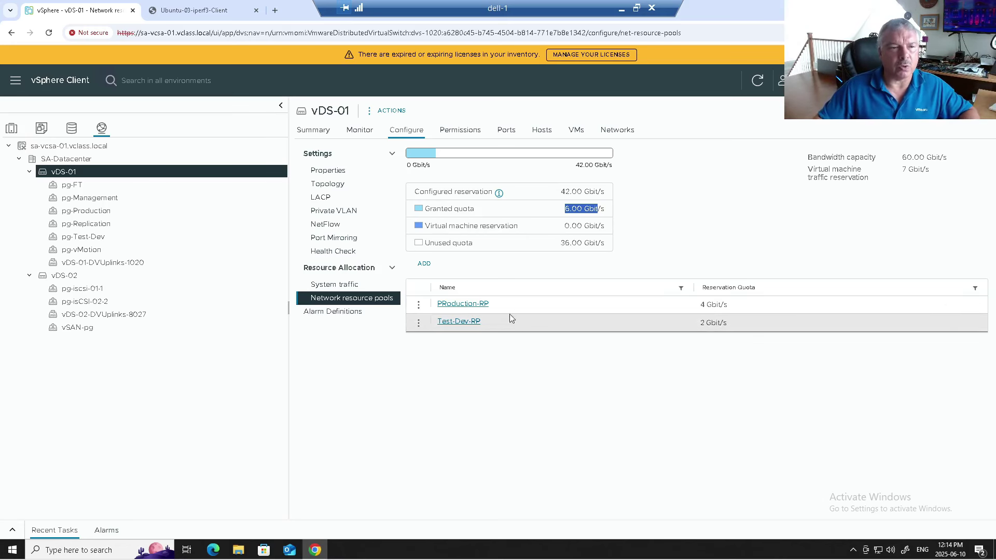
Step: Assign the pg-Production port group to the PRoduction-RP network resource pool
click(102, 213)
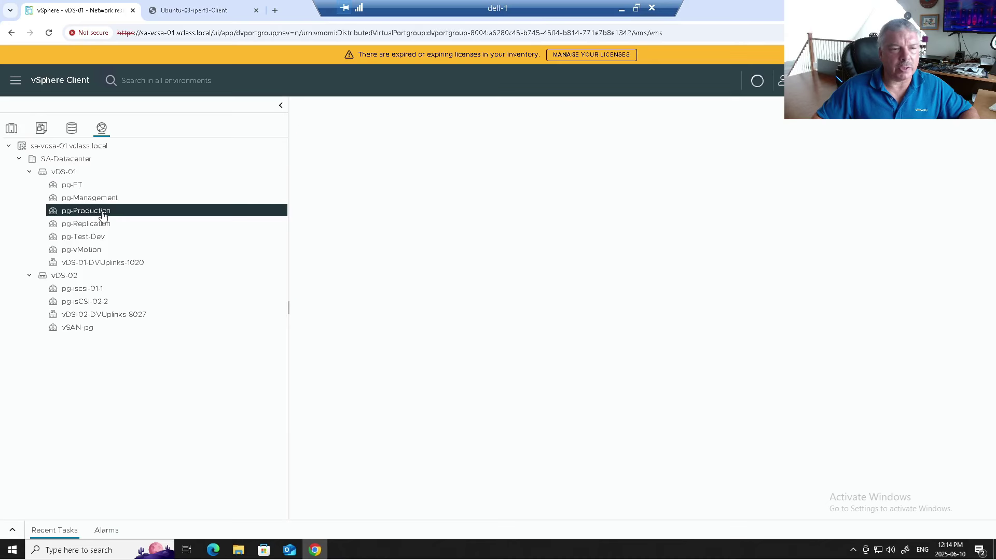
right_click(102, 214)
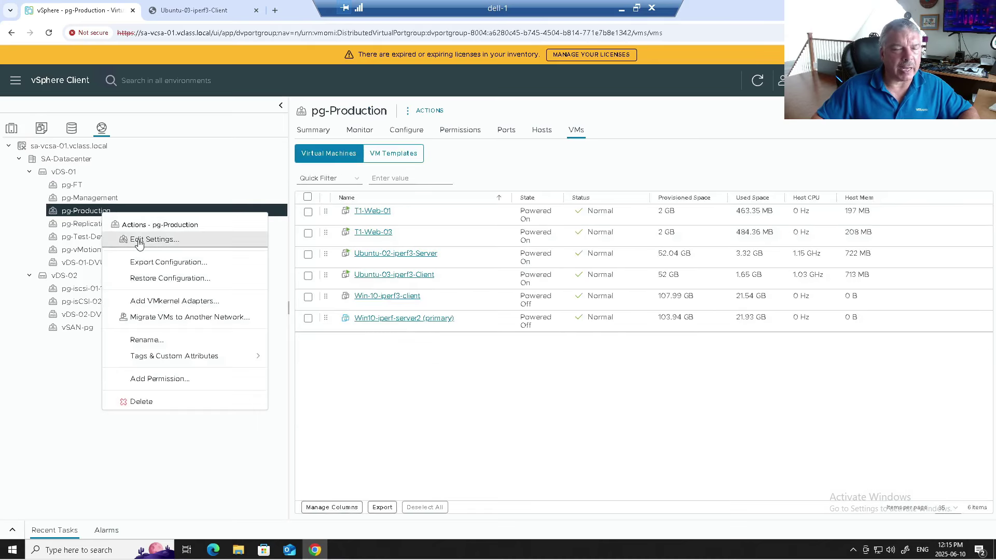
click(131, 238)
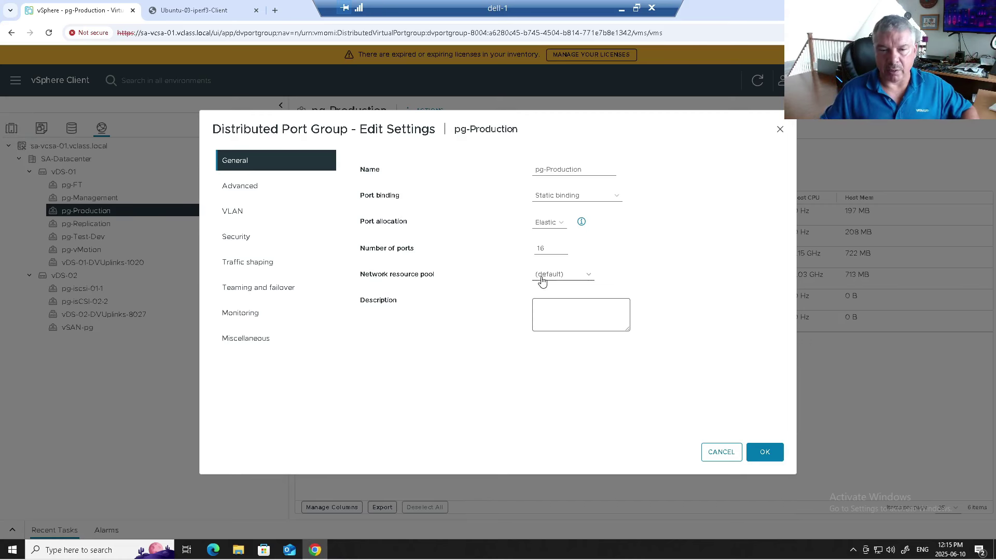
click(542, 281)
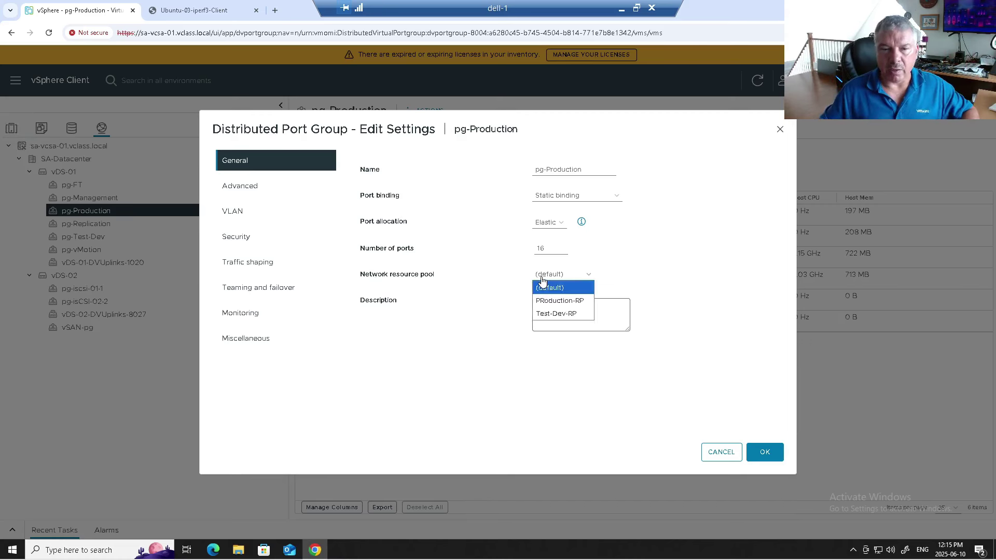
click(544, 303)
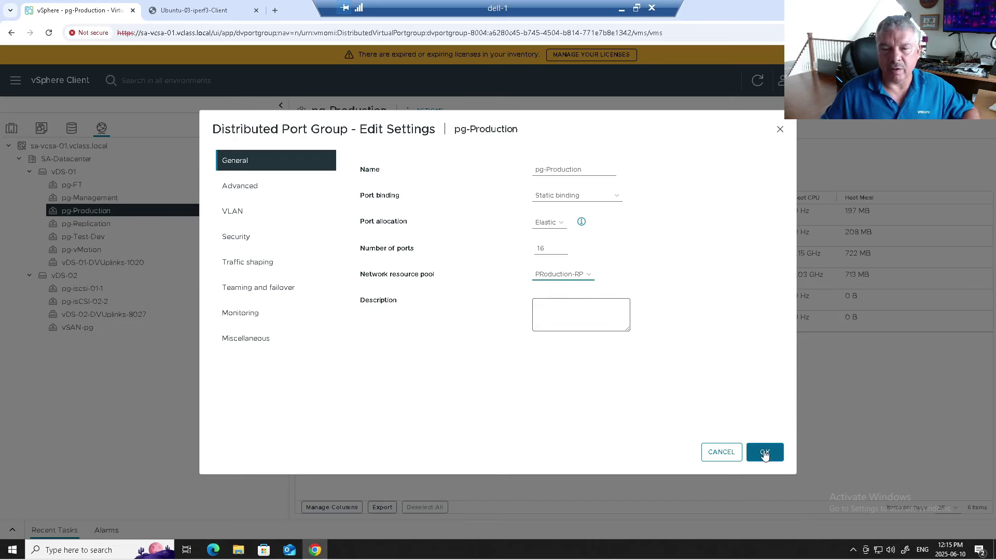
click(765, 452)
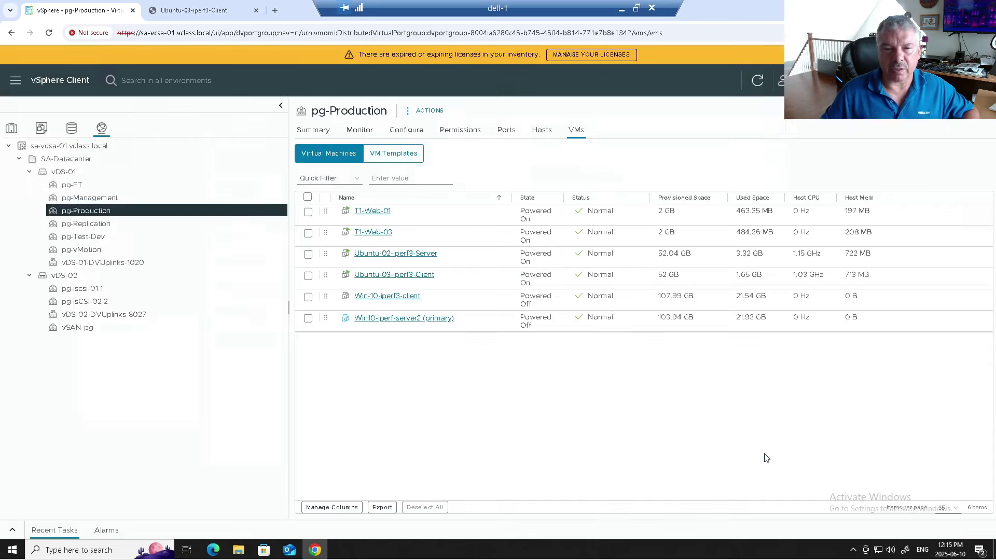
Step: Assign pg-Test-Dev to the Test-Dev-RP pool, then return to the vDS-01 summary
click(98, 229)
right_click(99, 230)
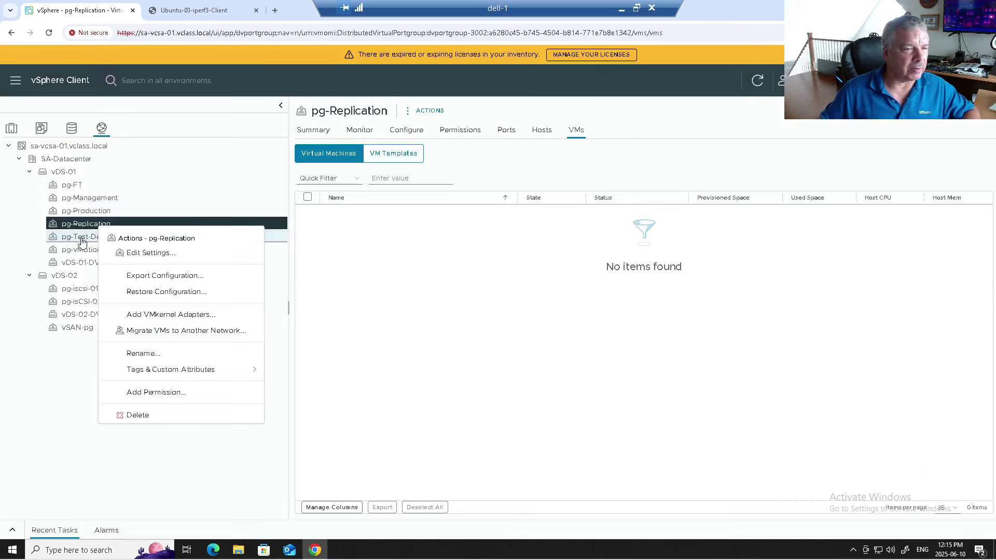
click(82, 237)
right_click(82, 238)
click(104, 265)
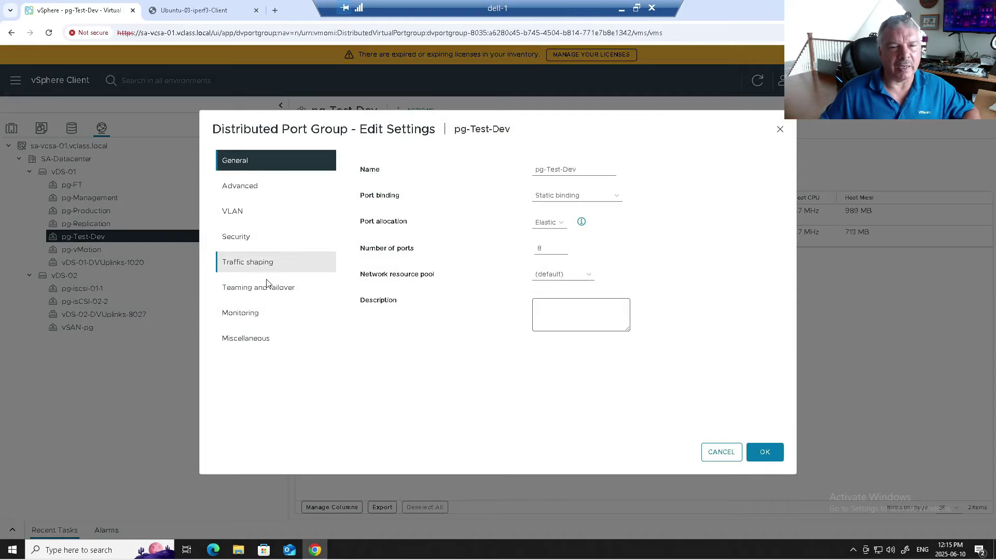
click(556, 279)
click(552, 313)
click(765, 452)
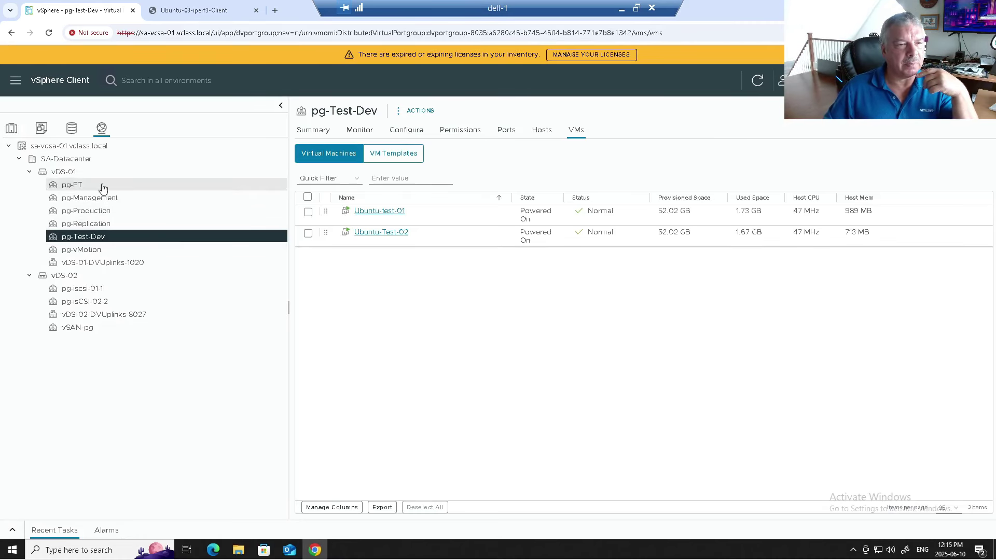
click(86, 173)
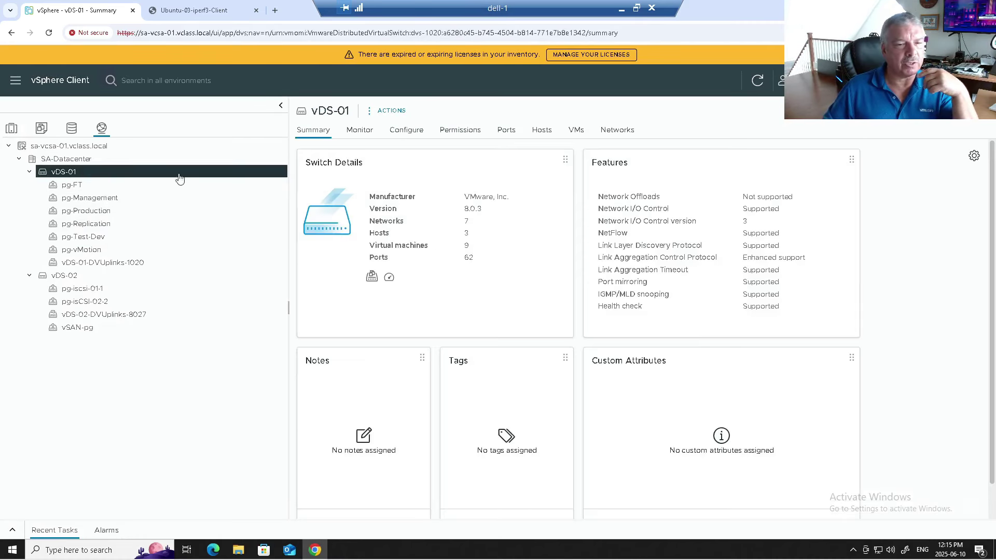
Step: Review vDS-01's network resource pool quotas, then list the six VMs on pg-Production
click(416, 136)
click(348, 299)
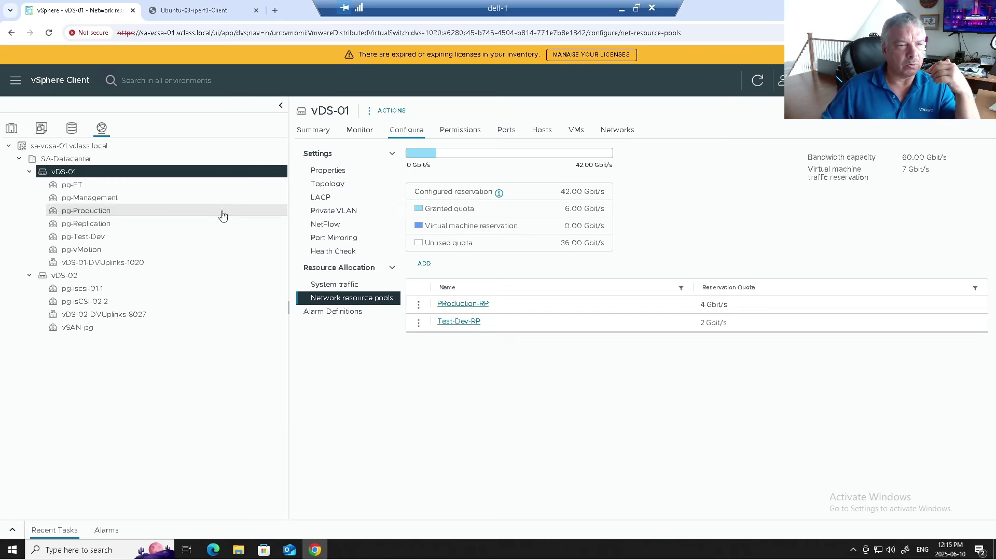
click(185, 209)
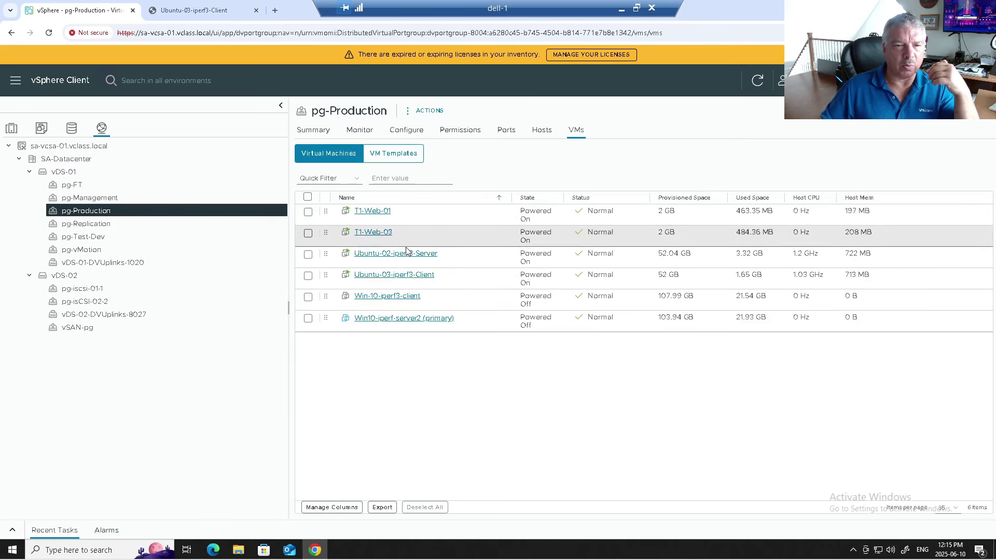
Step: Set a 1 Gbit/s reservation on T1-Web-01's Network adapter 1 in its VM settings
click(11, 128)
click(80, 223)
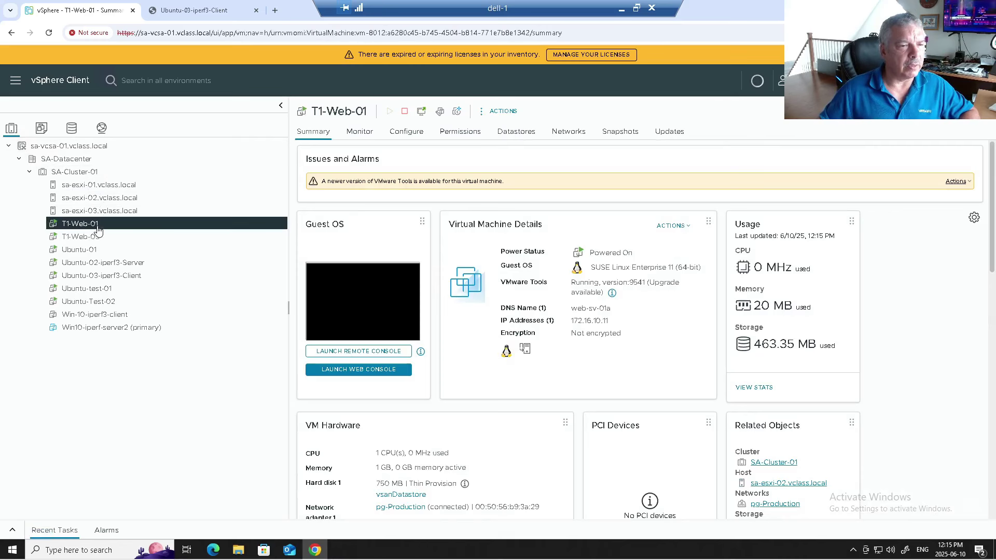
right_click(99, 230)
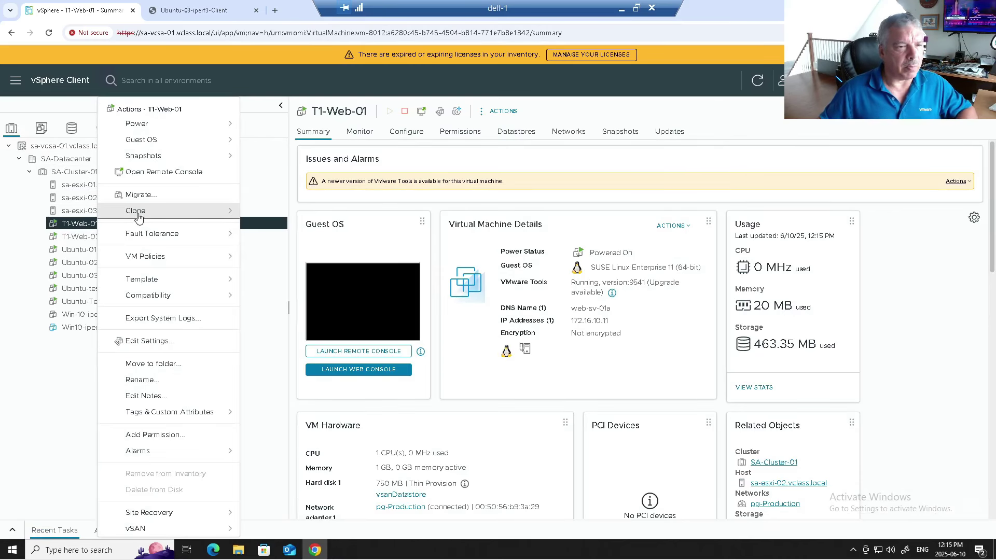
click(149, 342)
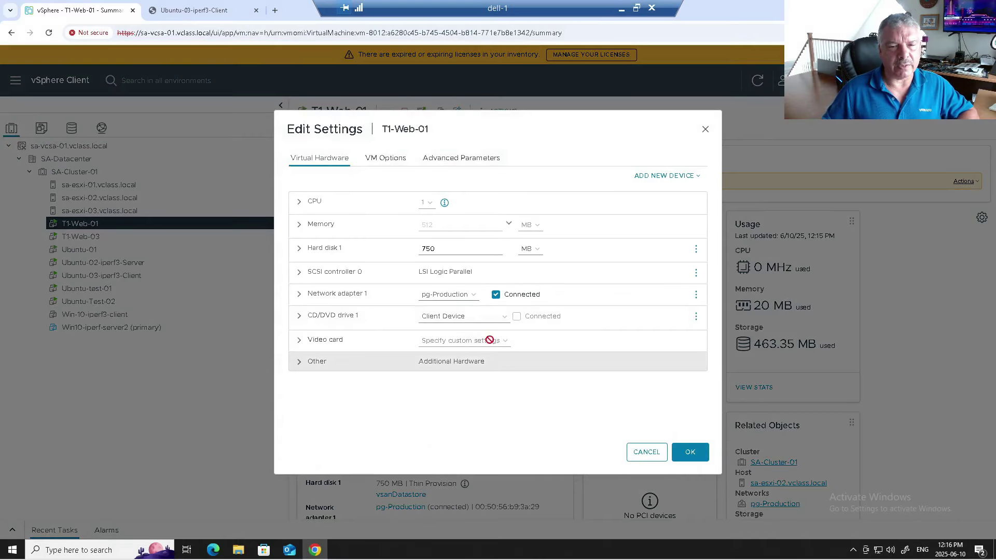
click(299, 294)
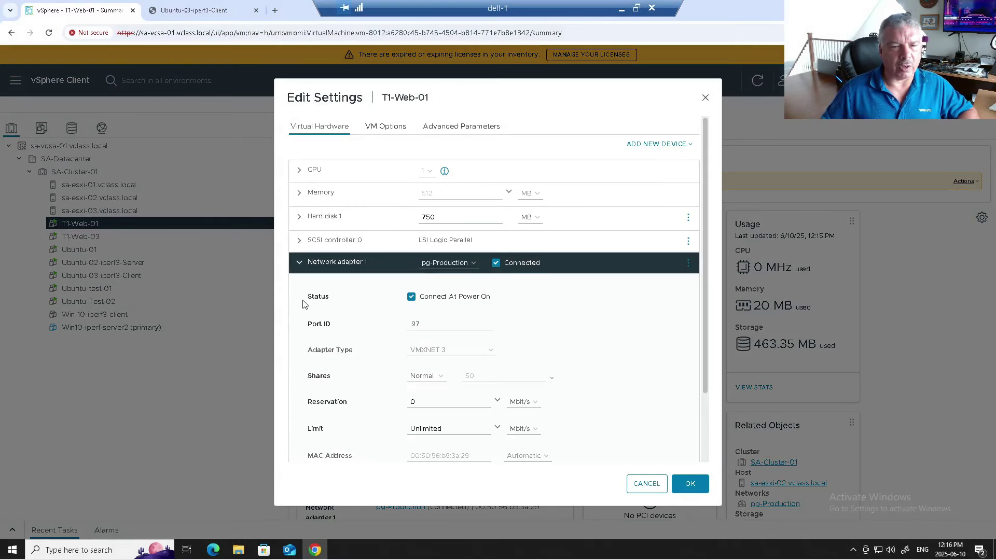
click(507, 403)
click(519, 429)
double_click(435, 401)
text(1)
click(692, 485)
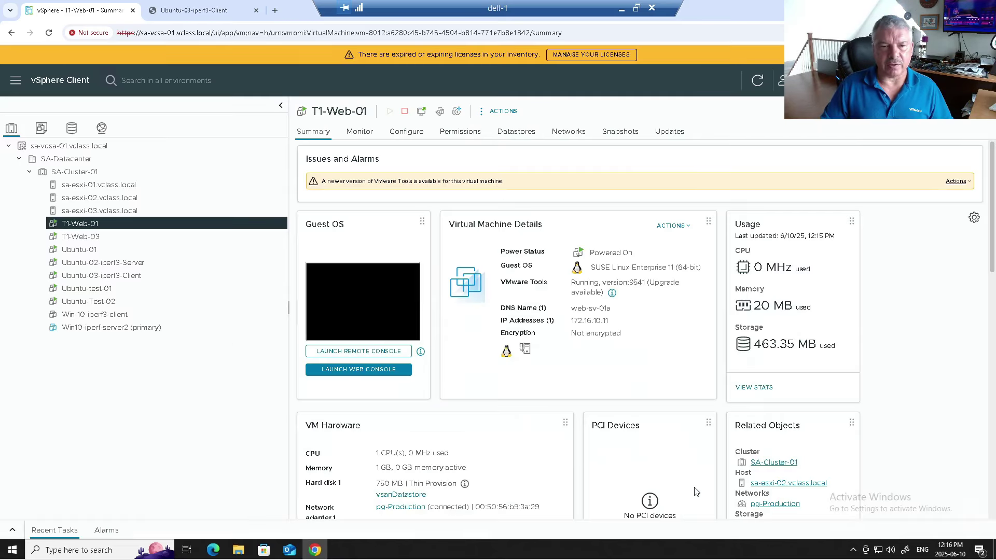
Step: Look at T1-Web-03, then check which networks T1-Web-01 connects to
click(161, 236)
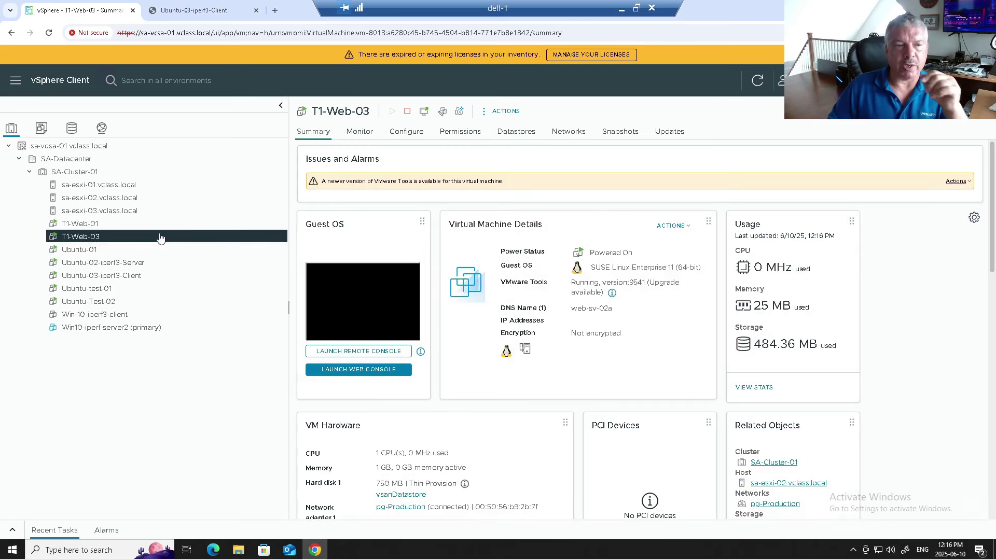
right_click(161, 237)
click(103, 224)
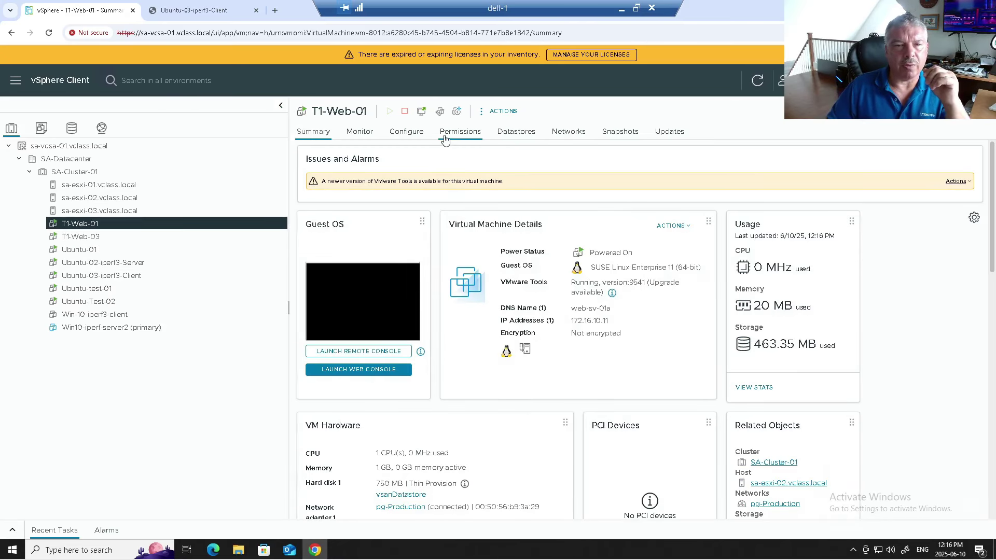
click(568, 132)
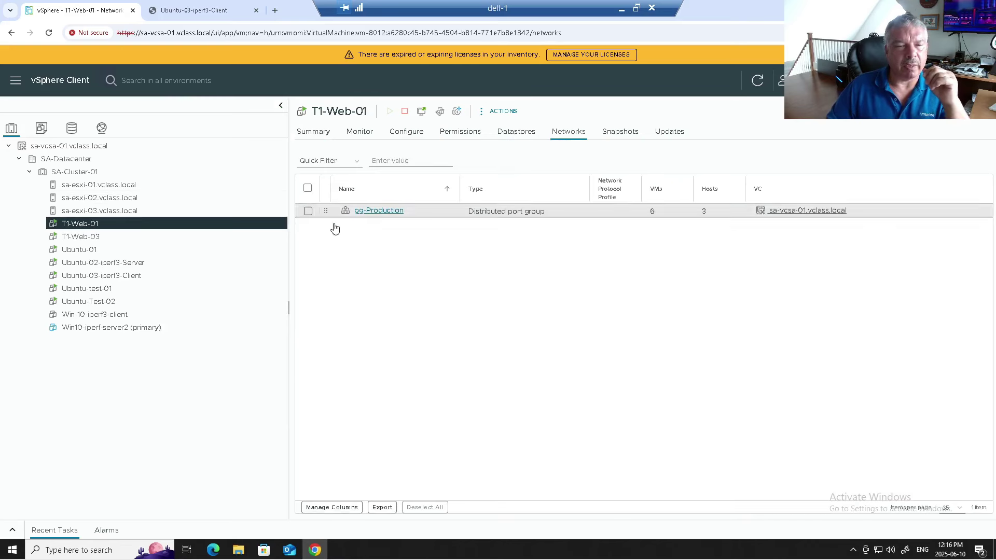
Step: Attempt a 2 Gbit/s reservation on T1-Web-03's network adapter and see the rejection in recent tasks
click(98, 239)
right_click(99, 244)
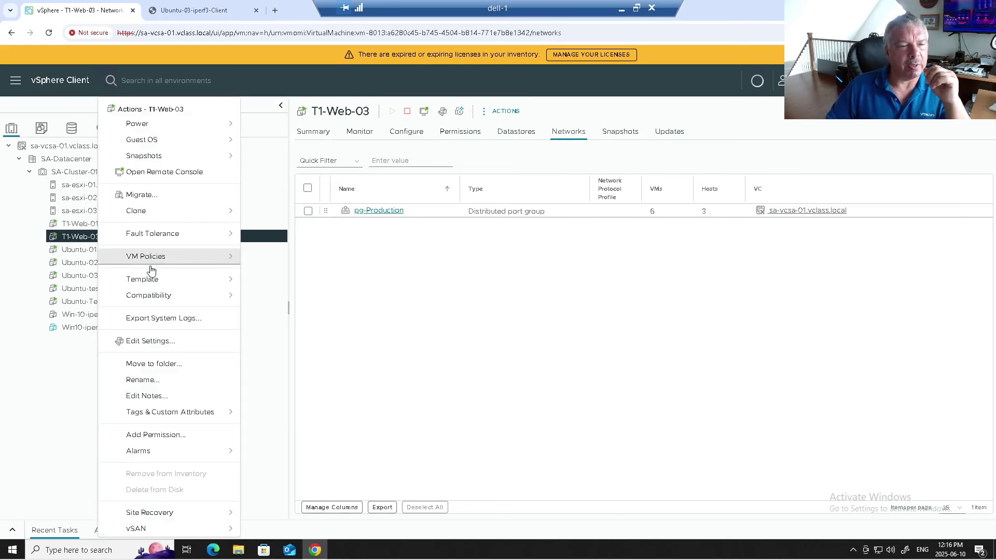
click(160, 344)
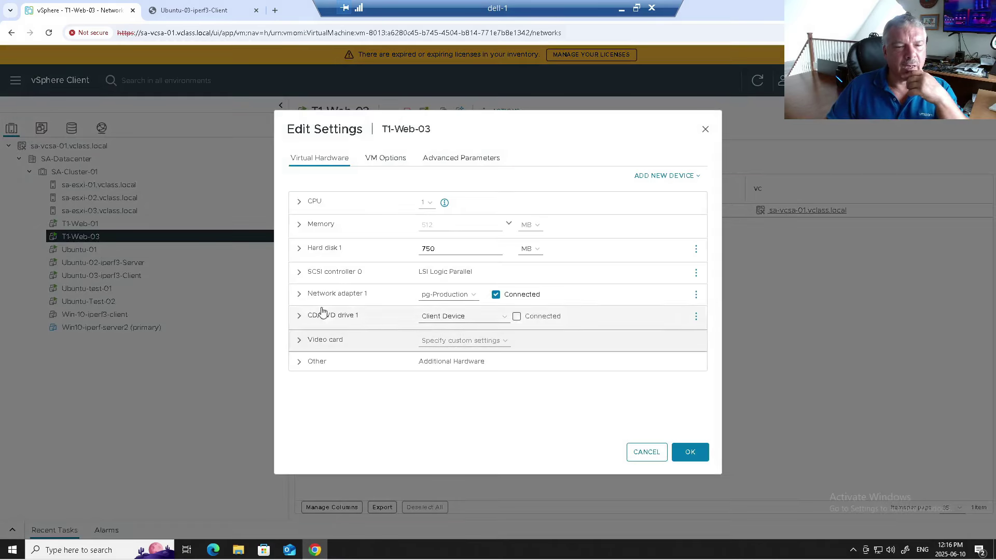
click(311, 296)
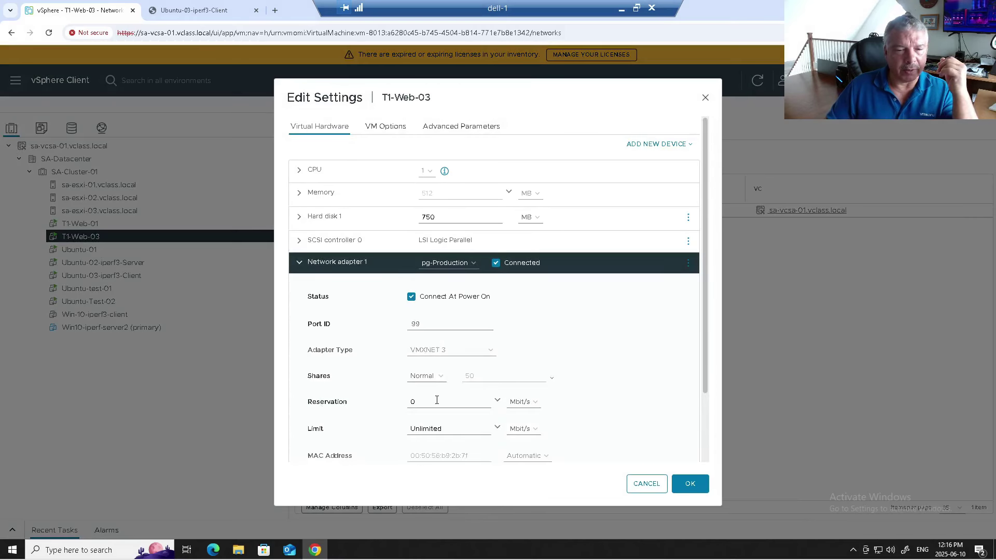
click(522, 402)
click(521, 423)
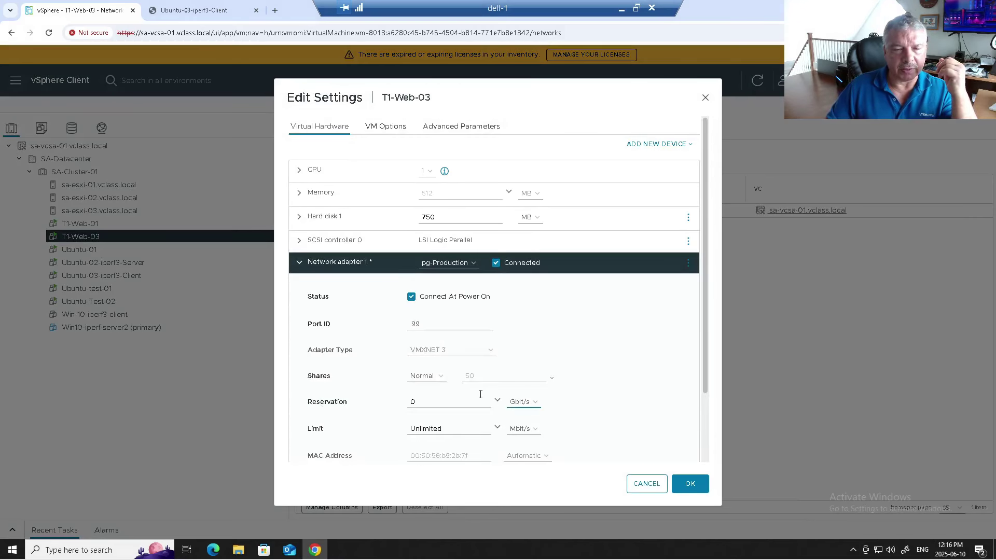
double_click(469, 406)
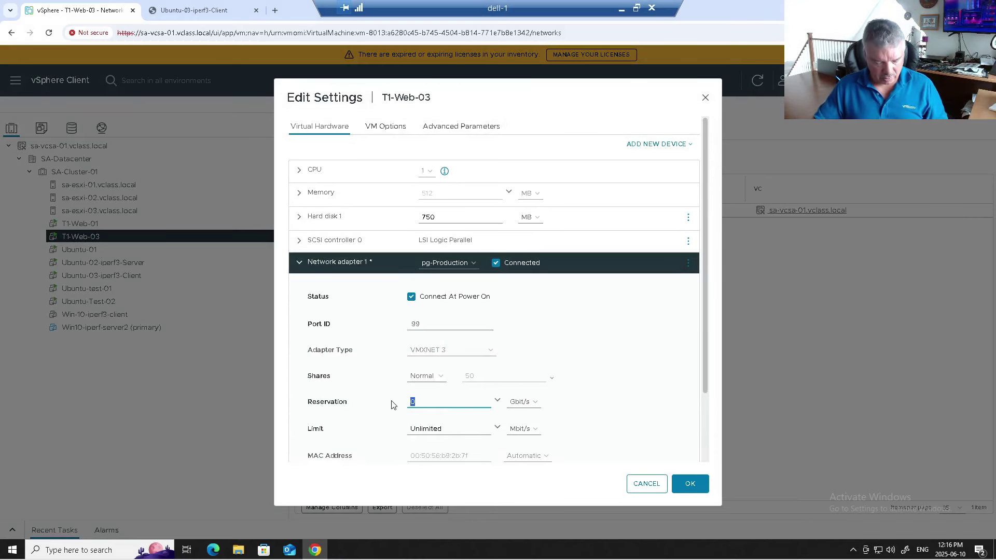
text(2)
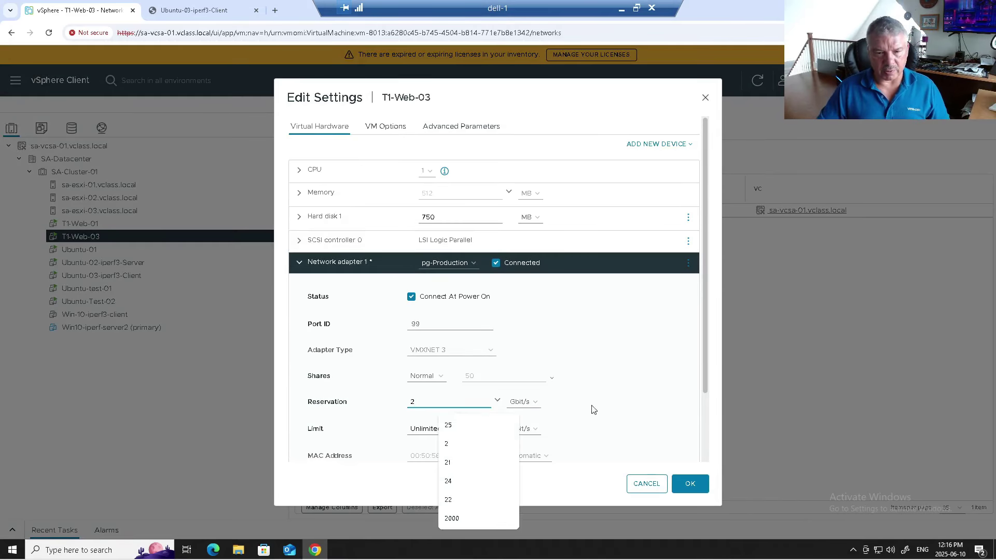
click(684, 483)
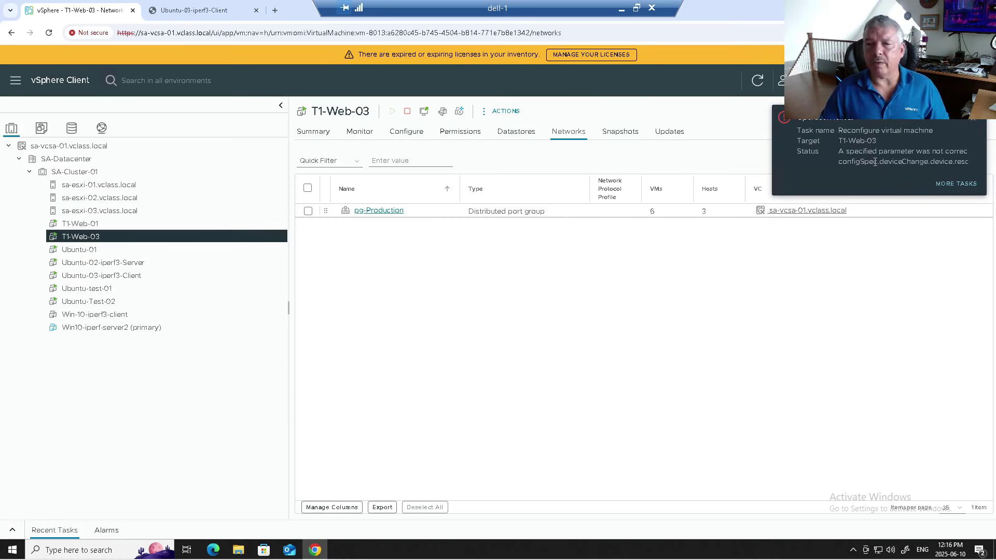
click(13, 533)
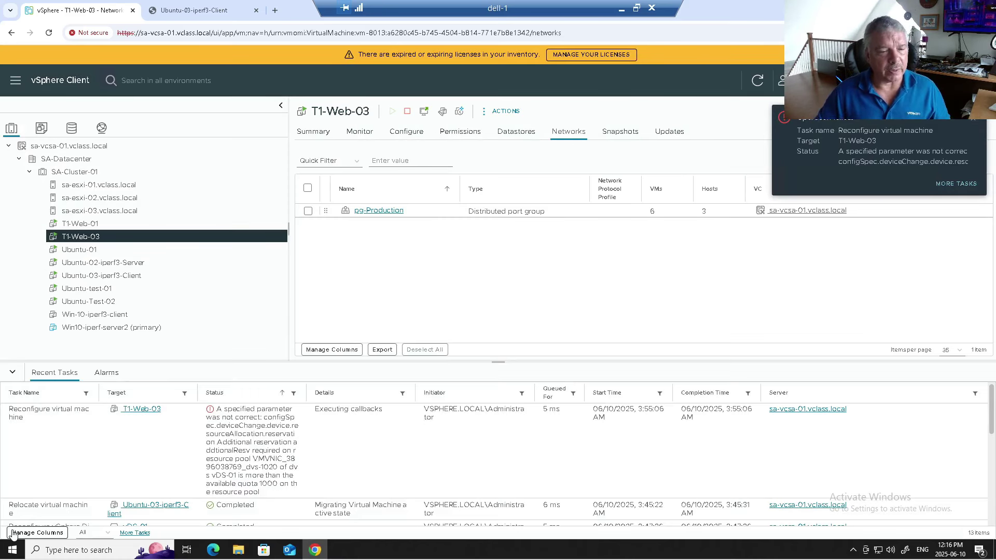
drag(234, 434, 303, 495)
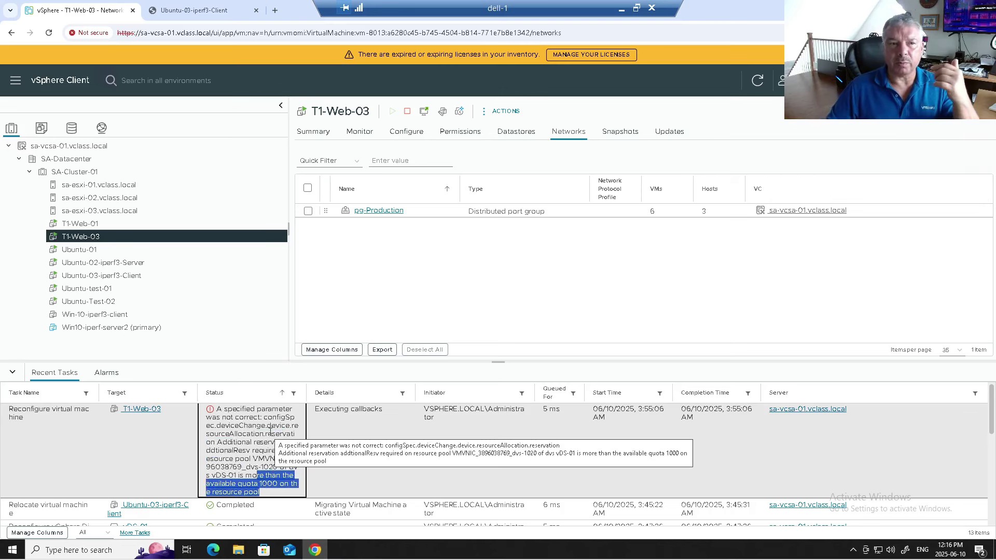
click(101, 129)
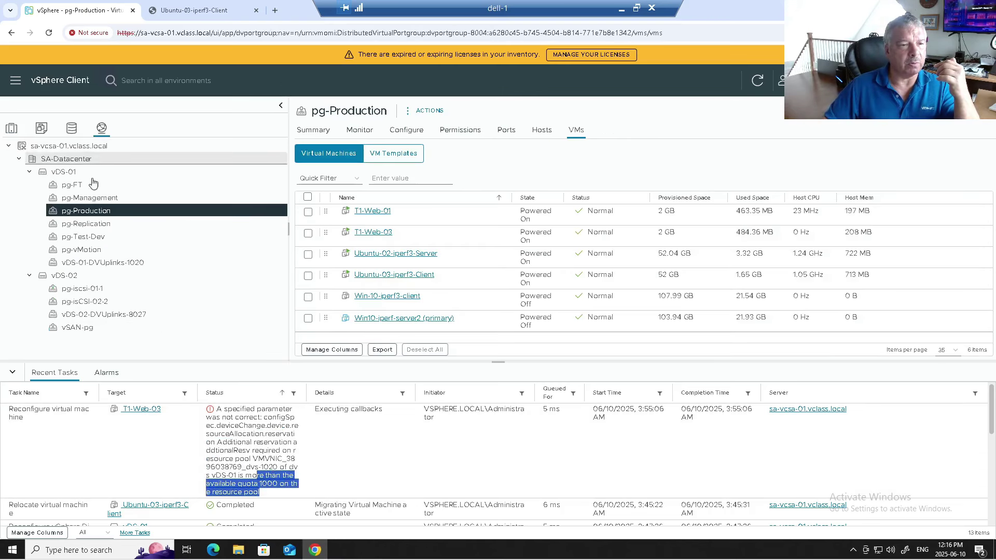
click(98, 171)
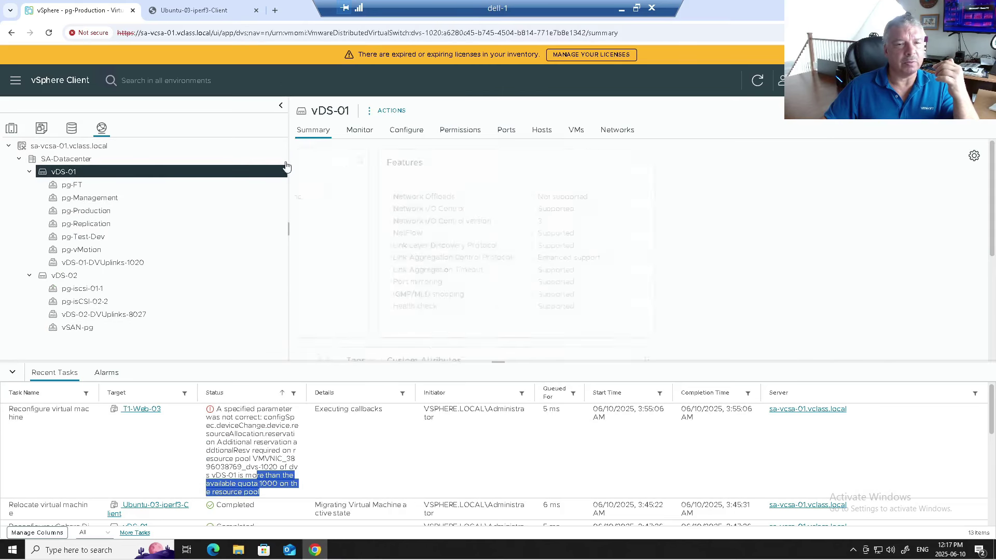
click(405, 131)
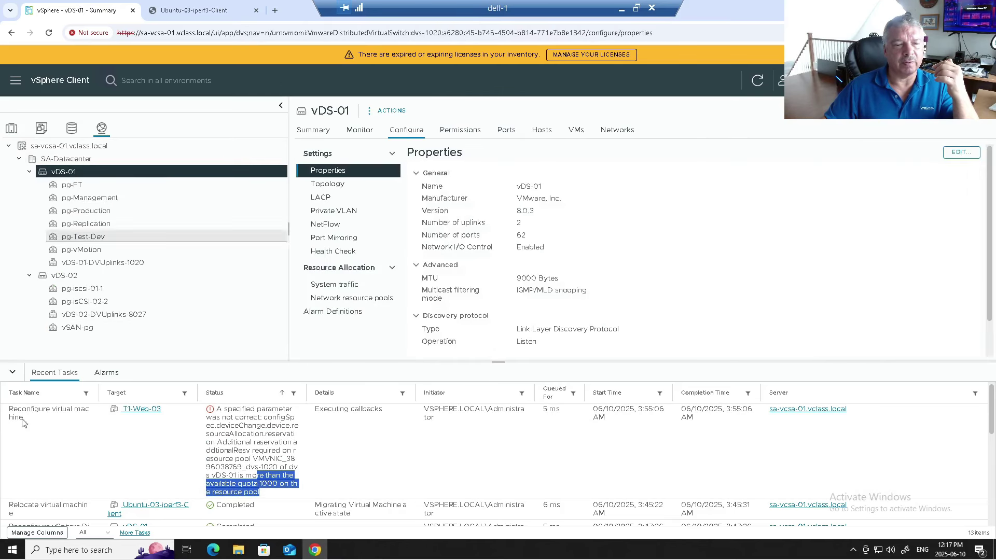
click(14, 372)
click(322, 298)
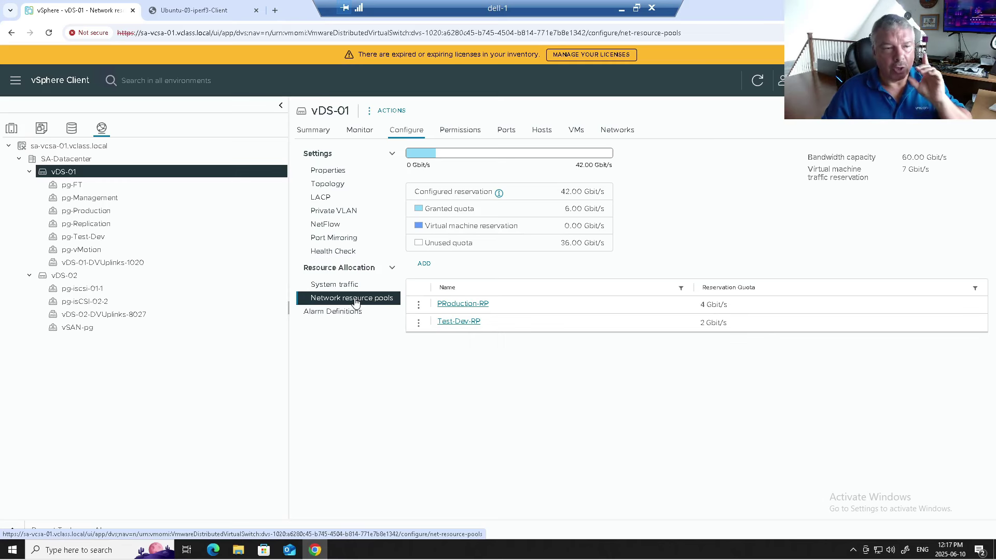
click(12, 128)
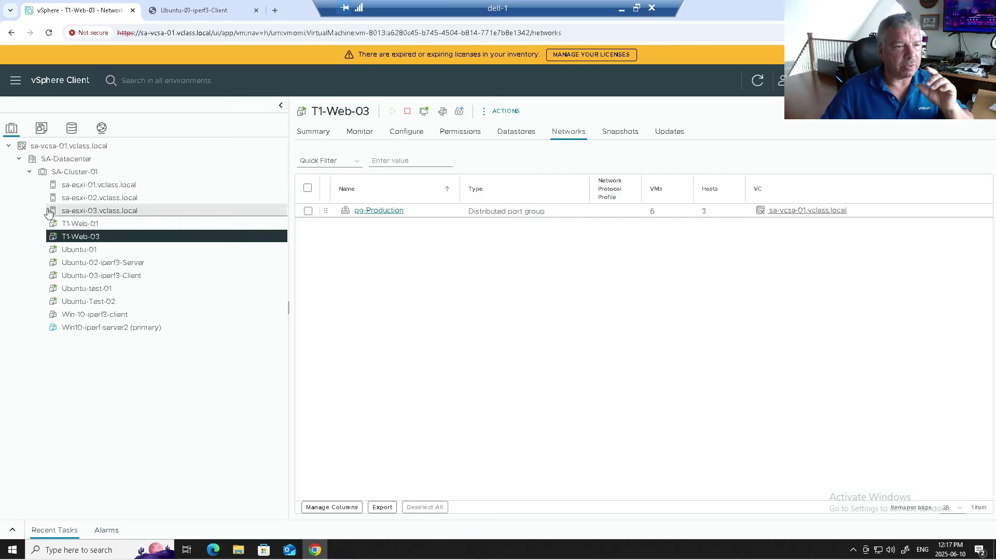
Step: Set T1-Web-03's Network adapter 1 reservation to 1 Gbit/s, then go to vDS-01 in Networking
right_click(73, 236)
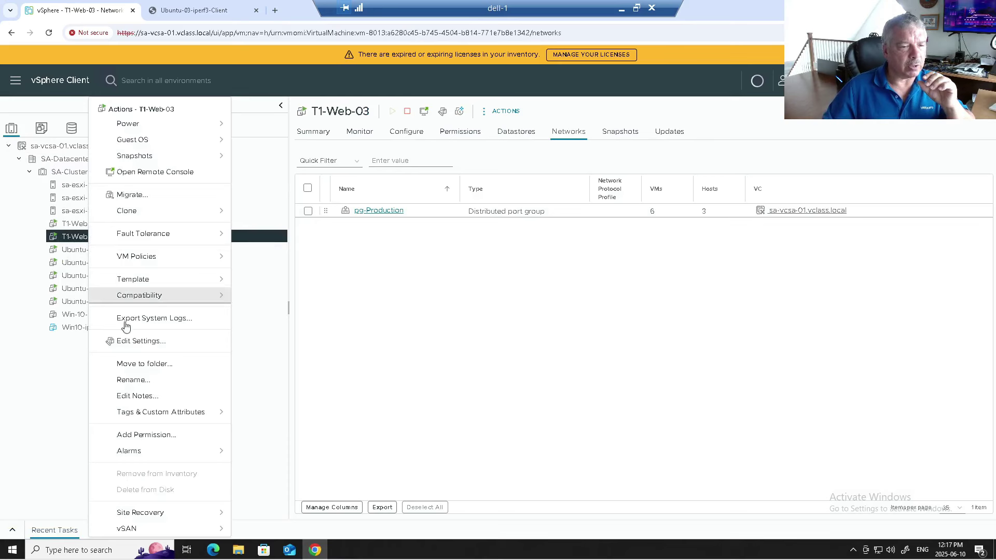
click(137, 342)
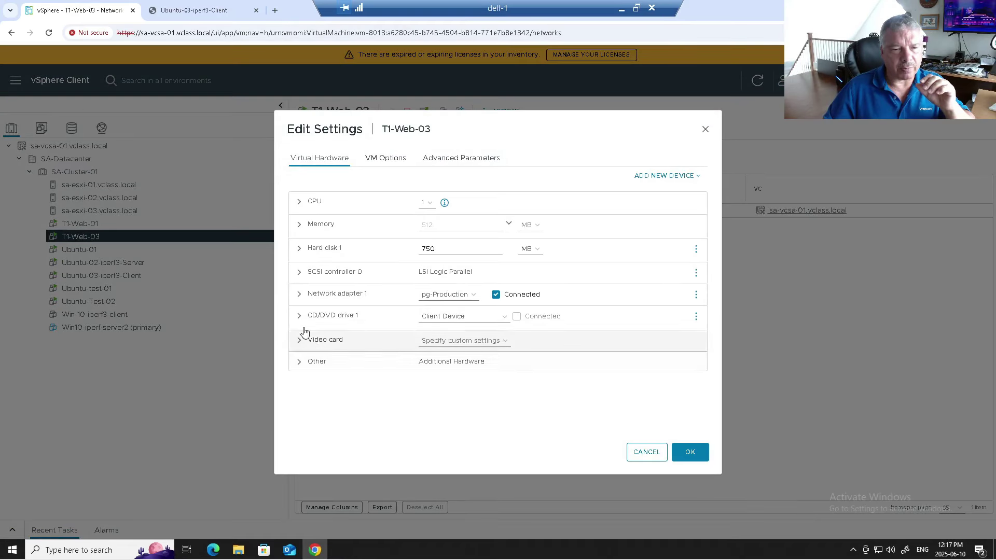
click(303, 295)
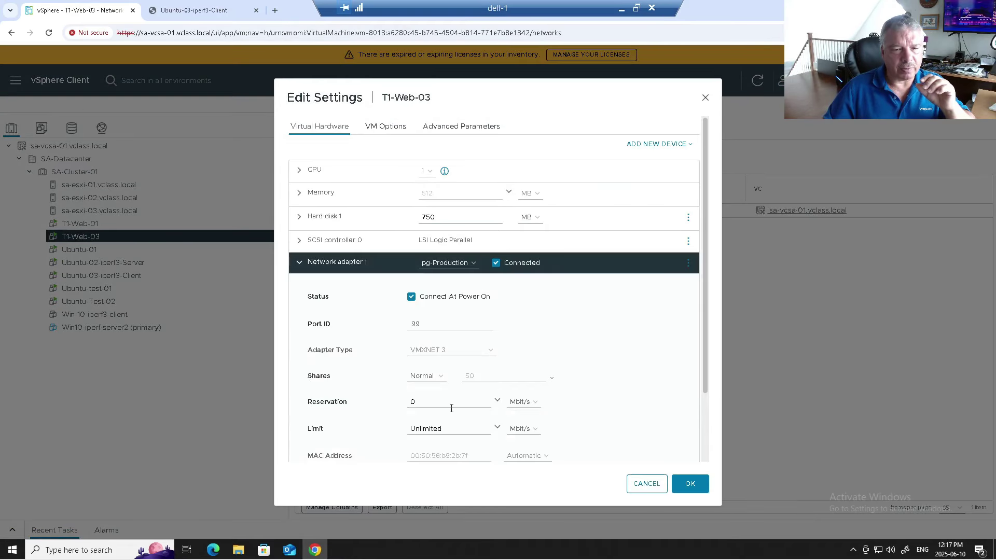
click(522, 402)
click(518, 426)
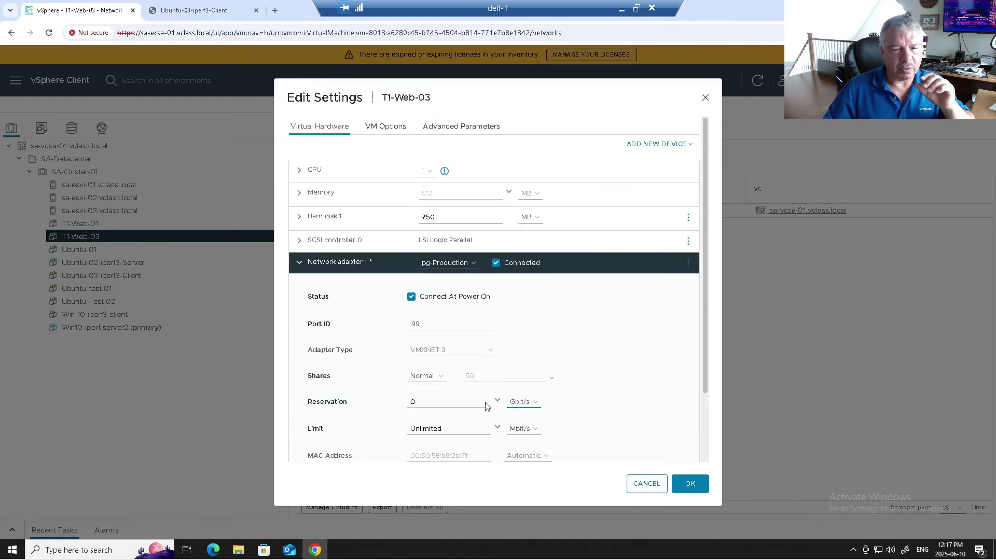
key(BackSpace)
text(1)
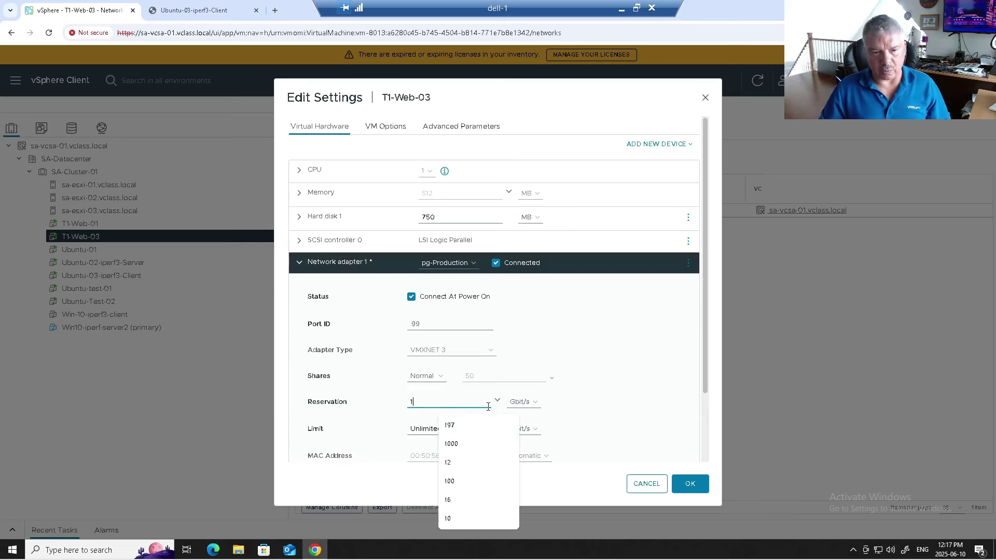
click(689, 485)
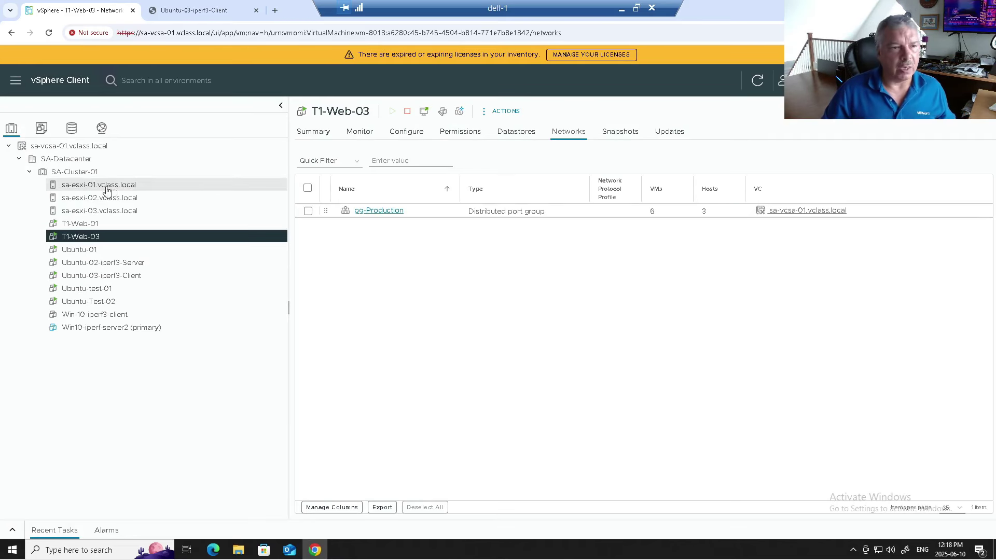
click(101, 127)
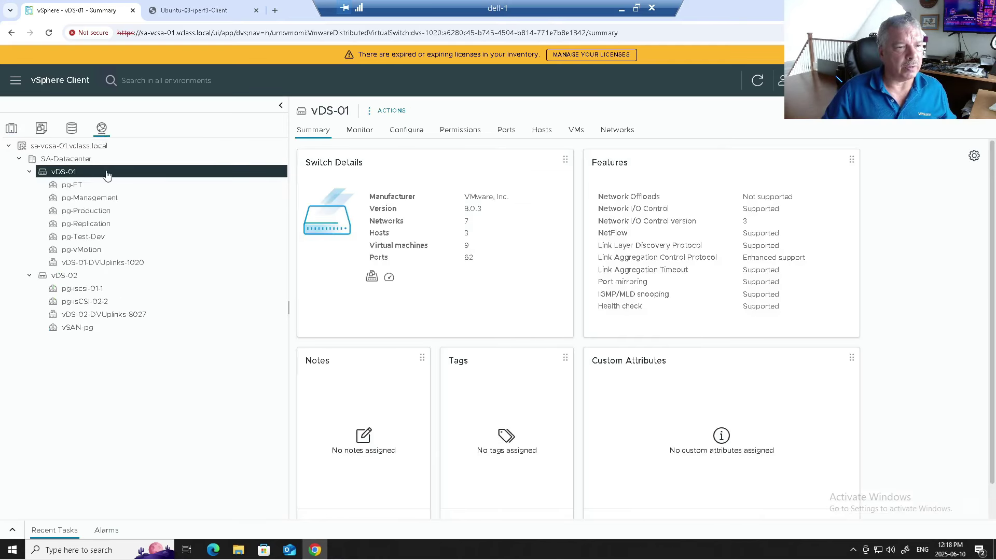
Step: Open vDS-01's Configure > Network resource pools page listing PRoduction-RP and Test-Dev-RP
click(407, 131)
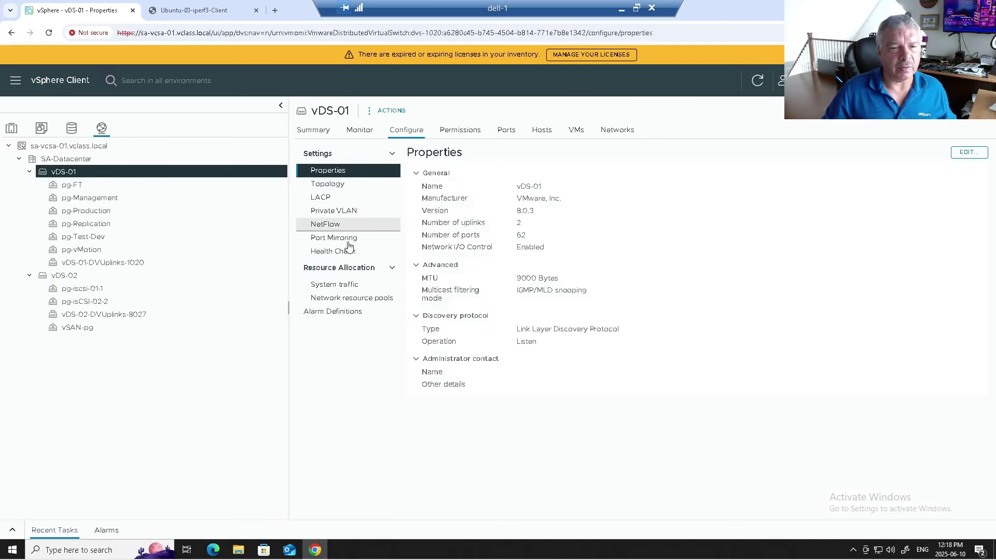
click(350, 298)
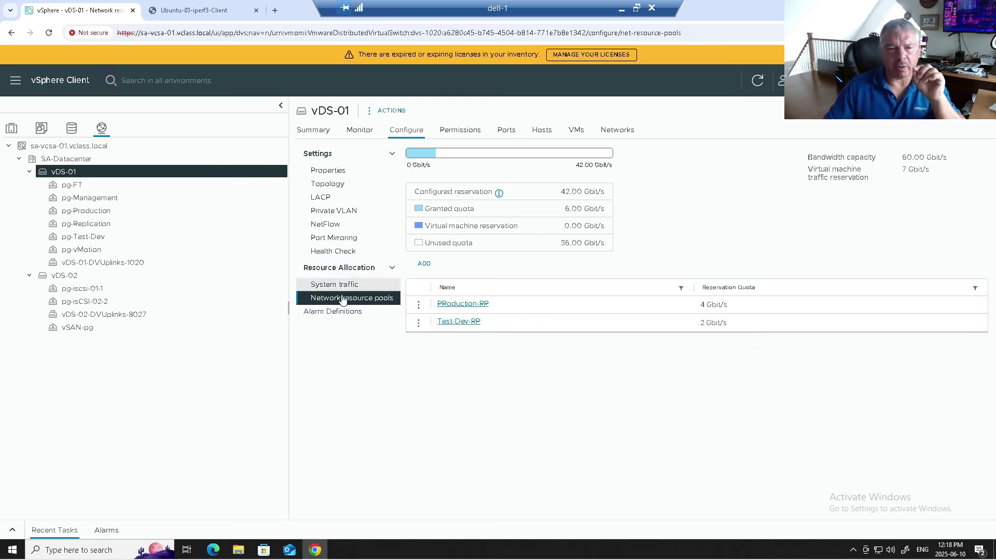
Step: Review PRoduction-RP's current reservation quota, closing its editor without changes
click(418, 305)
click(448, 301)
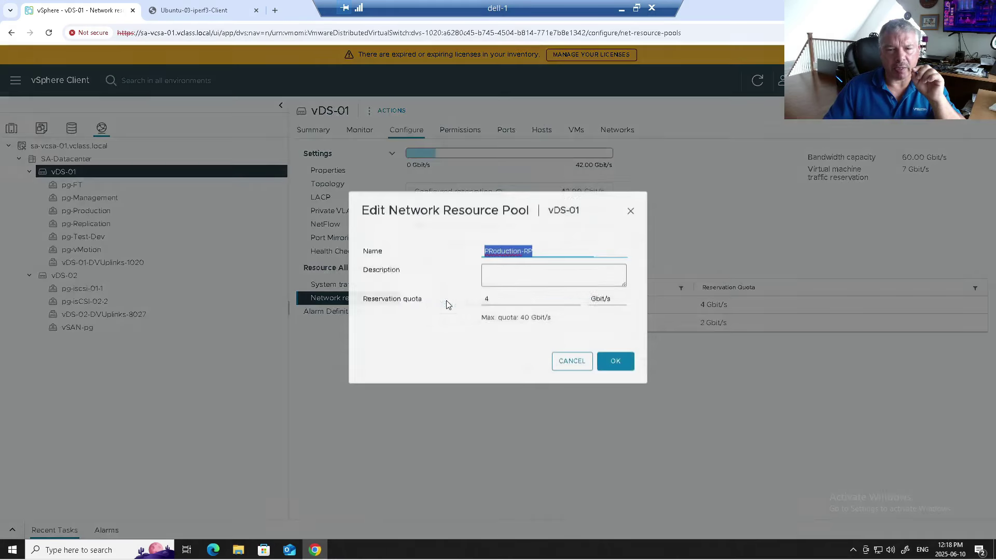
double_click(524, 306)
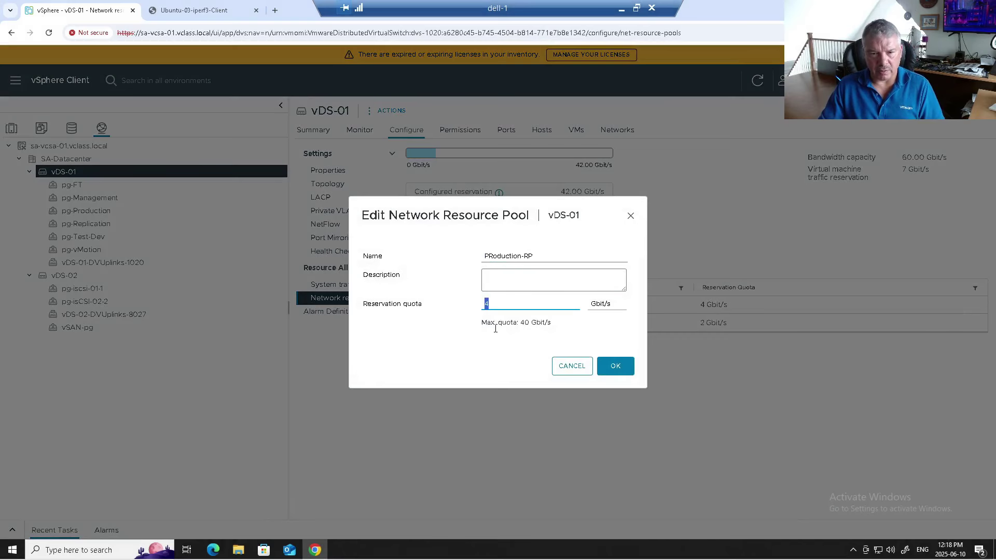
click(563, 367)
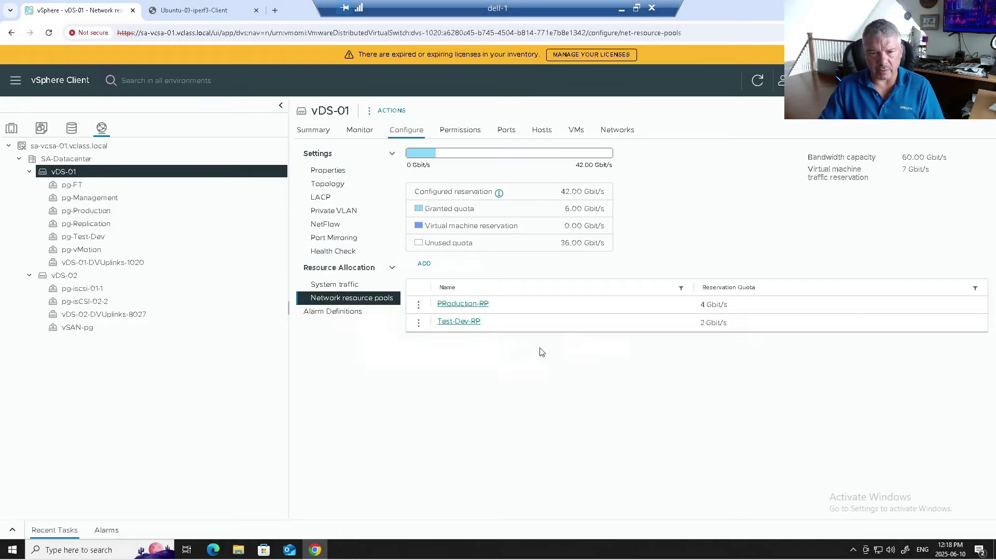
Step: Set Test-Dev-RP's reservation quota to 100 Mbit/s
click(418, 324)
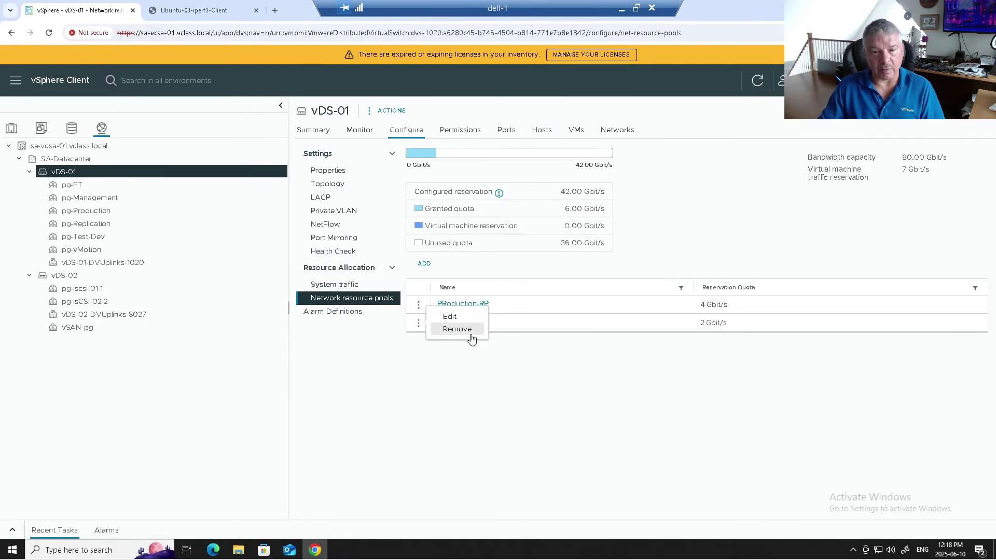
click(446, 318)
click(603, 305)
click(600, 317)
key(shift+Tab)
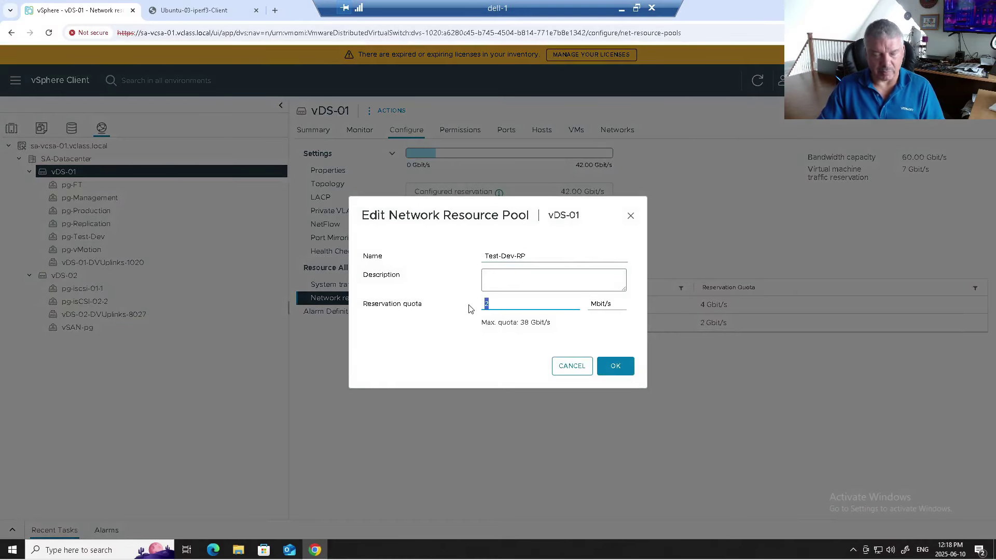
text(100)
click(616, 366)
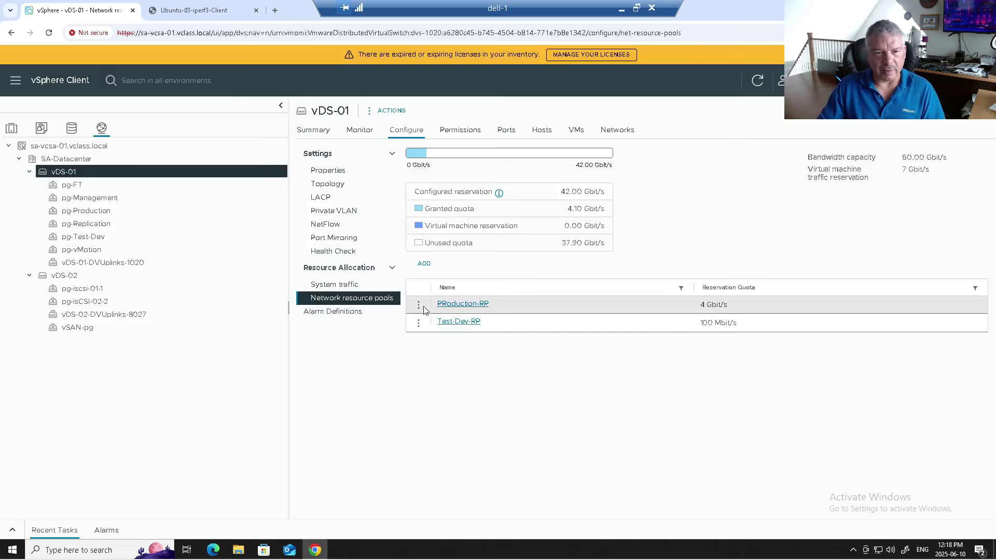
Step: Set PRoduction-RP's reservation quota to 6 Gbit/s and point out the virtual machine reservation figure
click(418, 307)
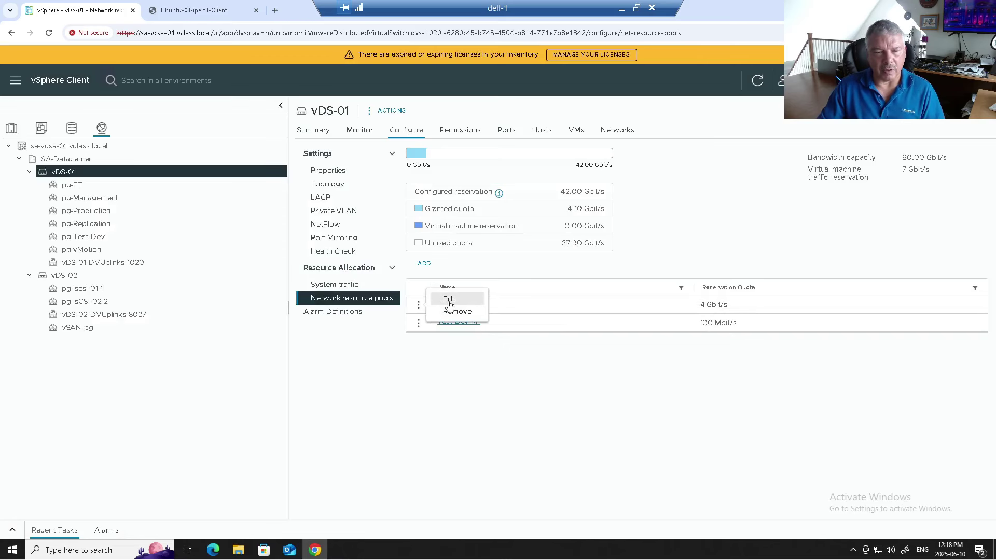
click(449, 300)
drag(497, 301, 471, 304)
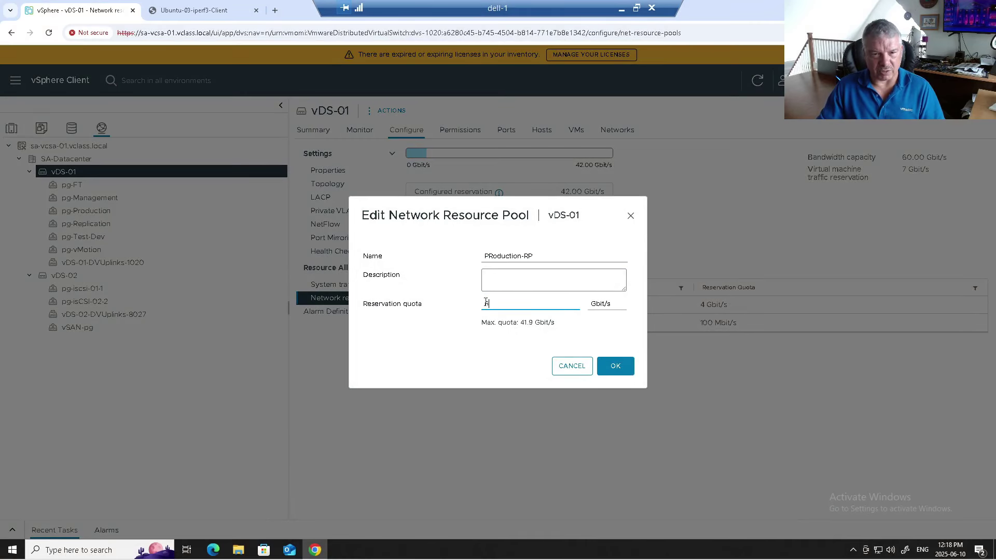
click(605, 364)
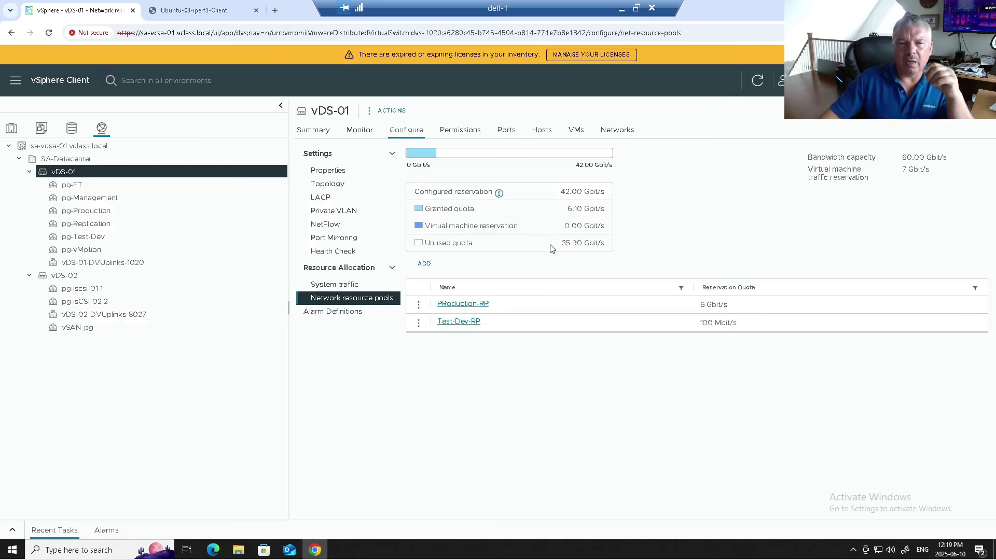
drag(564, 226, 582, 226)
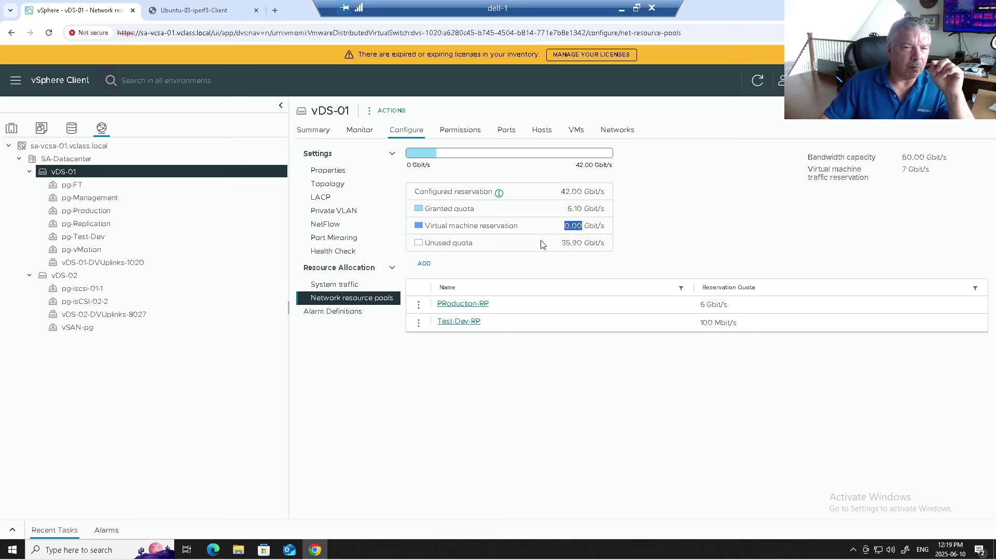
drag(426, 227, 512, 226)
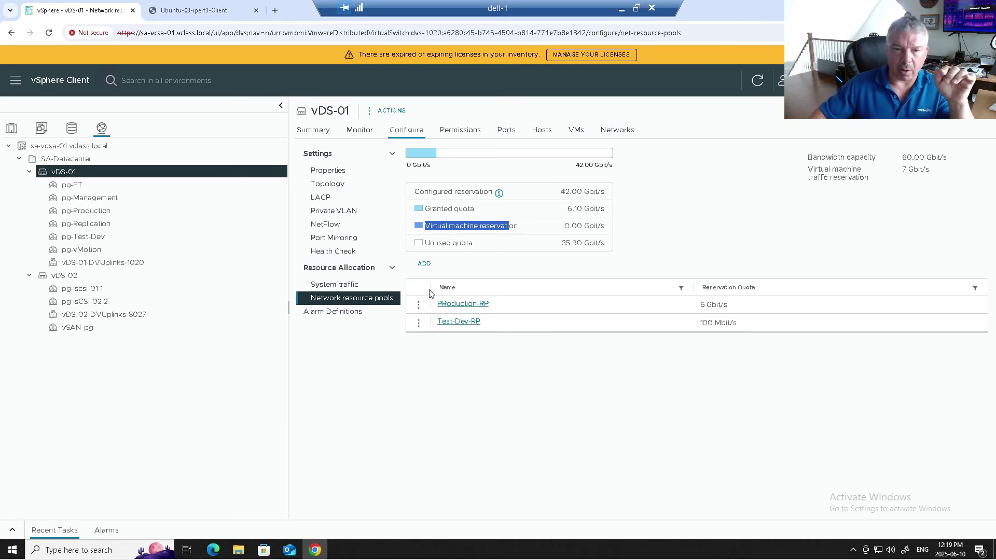
Step: Set Ubuntu-01's Network adapter 1 reservation to 1 Gbit/s from Hosts and Clusters
click(12, 128)
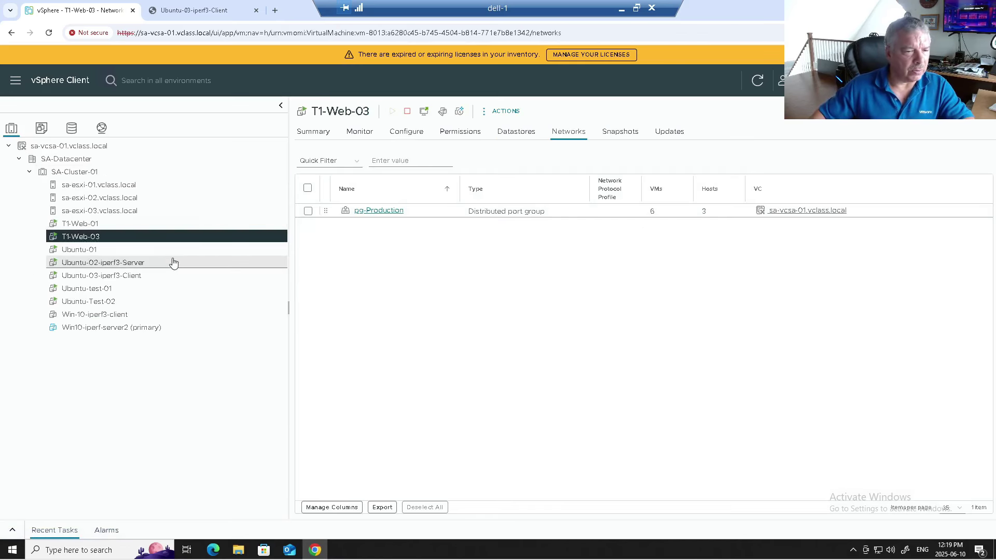
click(85, 250)
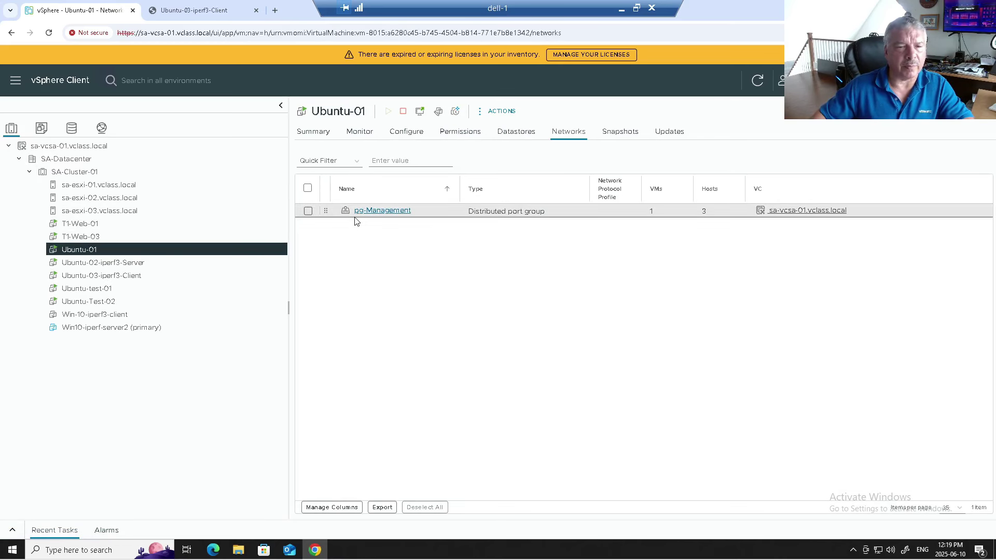
right_click(216, 254)
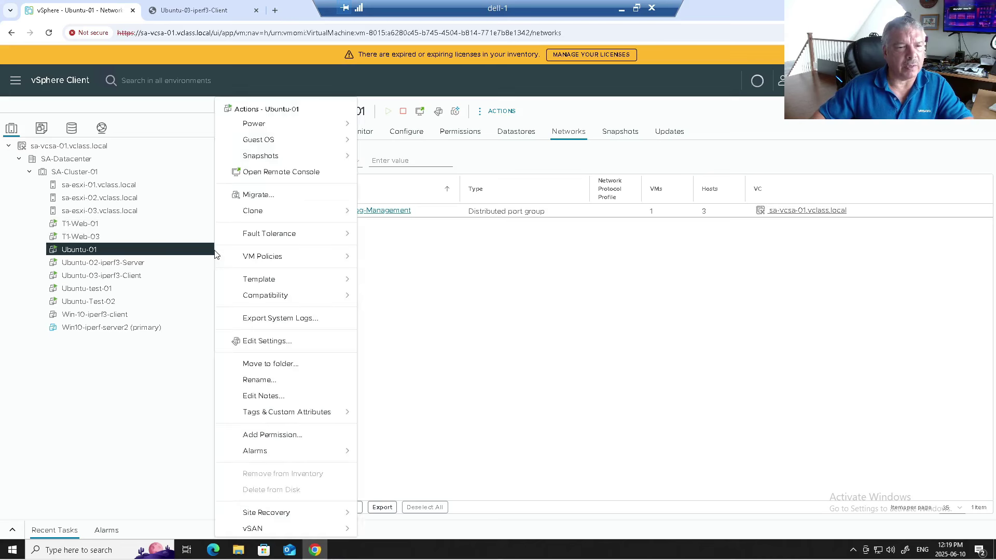
click(259, 345)
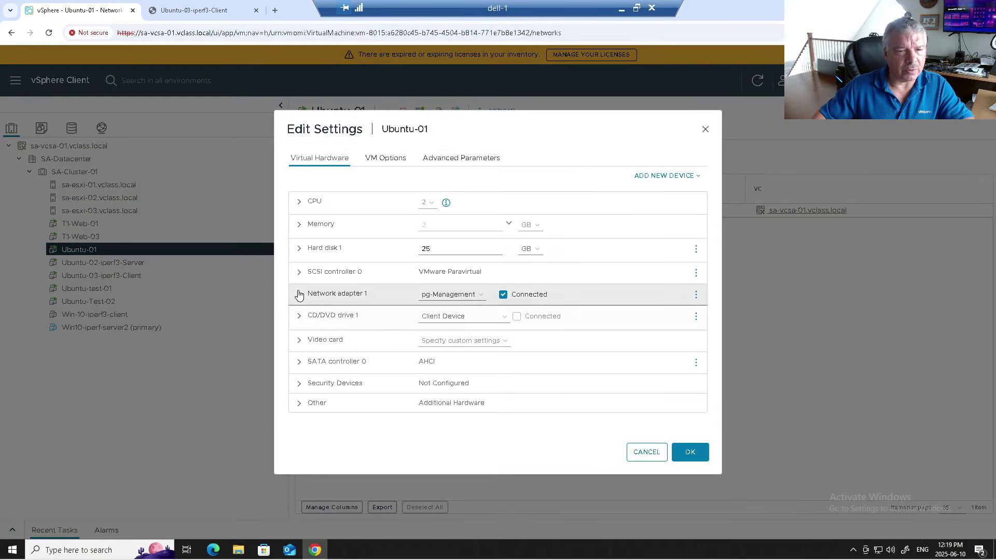
click(298, 295)
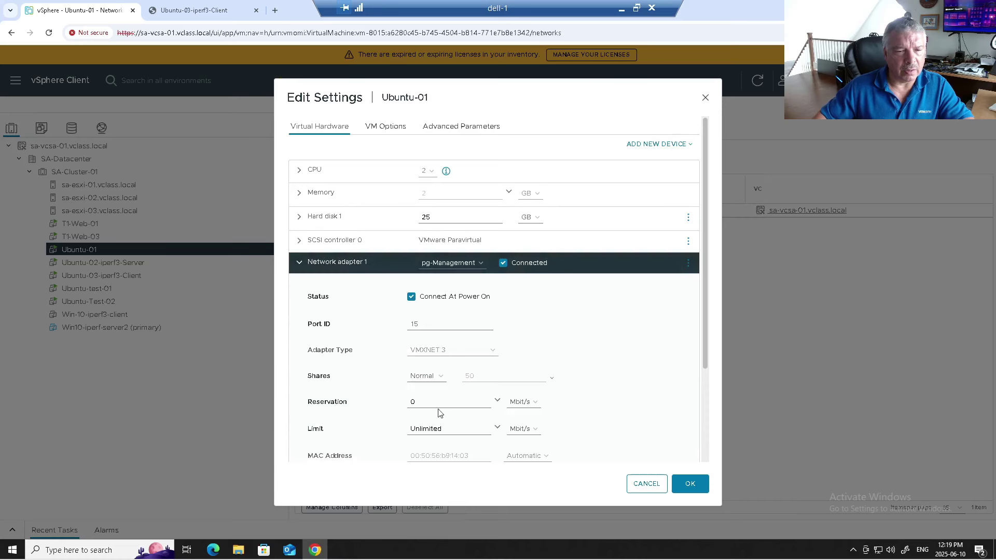
click(522, 402)
click(520, 427)
double_click(413, 402)
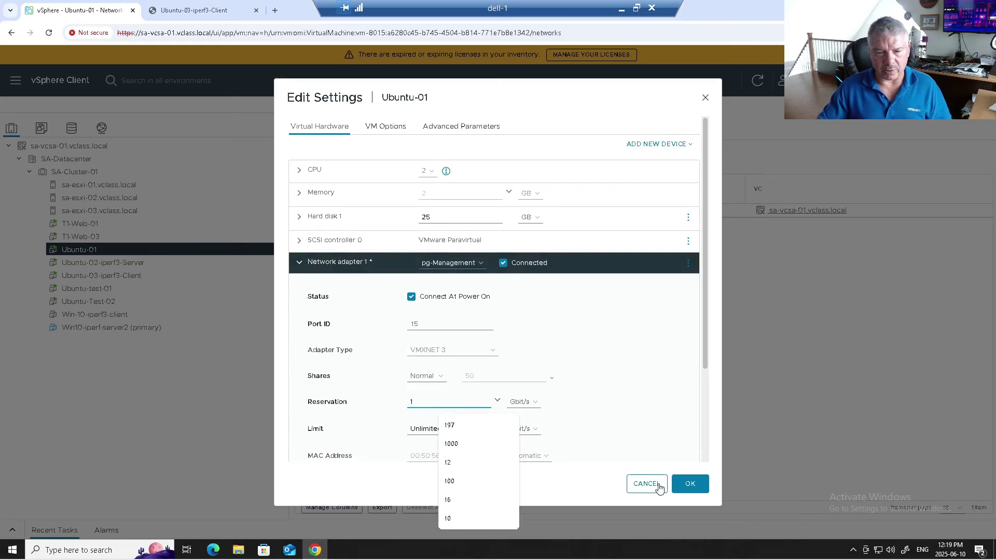
click(696, 488)
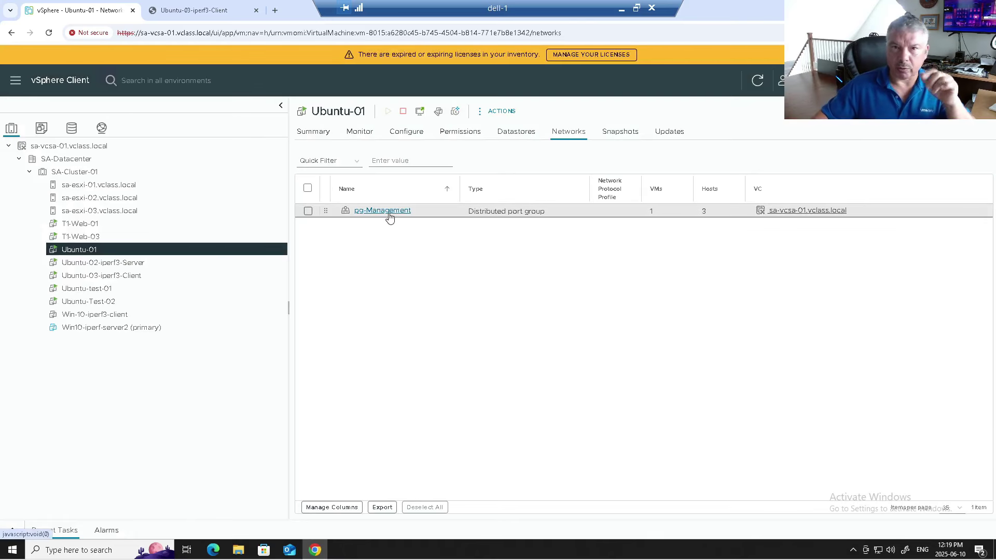
click(102, 127)
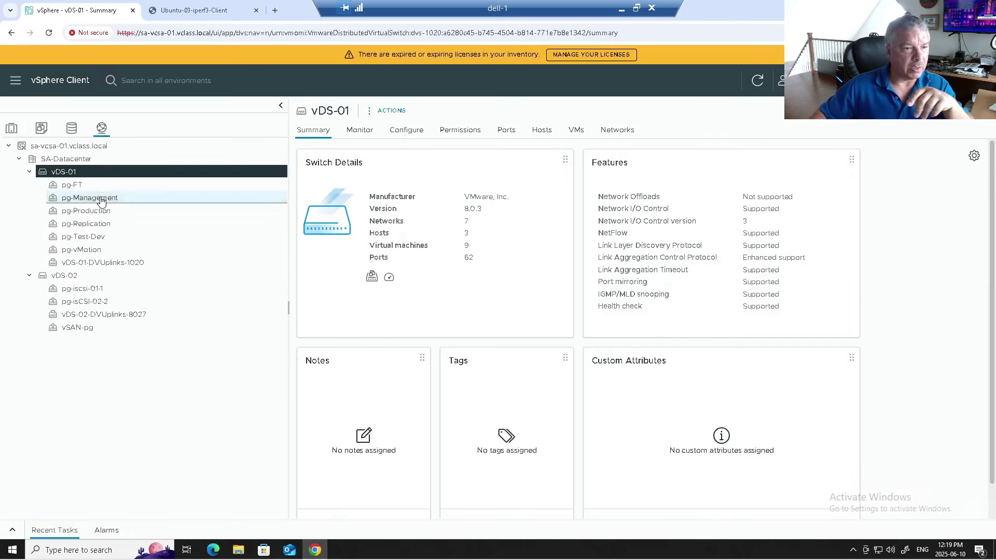
Step: Inspect the pg-Management port group's settings and close them without changes
click(99, 198)
right_click(99, 198)
click(152, 232)
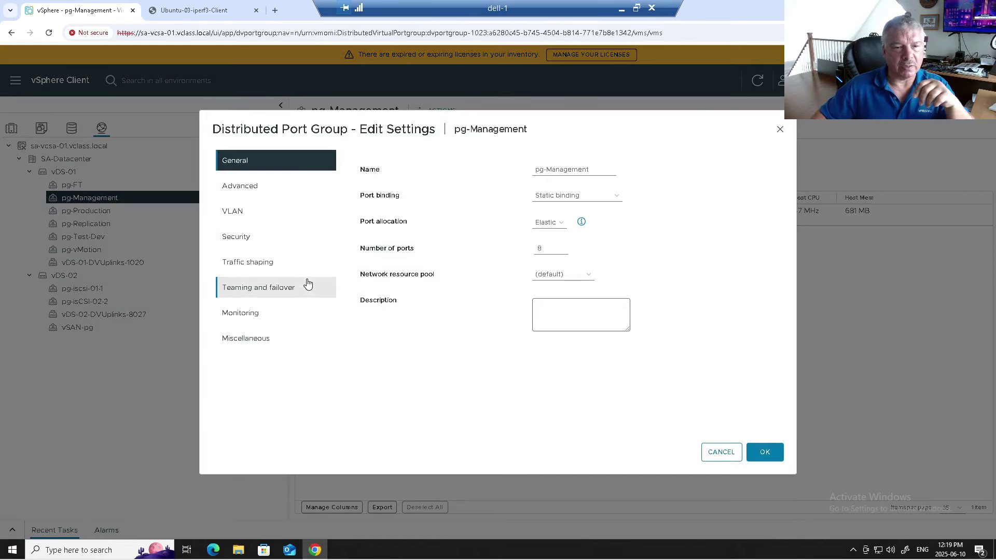
click(719, 458)
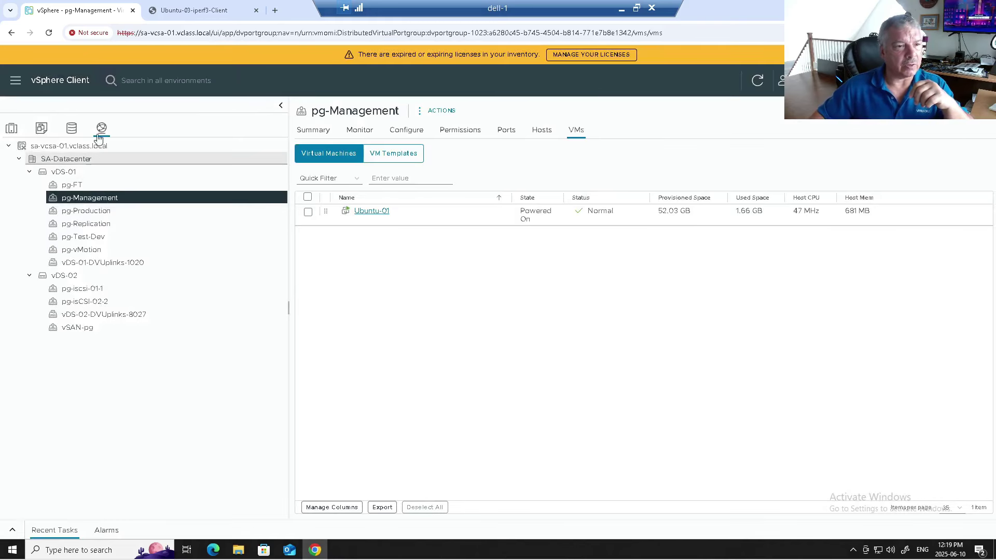
Step: Show vDS-01's network resource pools and highlight the 1.00 Gbit/s virtual machine reservation
click(65, 172)
click(406, 130)
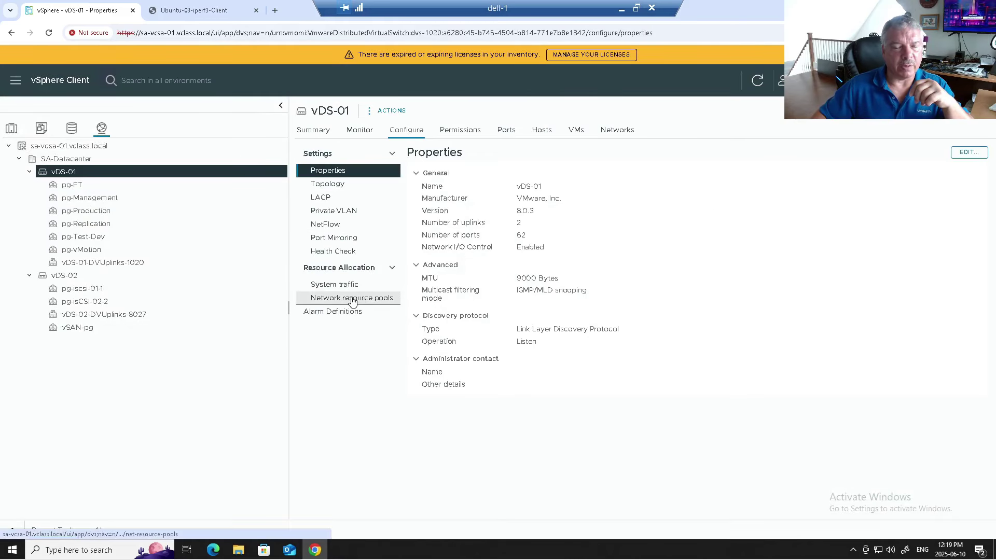
click(353, 300)
drag(567, 228, 600, 228)
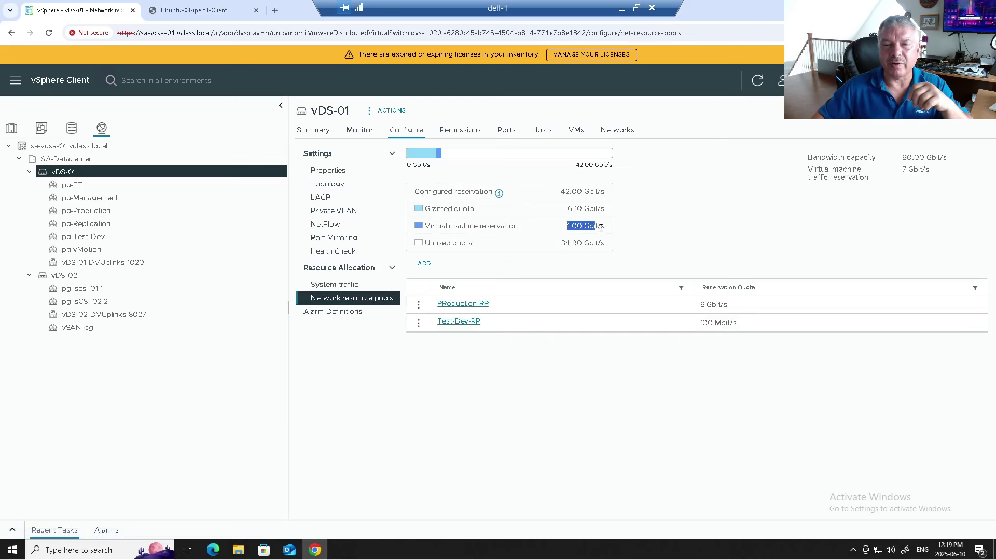
drag(528, 229, 419, 230)
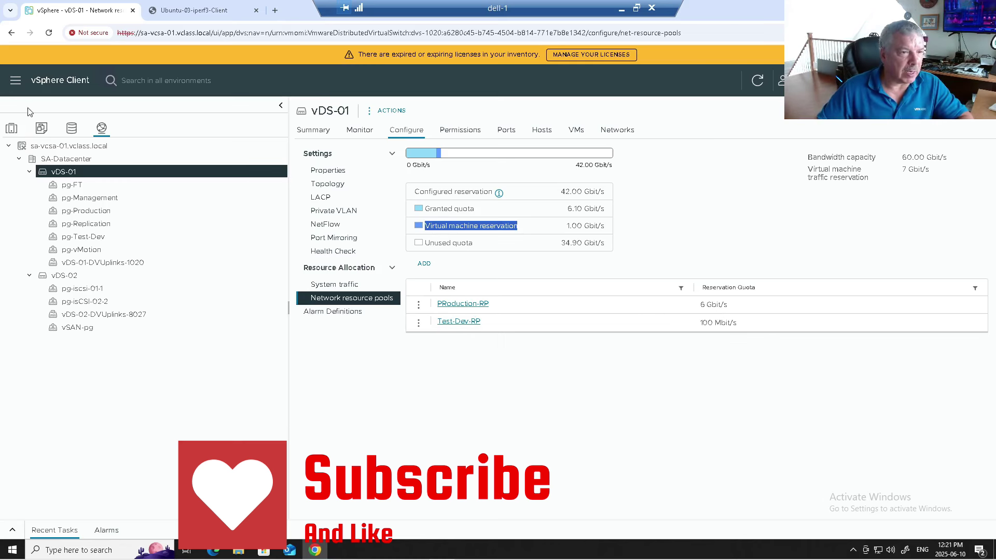
click(10, 129)
Step: Check T1-Web-01's 3 Gbit/s Network adapter 1 reservation, closing its settings without saving
click(78, 223)
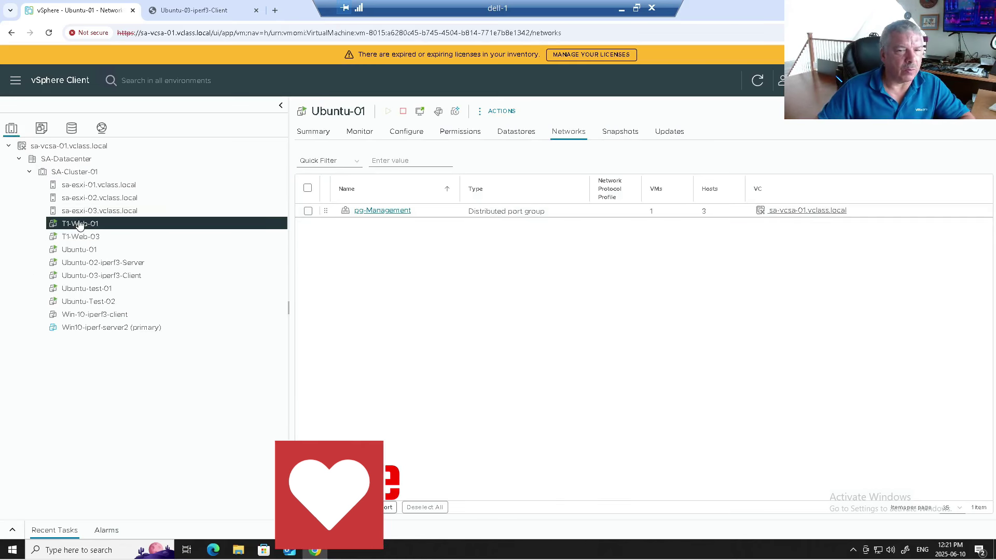
click(111, 238)
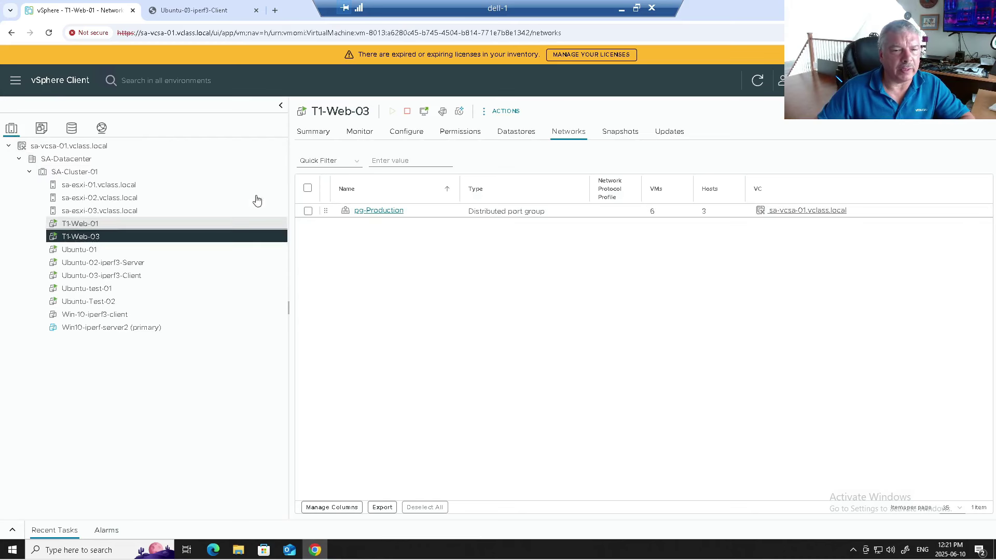
click(95, 225)
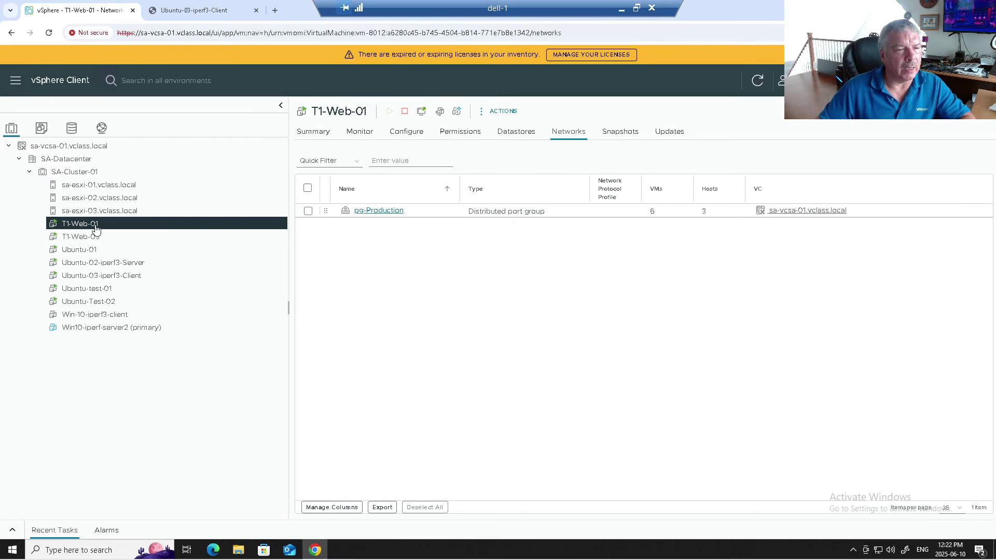
click(101, 240)
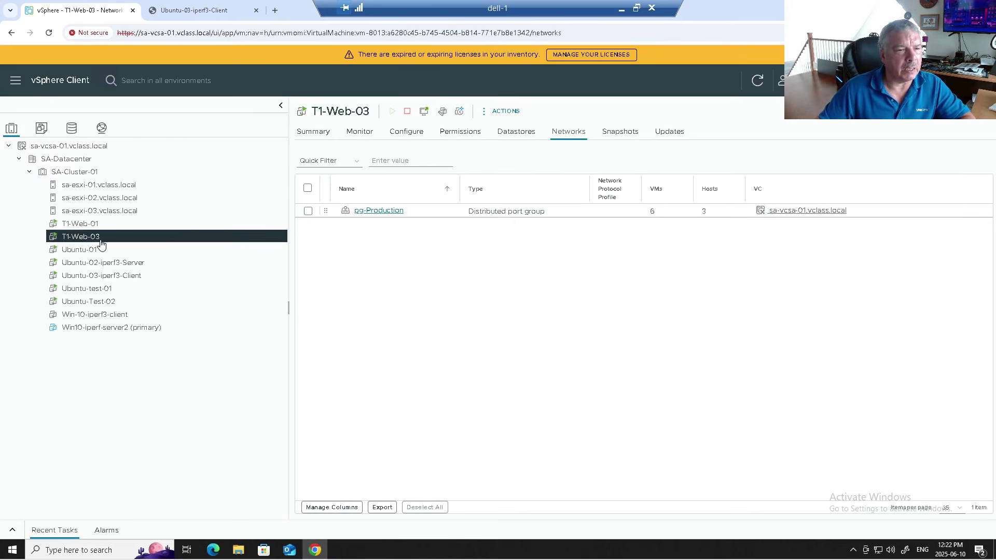
right_click(103, 242)
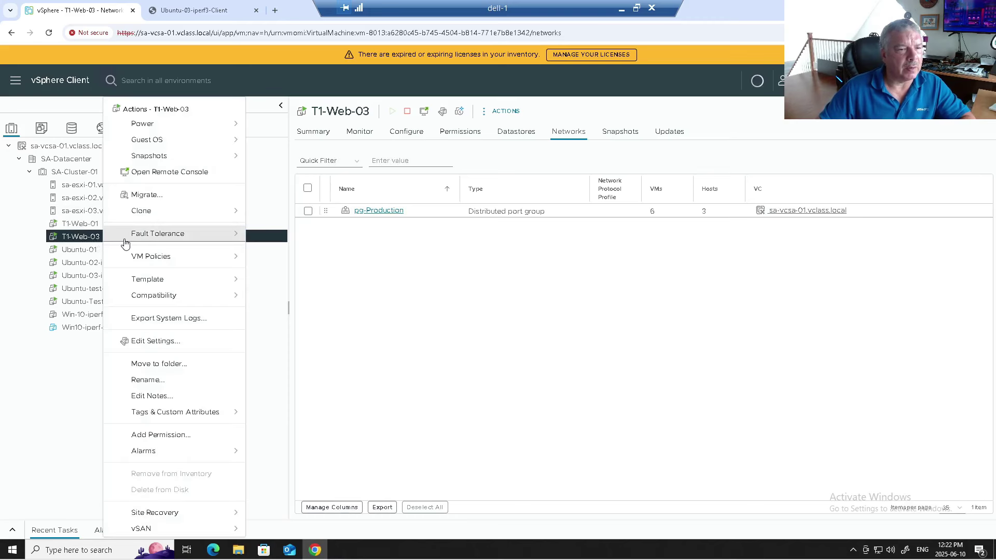
click(86, 229)
right_click(85, 229)
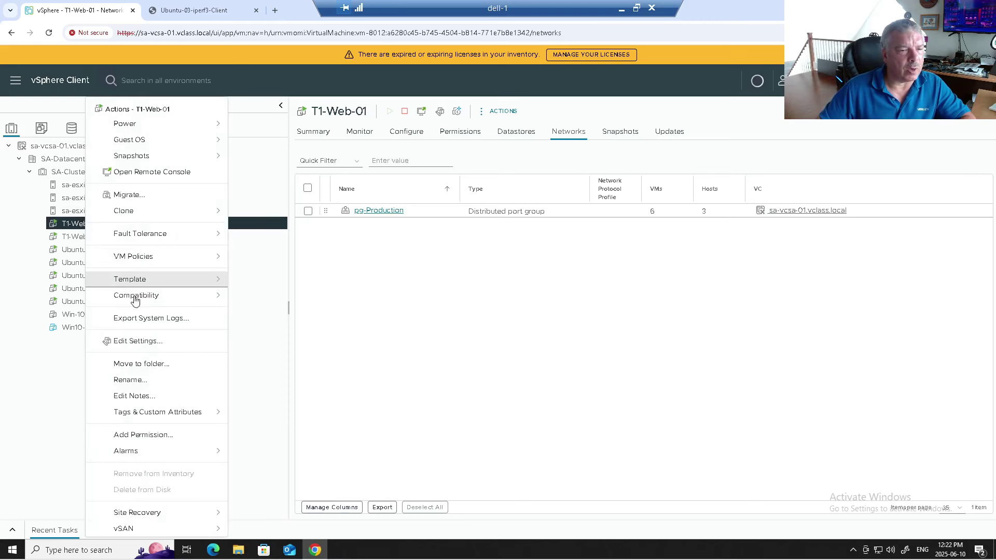
click(148, 345)
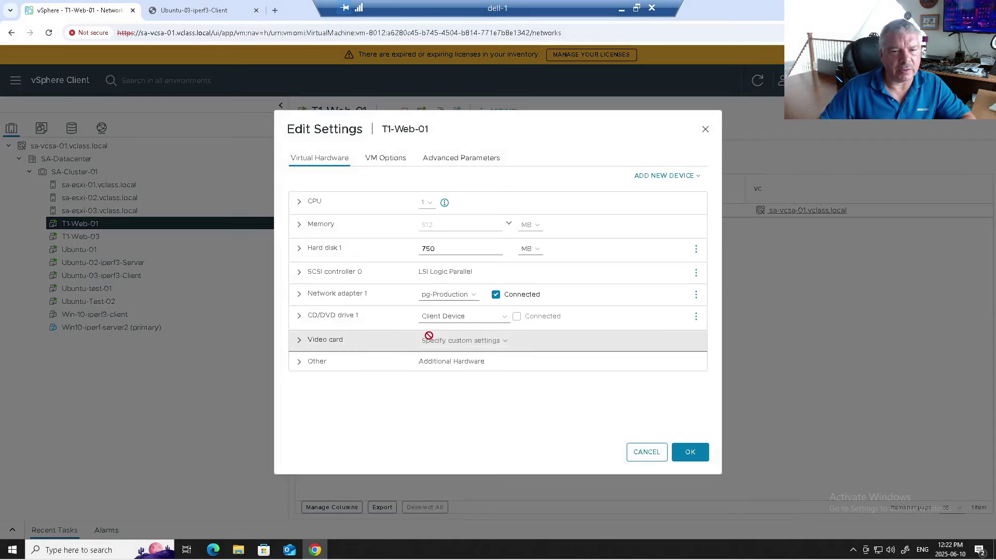
click(300, 294)
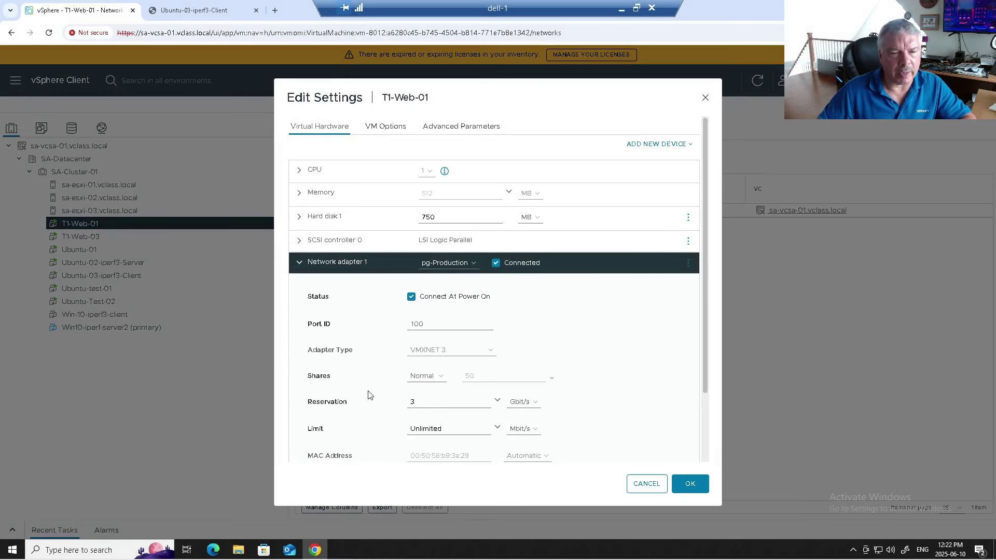
click(647, 483)
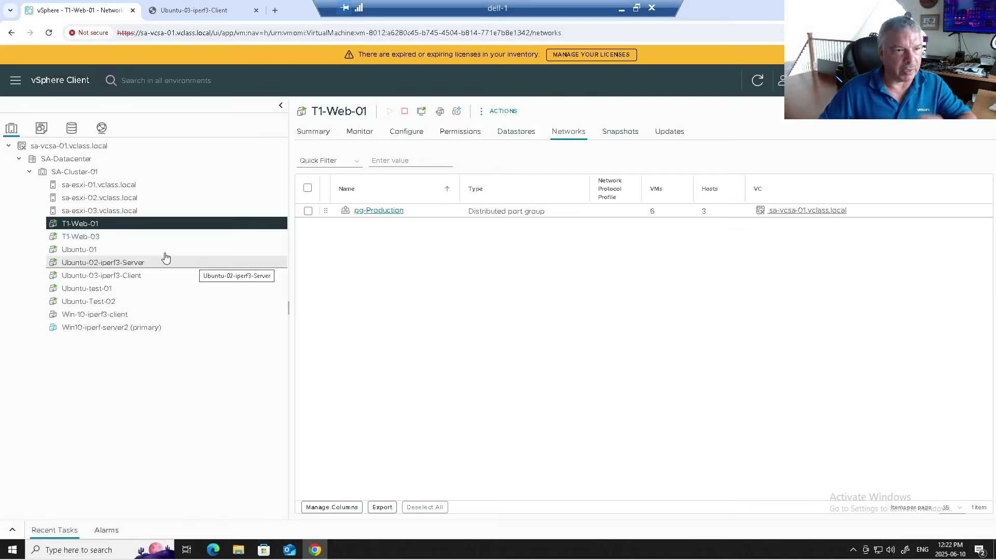
Step: Power off T1-Web-03, confirming the prompt
click(81, 237)
right_click(87, 237)
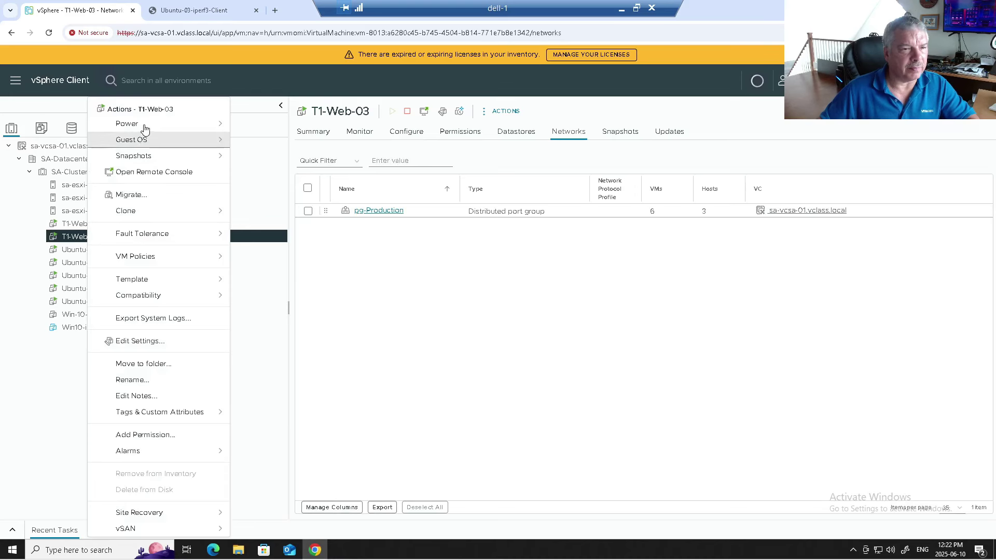
mouse_move(145, 124)
click(270, 145)
click(613, 320)
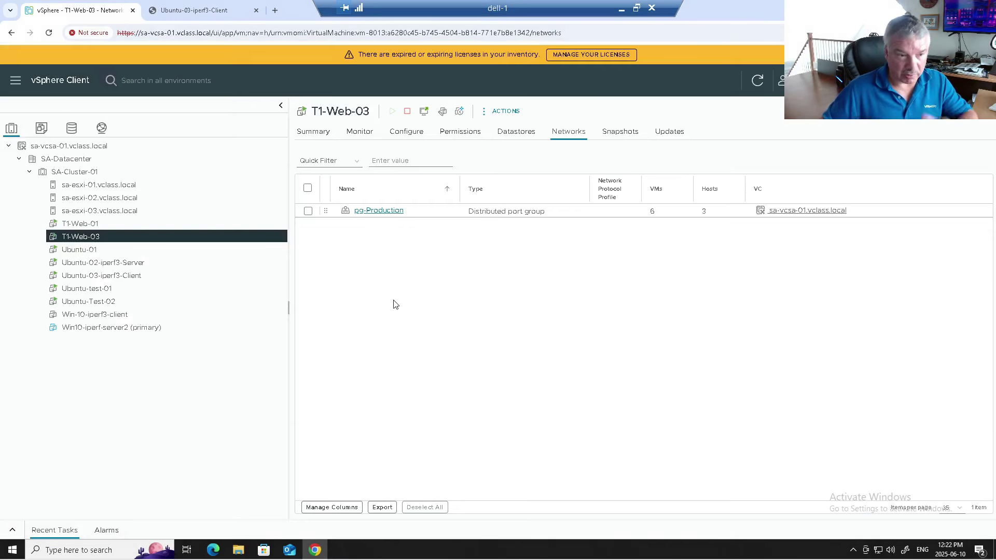
Step: Raise T1-Web-03's adapter reservation to 5 Gbit/s and check Recent Tasks for the quota error
right_click(117, 238)
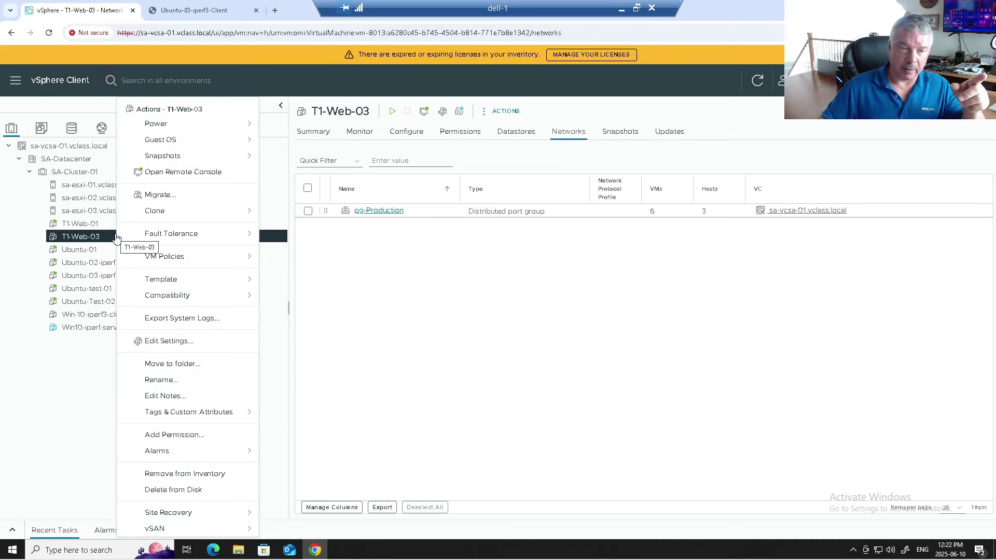
click(176, 342)
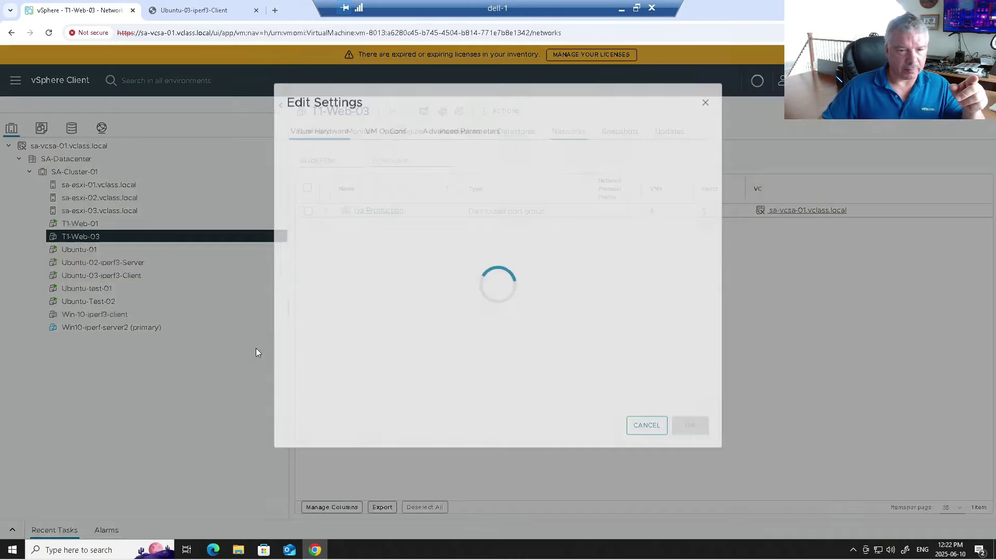
click(306, 293)
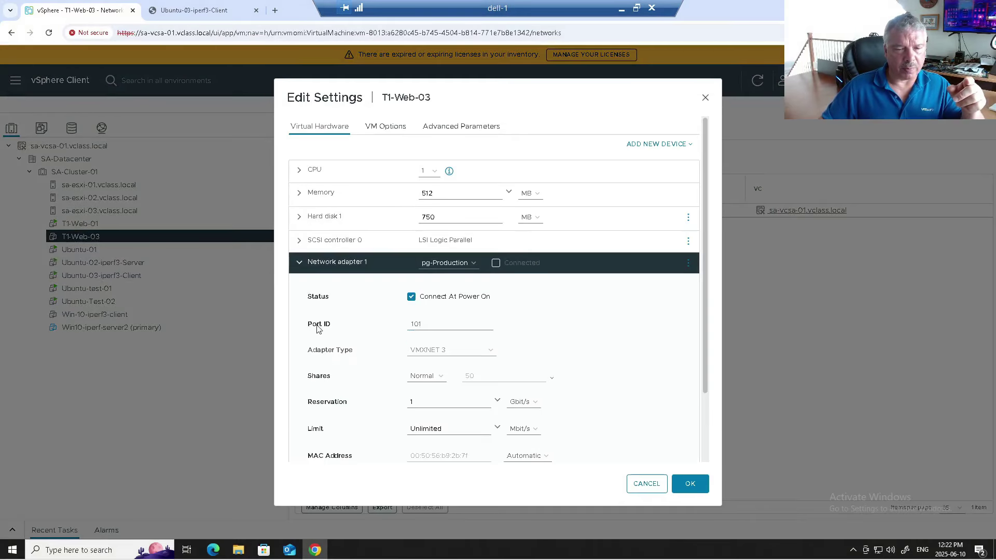
click(411, 402)
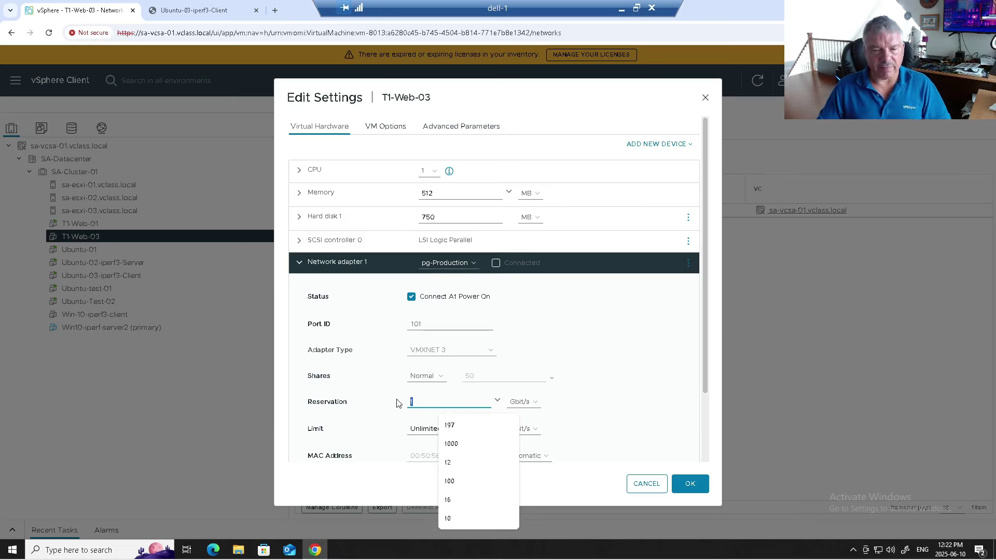
text(5)
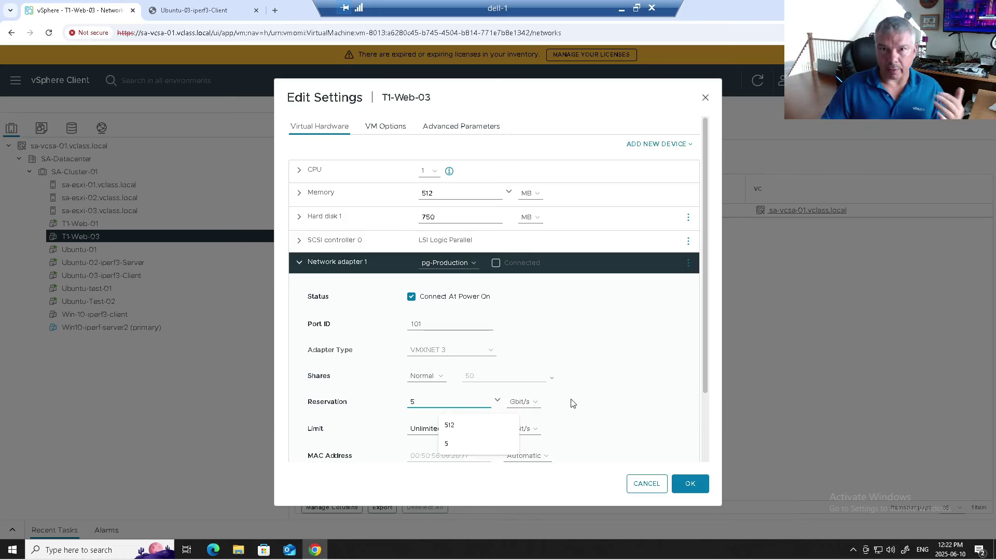
click(689, 483)
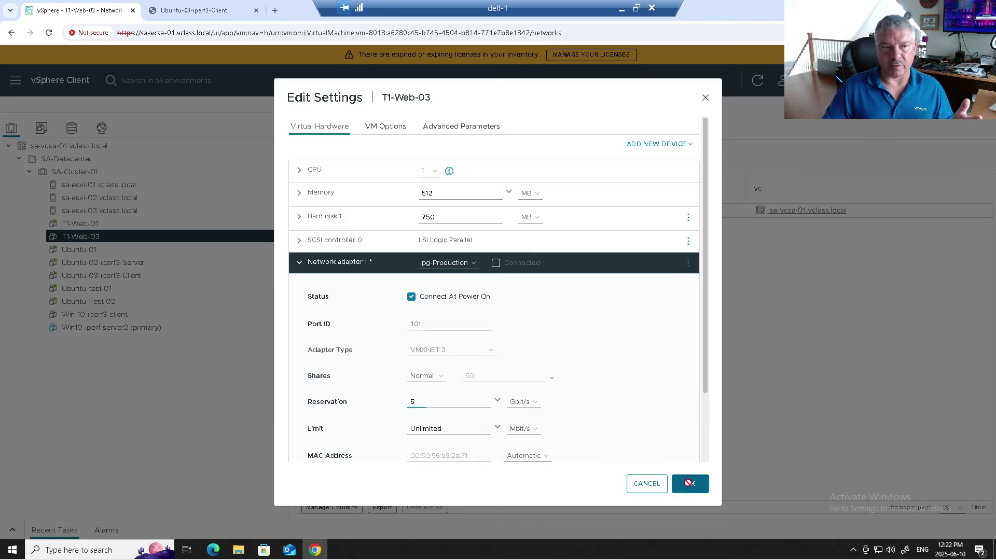
click(13, 530)
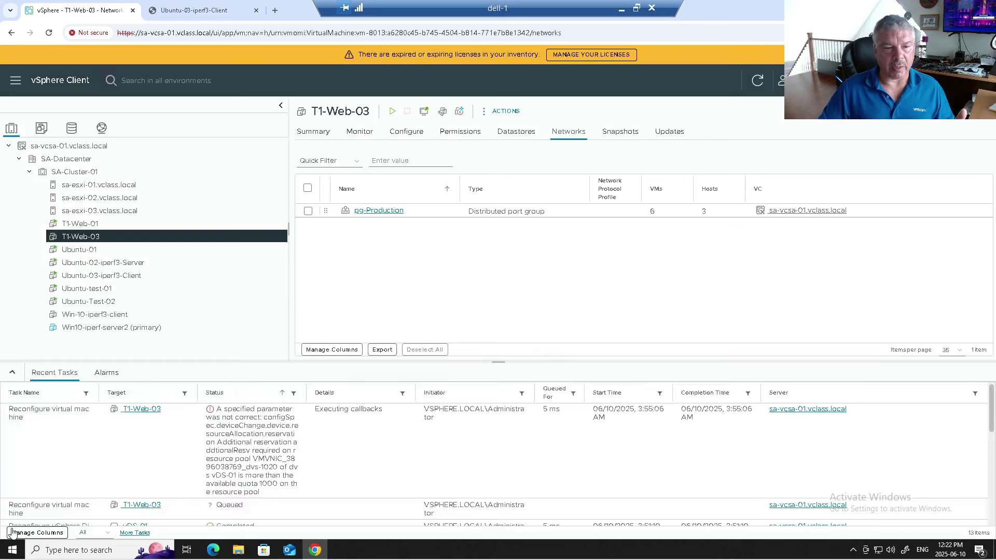
right_click(104, 237)
Step: Attempt to power on T1-Web-03, read the no-compatible-host failure, and dismiss it
mouse_move(151, 123)
click(280, 127)
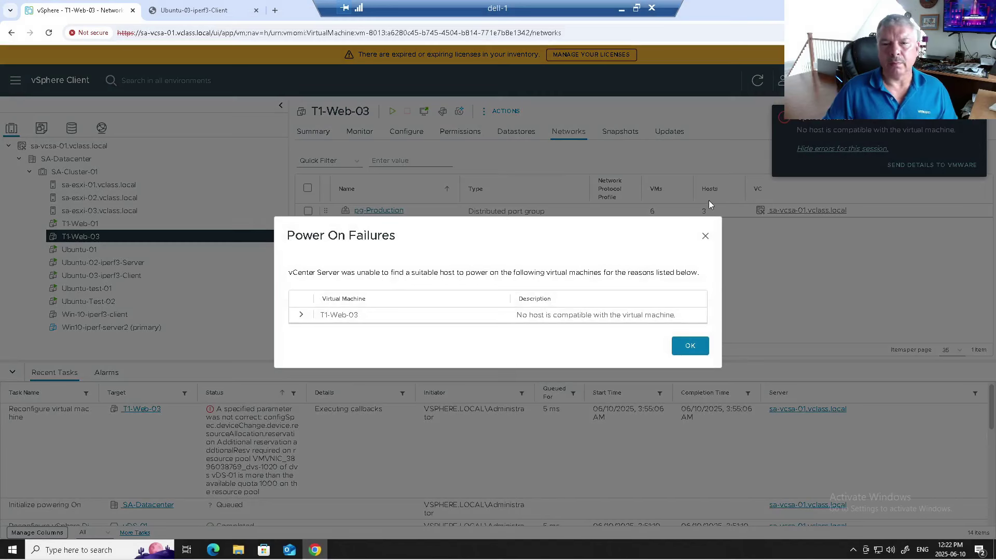
drag(524, 320, 681, 319)
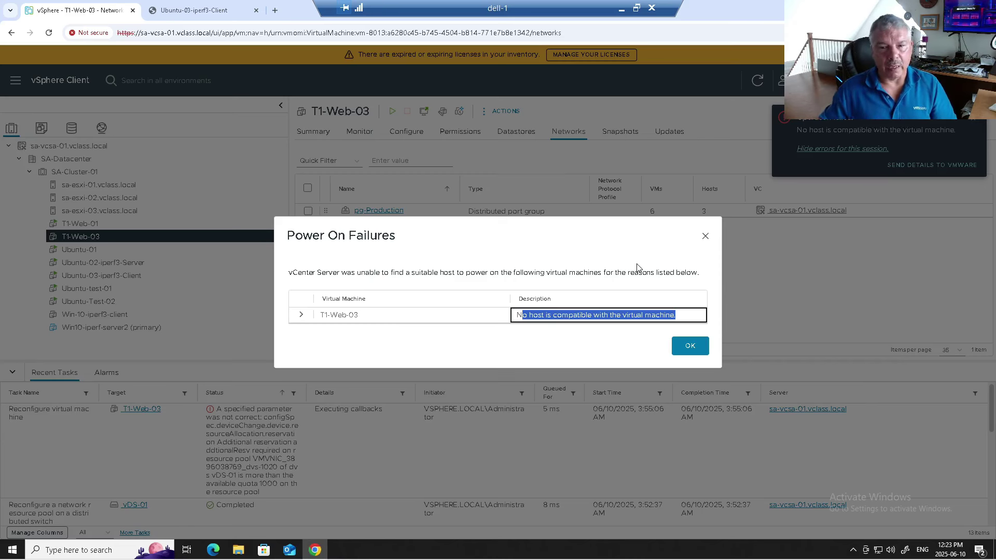
click(690, 346)
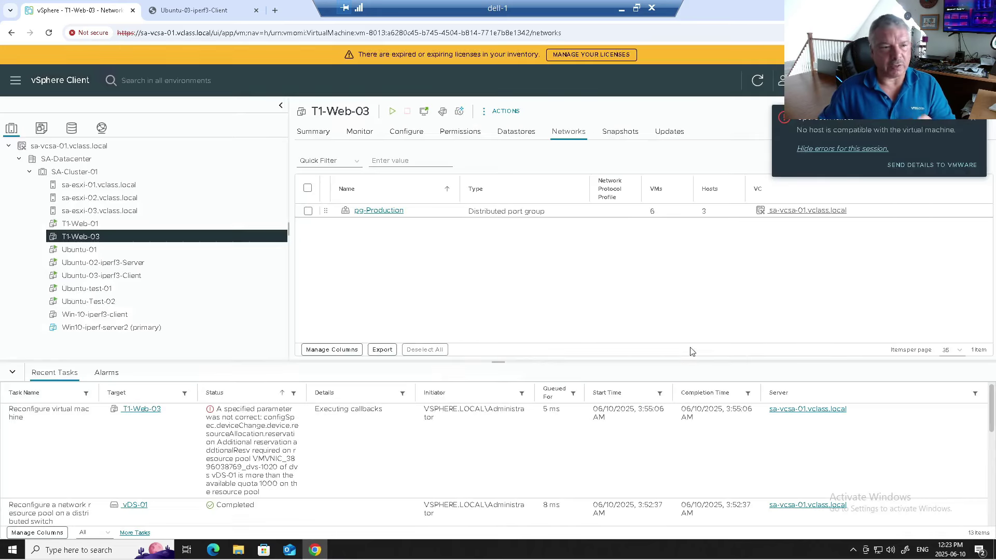
Step: Reset T1-Web-03's Network adapter 1 reservation to the 0 Gbit/s minimum
right_click(130, 236)
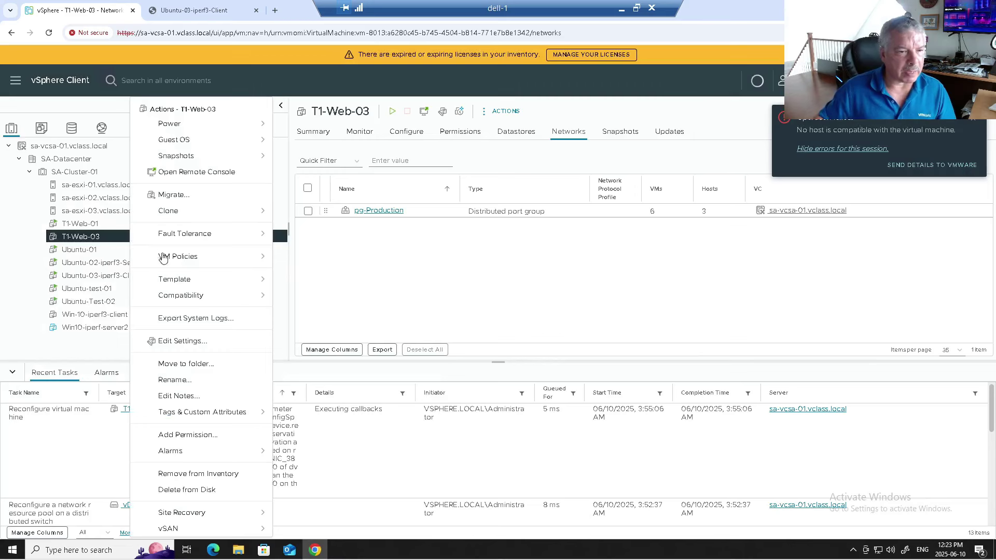
click(193, 341)
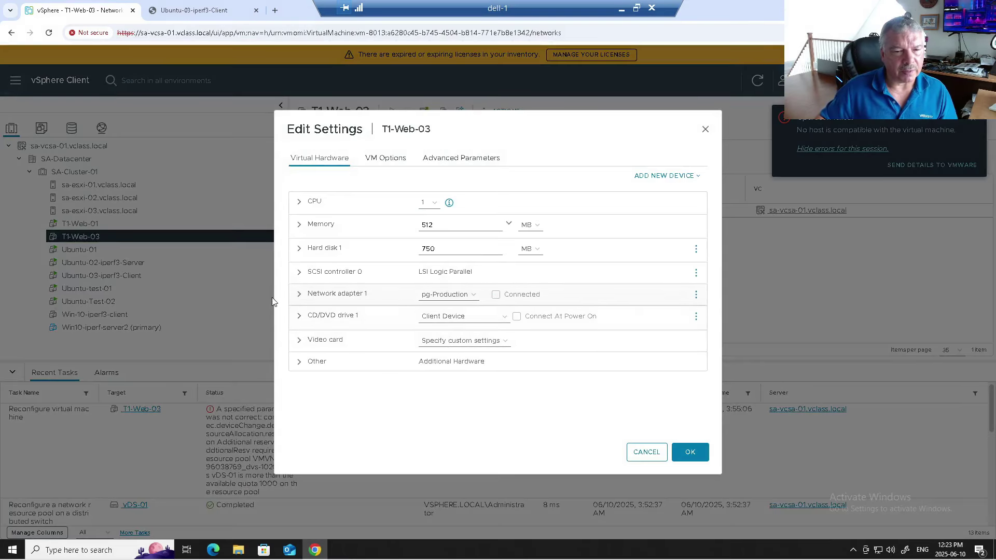
click(298, 293)
double_click(413, 401)
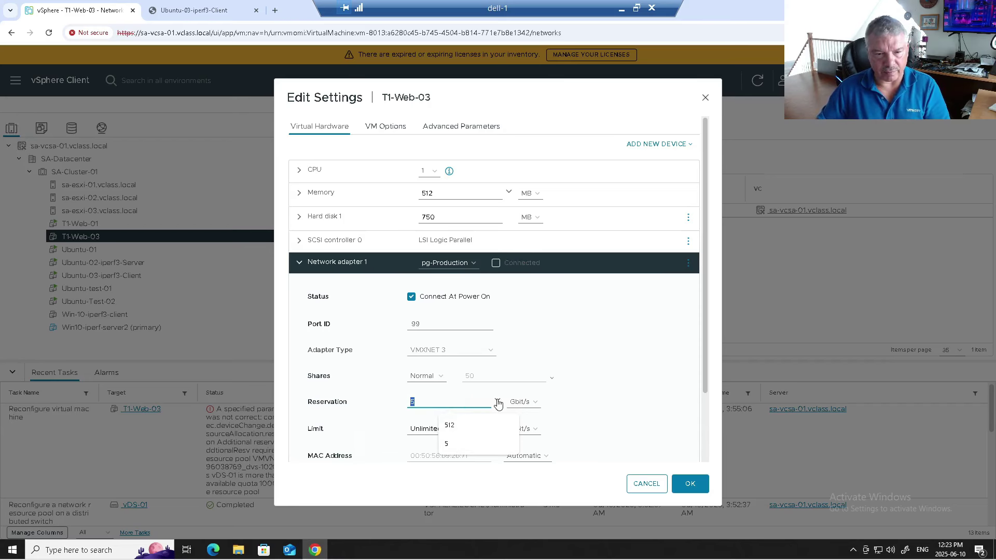
click(497, 400)
click(413, 452)
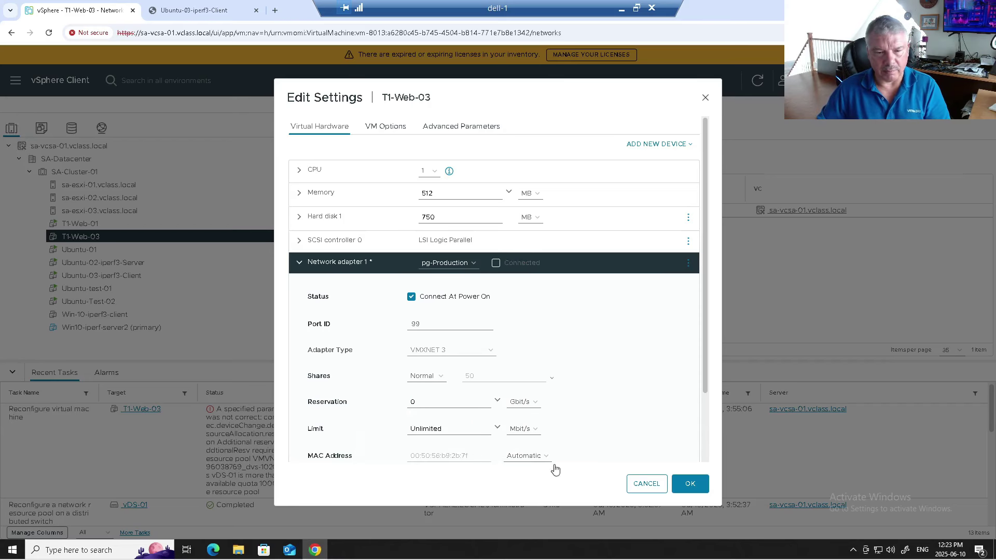
click(691, 483)
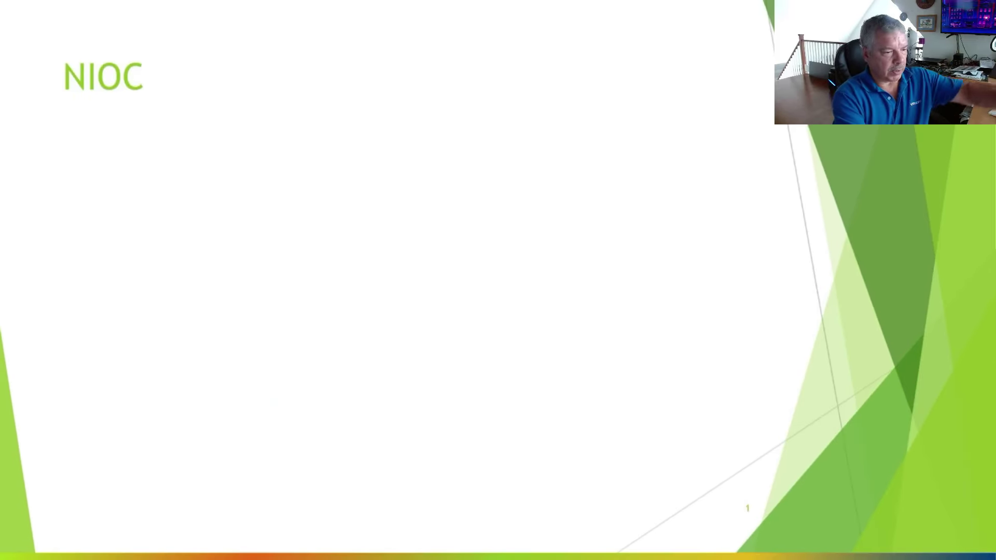
Step: Reveal the NIOC diagram of two VMs, vDS-01 and 10Gbps server adapters, and circle vDS-01 in red ink
key(Right)
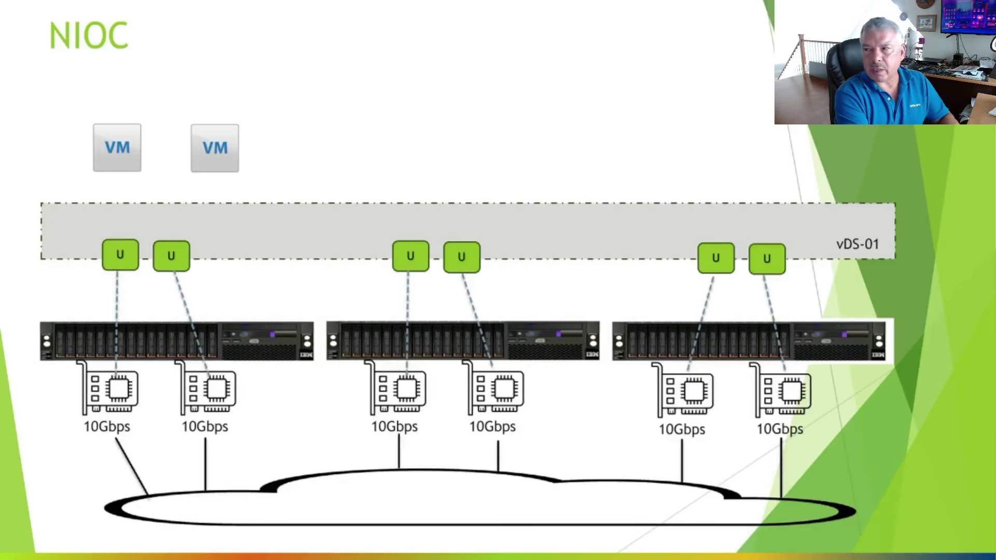
mouse_move(833, 223)
mouse_down()
mouse_move(889, 229)
mouse_move(863, 210)
mouse_up()
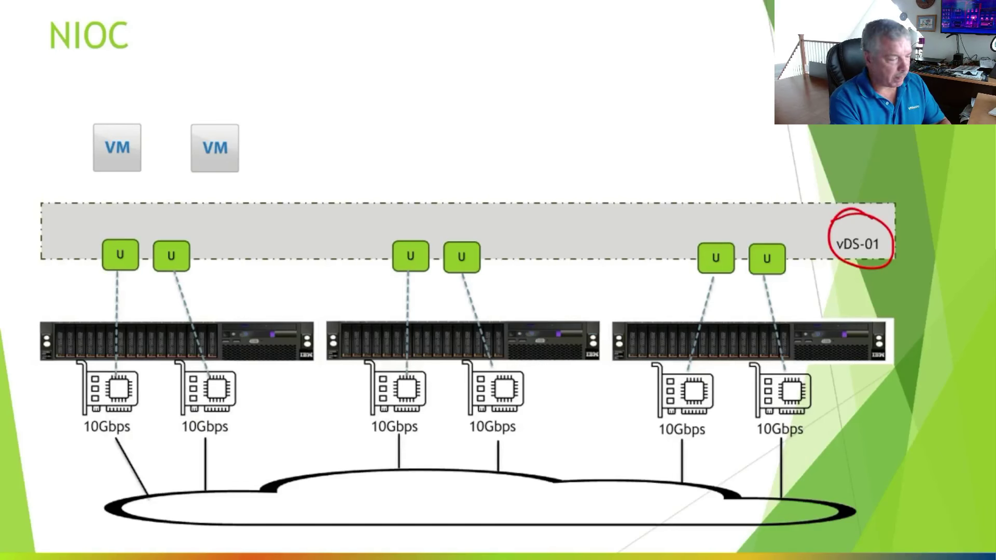
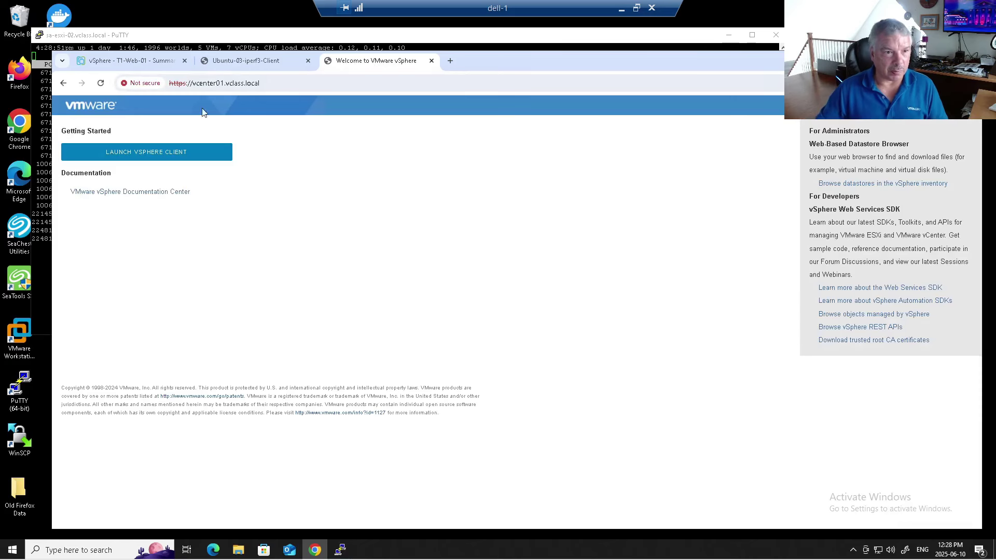
Step: Sign in to vcenter01 with the vSphere administrator account and password, then return to T1-Web-01's summary
click(167, 151)
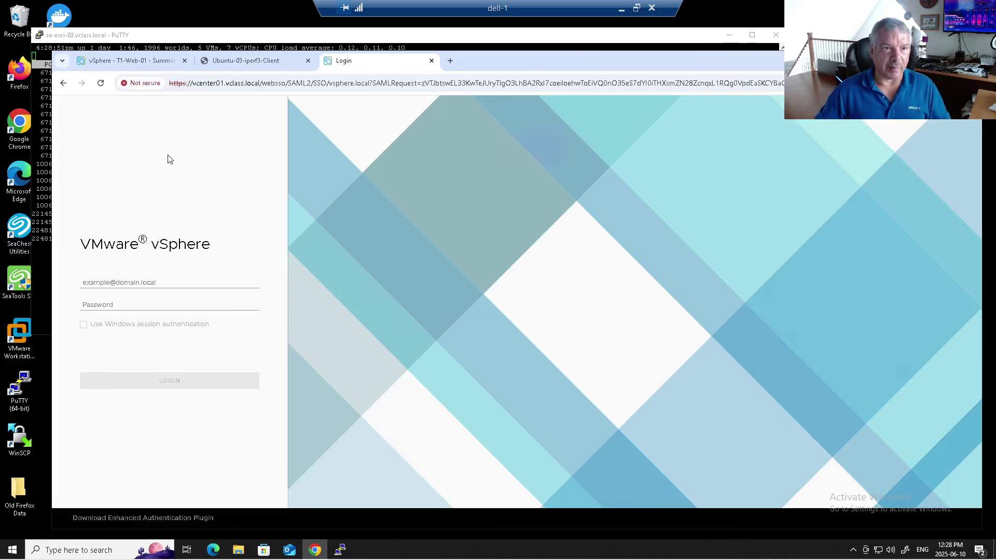
click(160, 282)
text(administrator@vsphe)
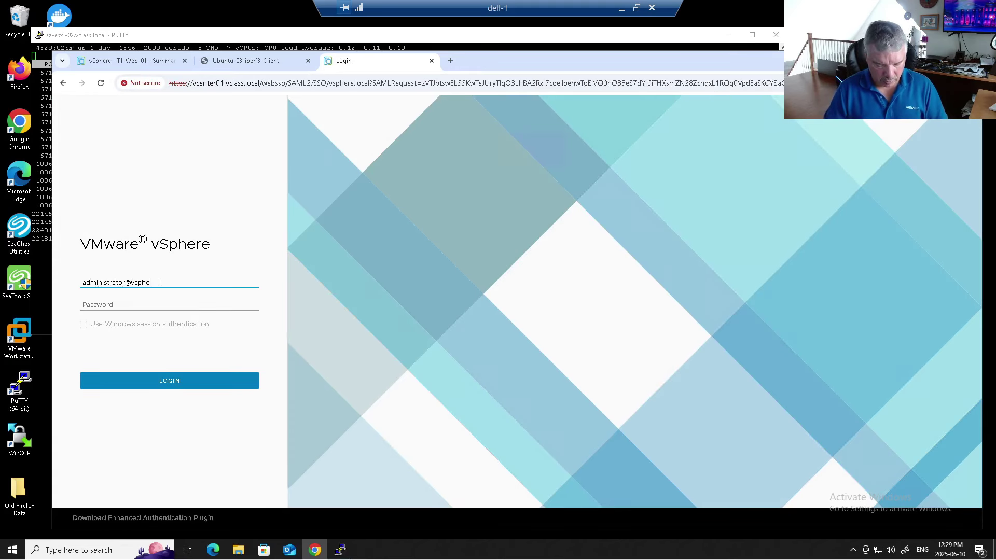
text(re.local)
key(Tab)
text(V)
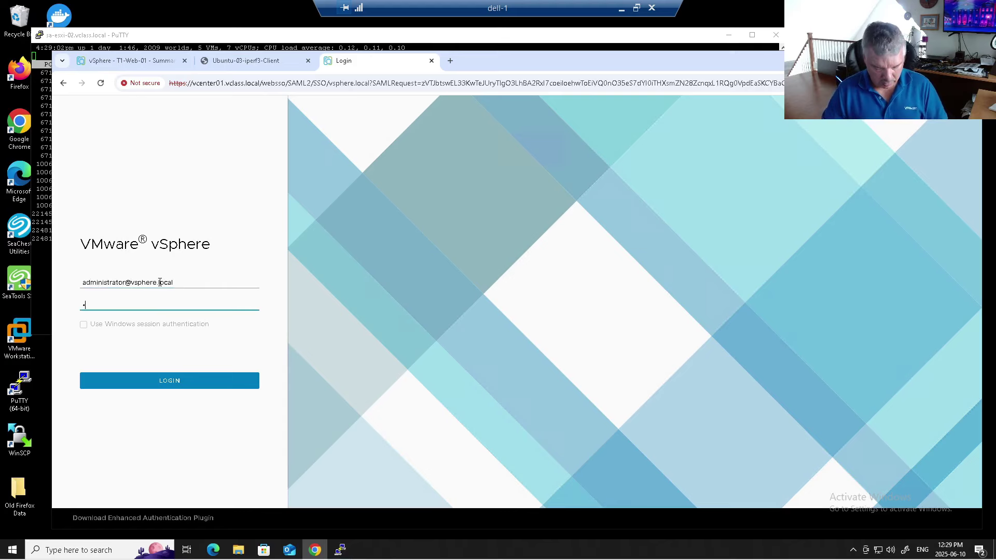
text(Mware1!)
key(Return)
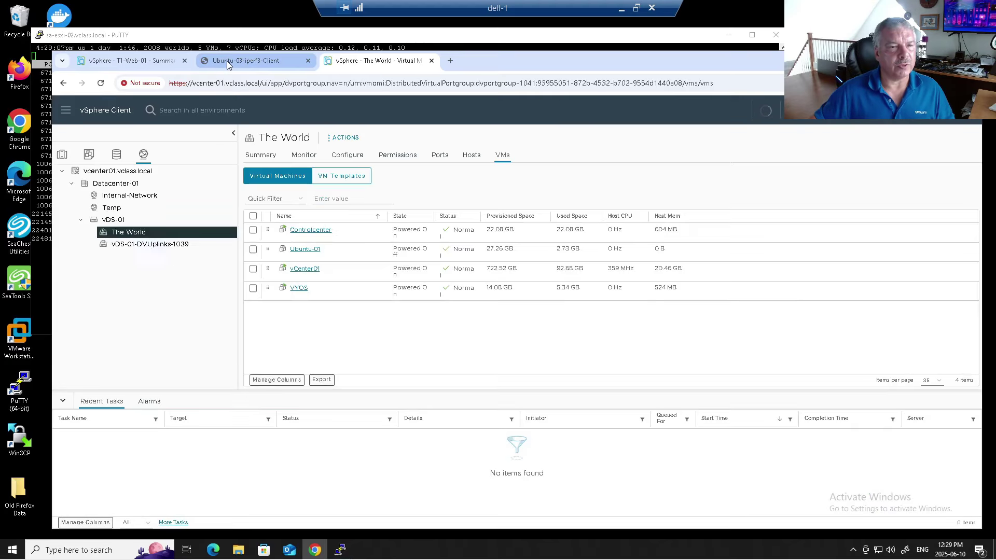
click(226, 61)
click(150, 60)
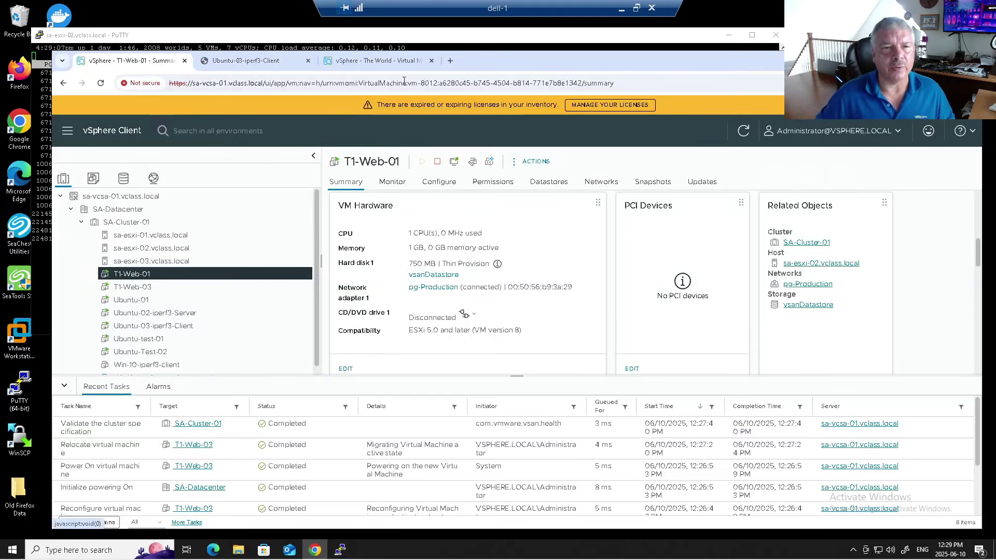
Step: In vcenter01, disconnect Network adapter 2 of the sa-esxi-02 VM and apply the change
click(378, 61)
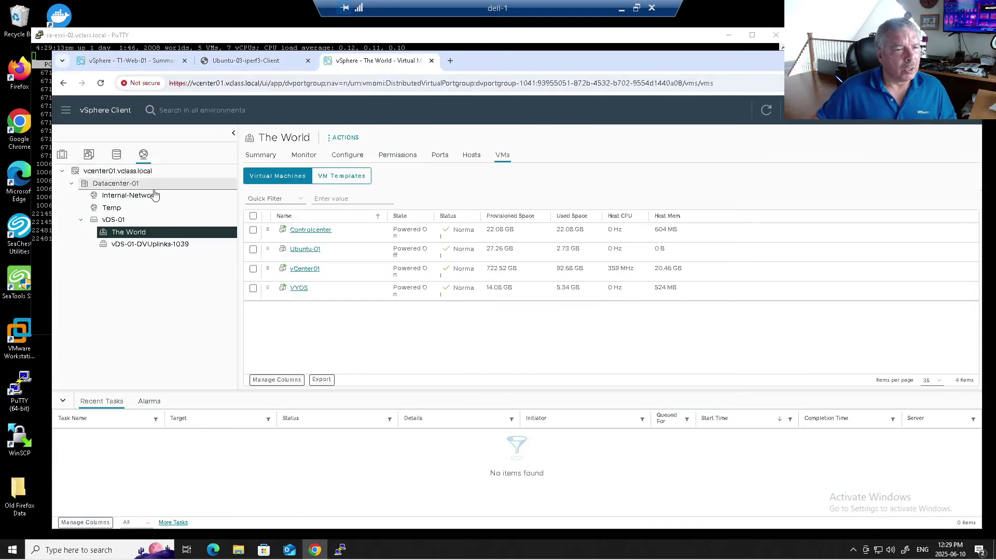
click(62, 155)
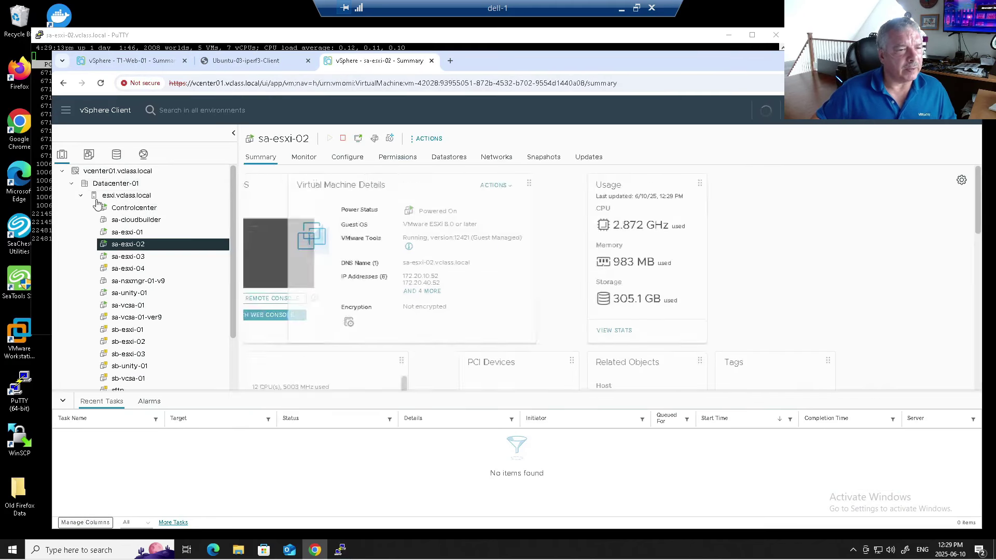
right_click(134, 250)
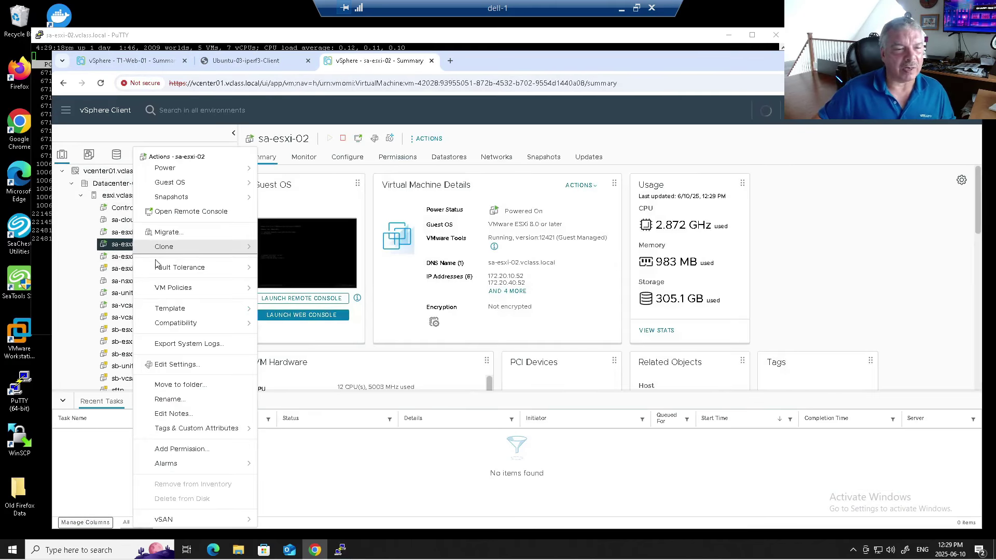
click(172, 368)
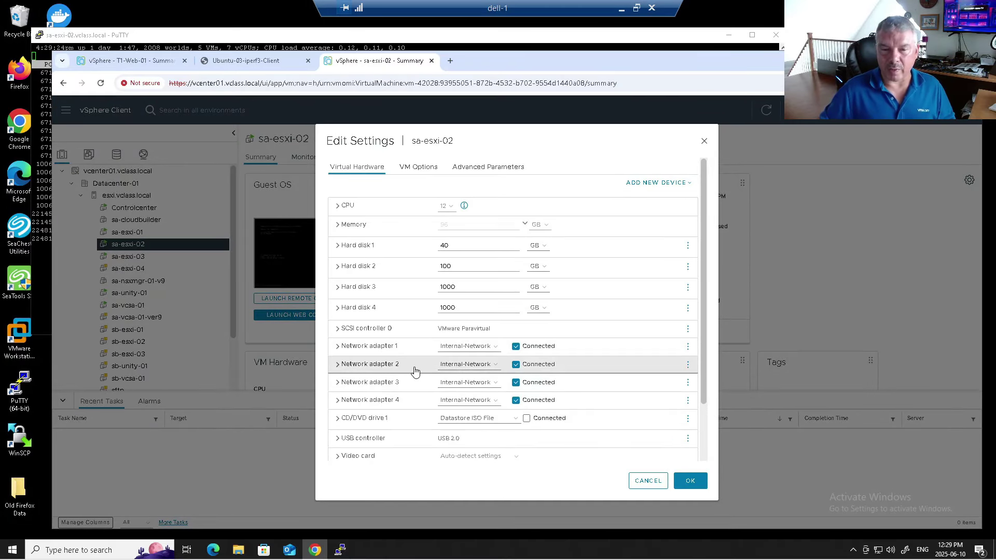
click(515, 366)
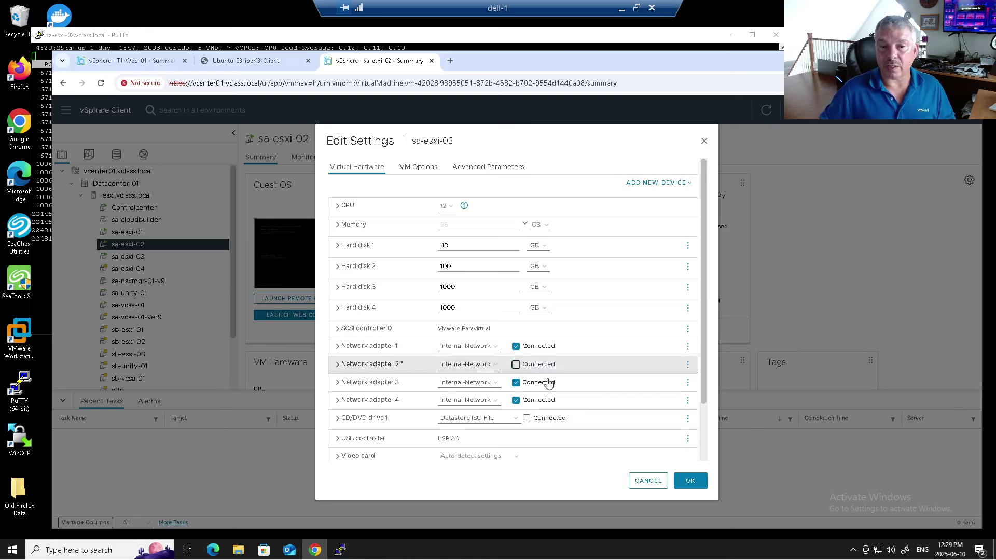
click(691, 481)
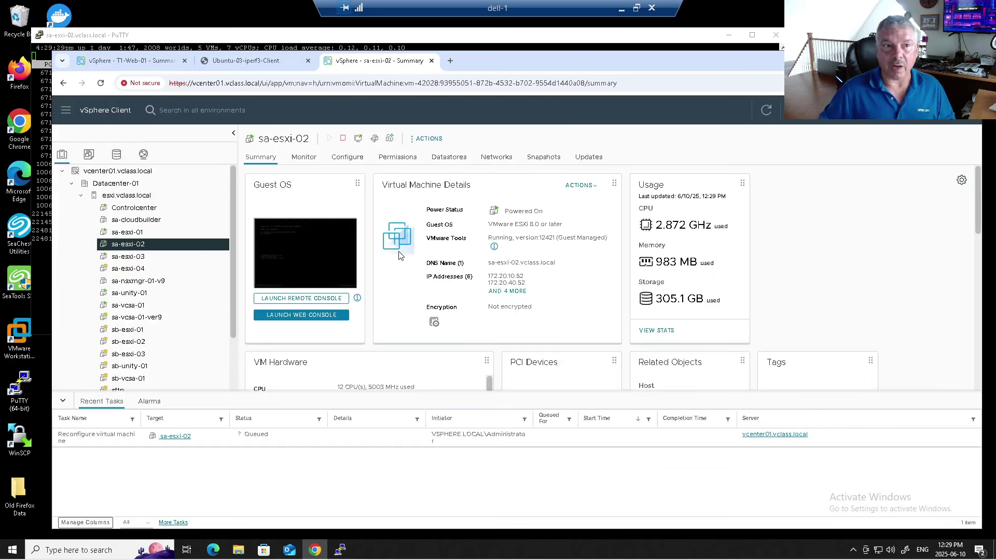
Step: Check host sa-esxi-02's summary in sa-vcsa-01 for the lost uplink redundancy issue
click(123, 63)
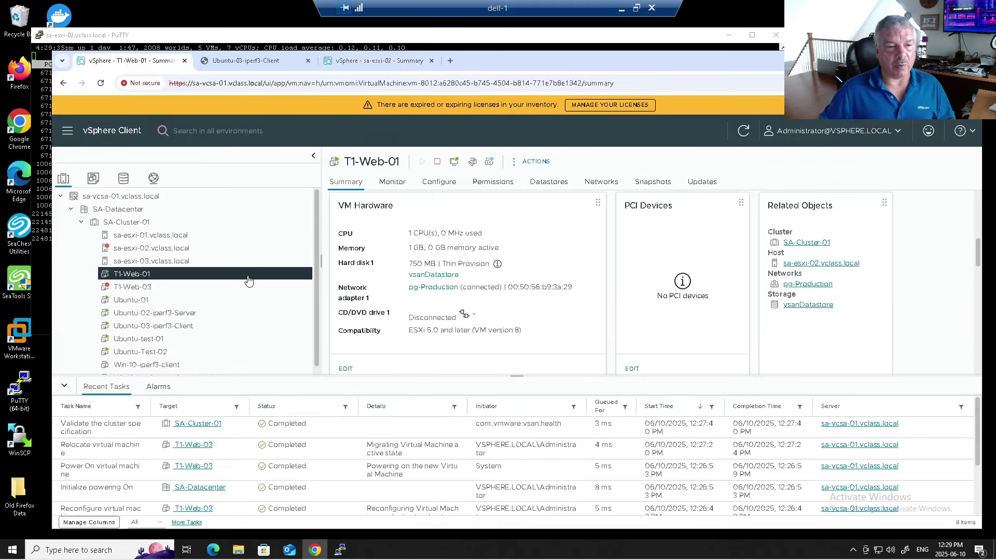
click(178, 289)
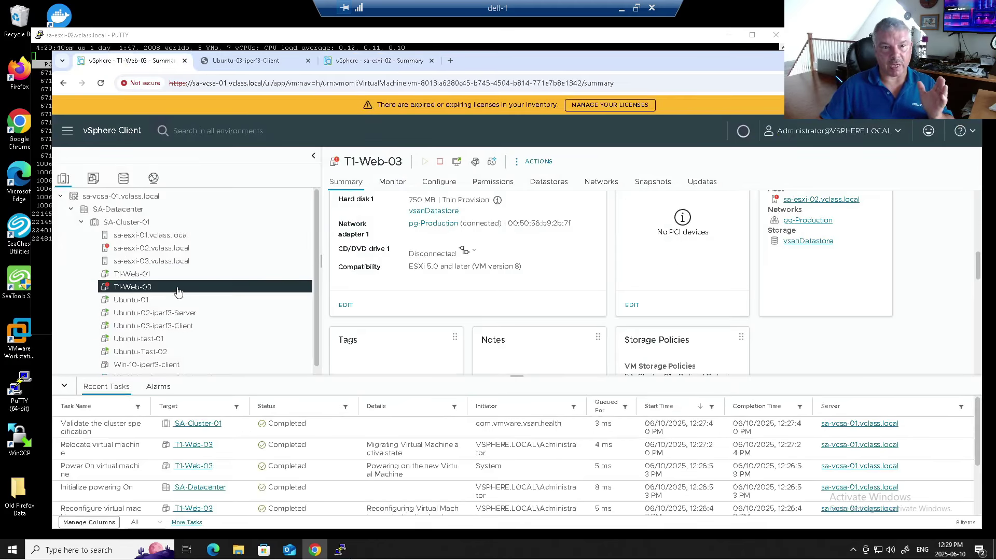
click(158, 254)
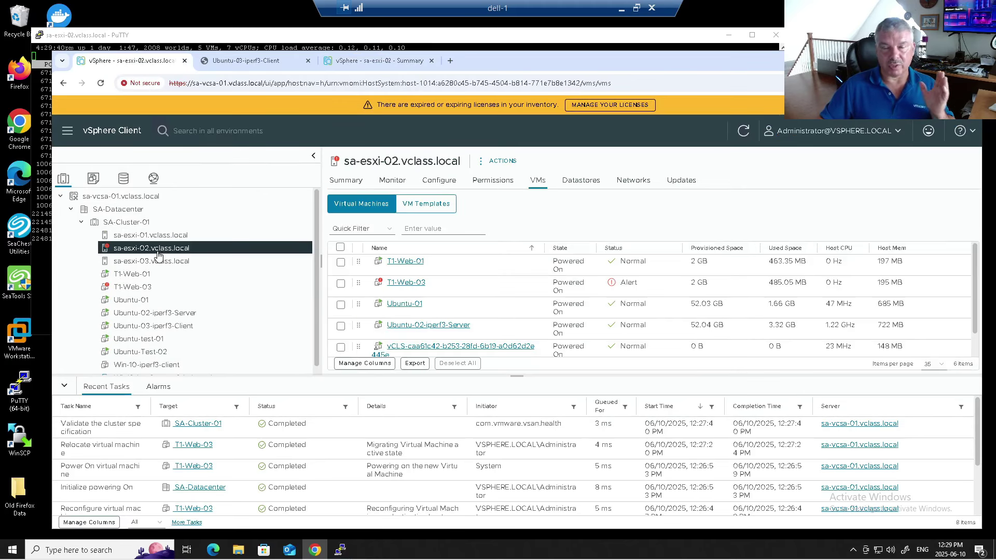
click(351, 181)
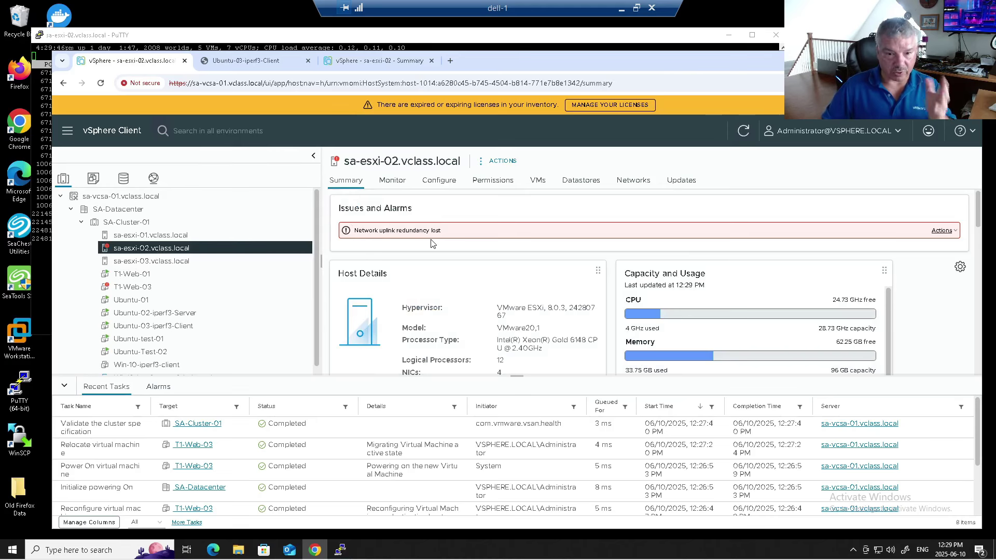
Step: Return to T1-Web-03's summary and scroll down to its hardware and related objects
click(186, 287)
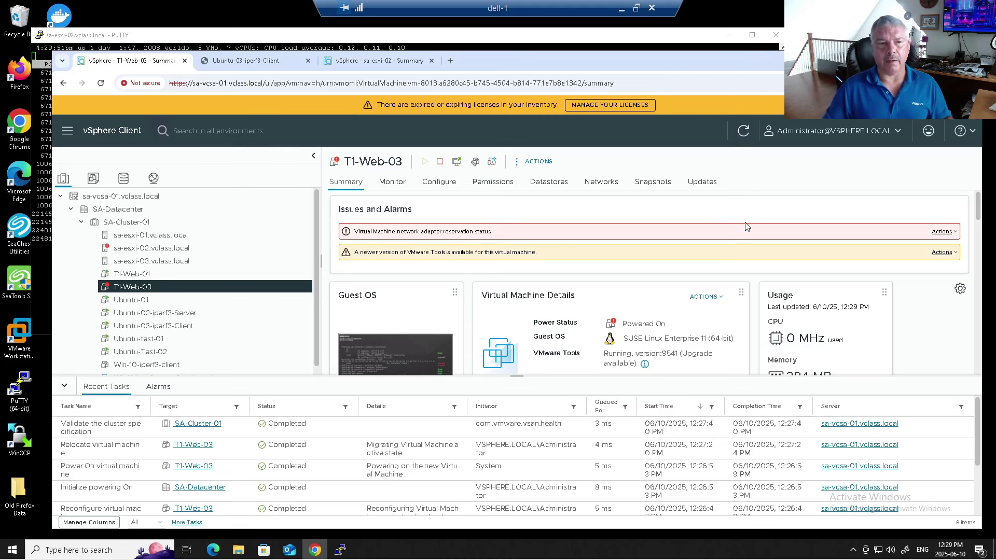
scroll(892, 327, down, 1)
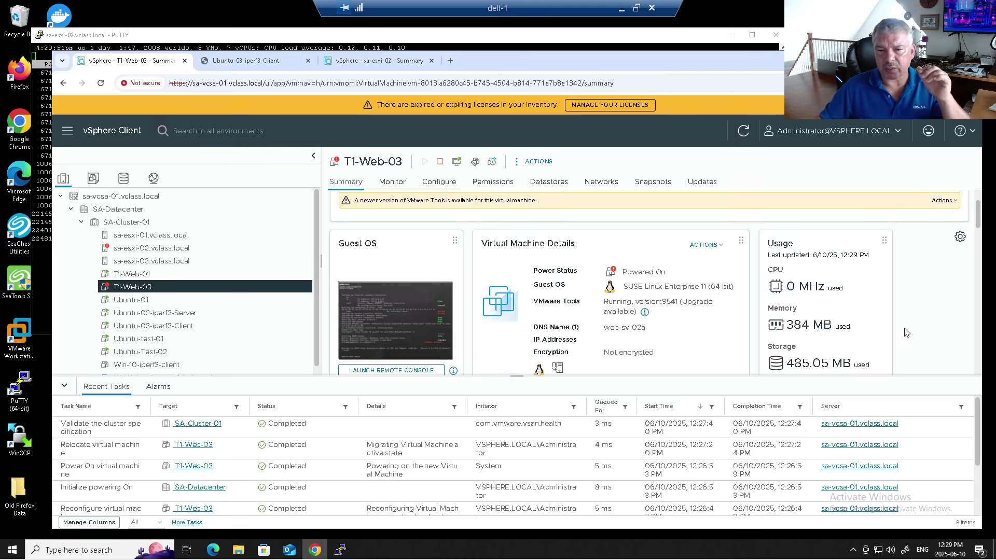
scroll(903, 333, down, 1)
scroll(878, 327, down, 2)
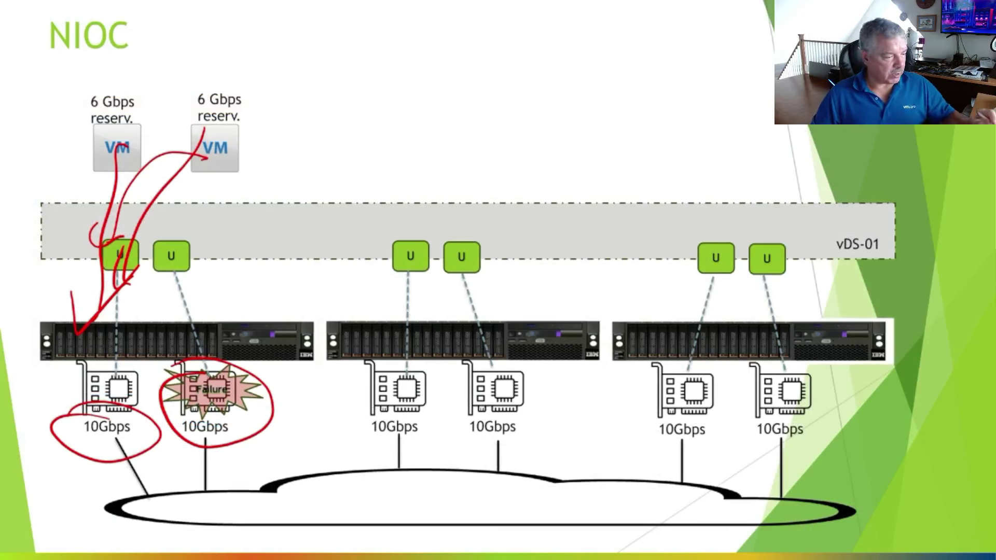
Step: Circle the reserved VM, erase the ink, then draw red arrows from it toward the failed uplink
mouse_move(179, 93)
mouse_down()
mouse_move(259, 111)
mouse_move(237, 149)
mouse_up()
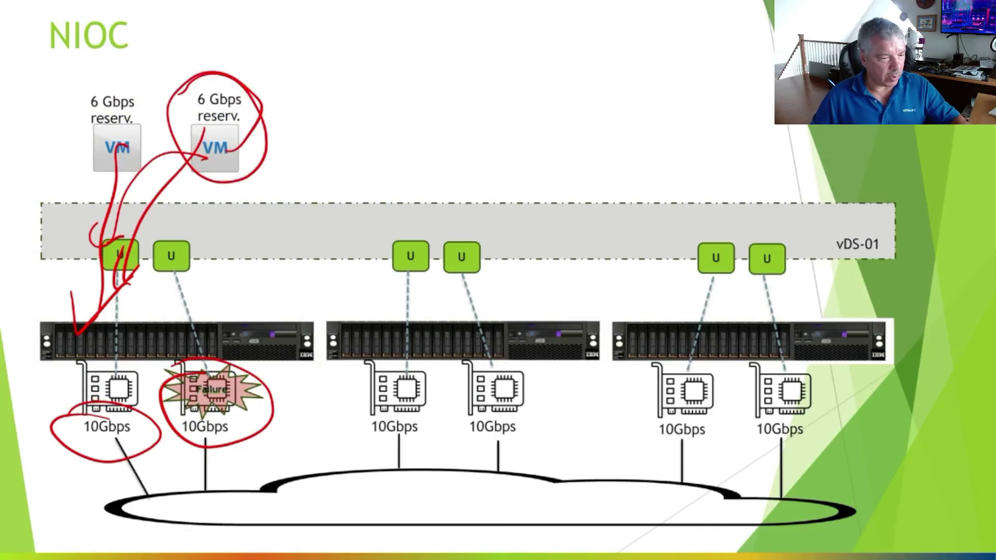
key(e)
mouse_move(216, 153)
mouse_down()
mouse_move(192, 273)
mouse_move(218, 314)
mouse_up()
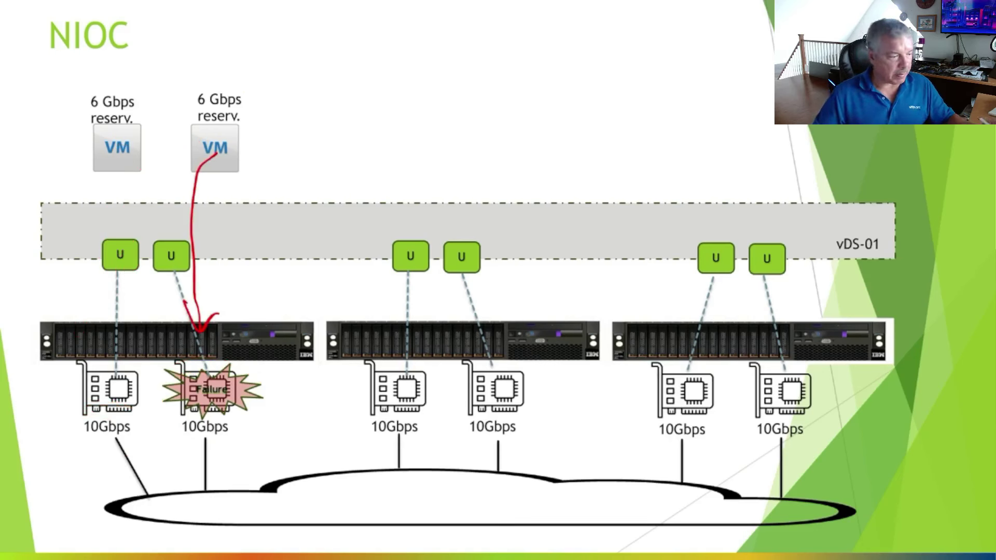
drag(191, 156, 154, 216)
drag(146, 201, 162, 223)
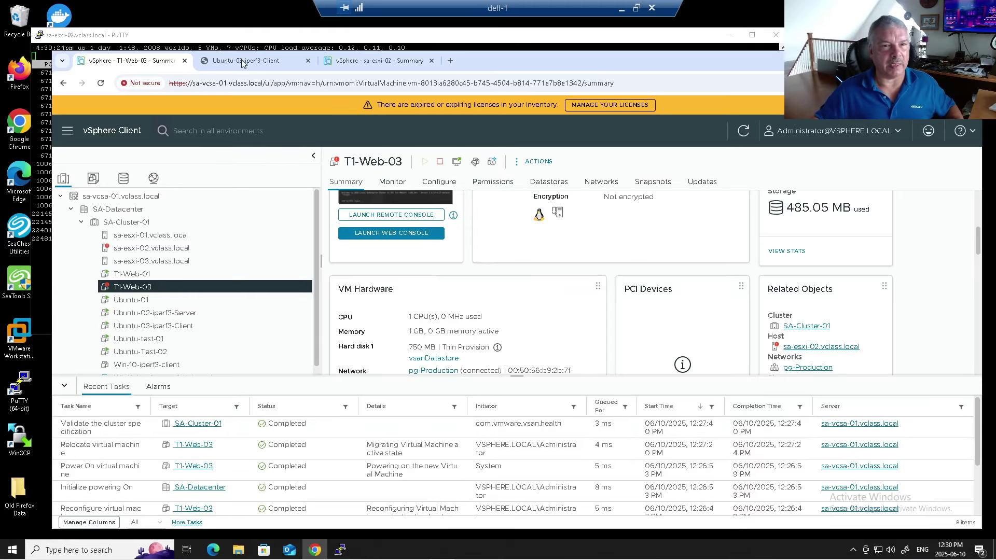
Step: Reconnect Network adapter 2 on the sa-esxi-02 VM and apply the change
click(387, 61)
right_click(157, 246)
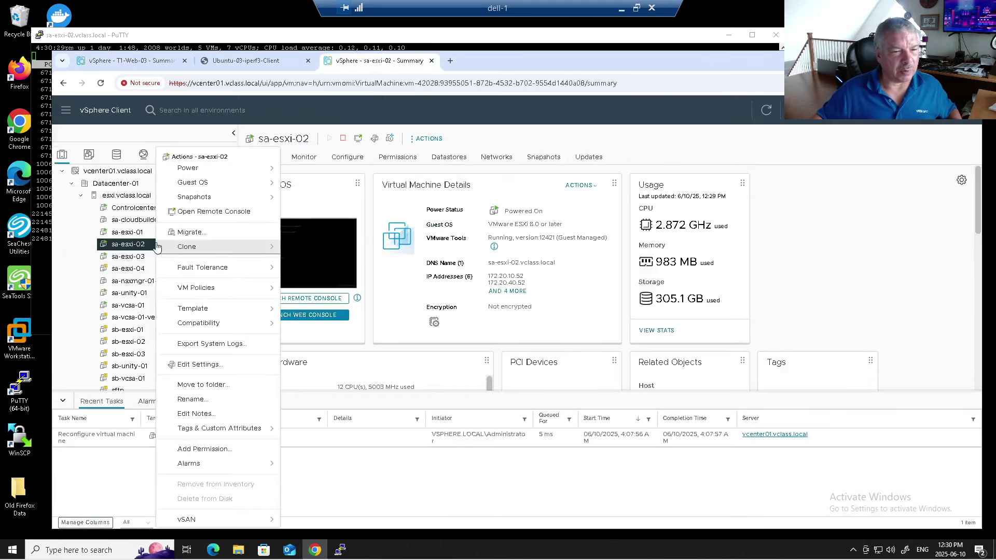
click(216, 364)
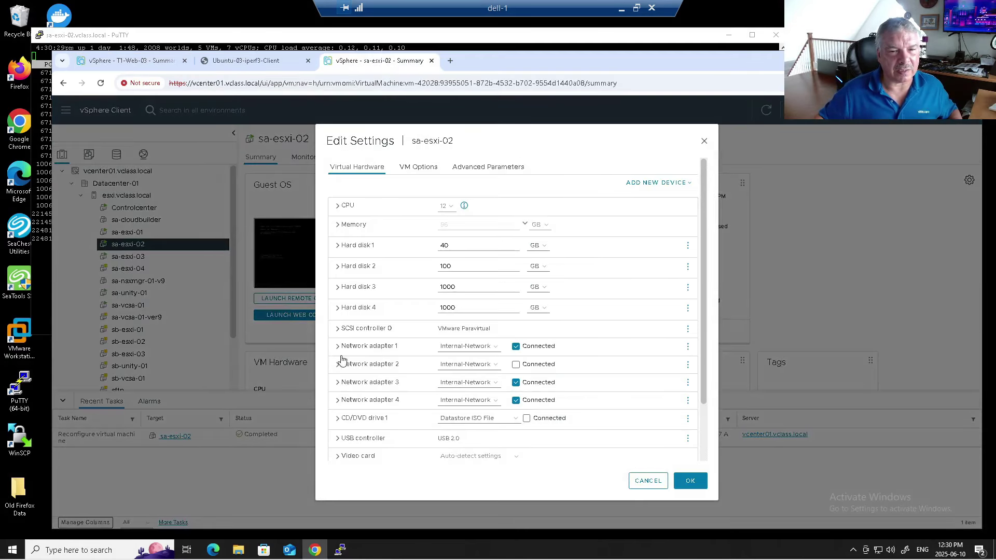
click(516, 364)
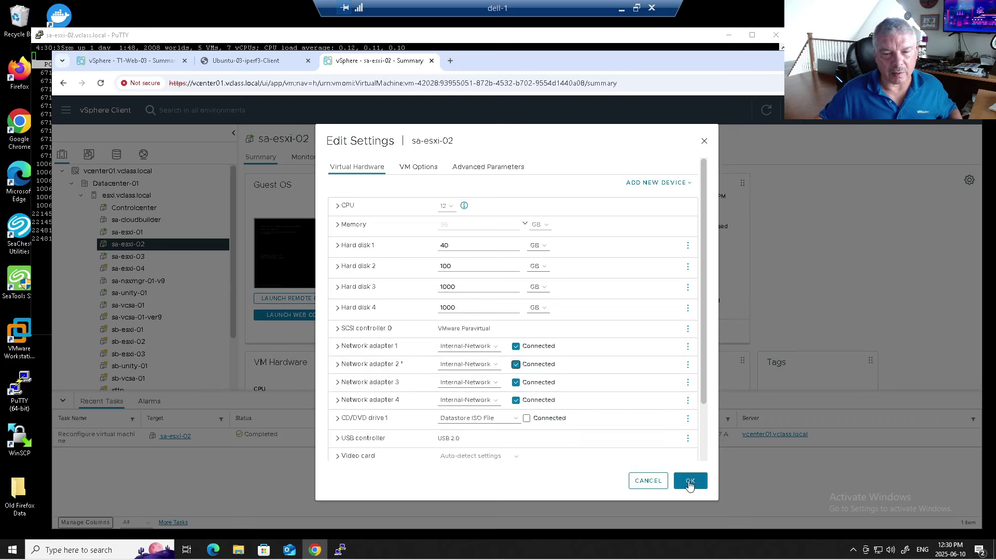
click(690, 481)
Step: Reset host sa-esxi-02's network uplink redundancy lost alarm to green
click(141, 60)
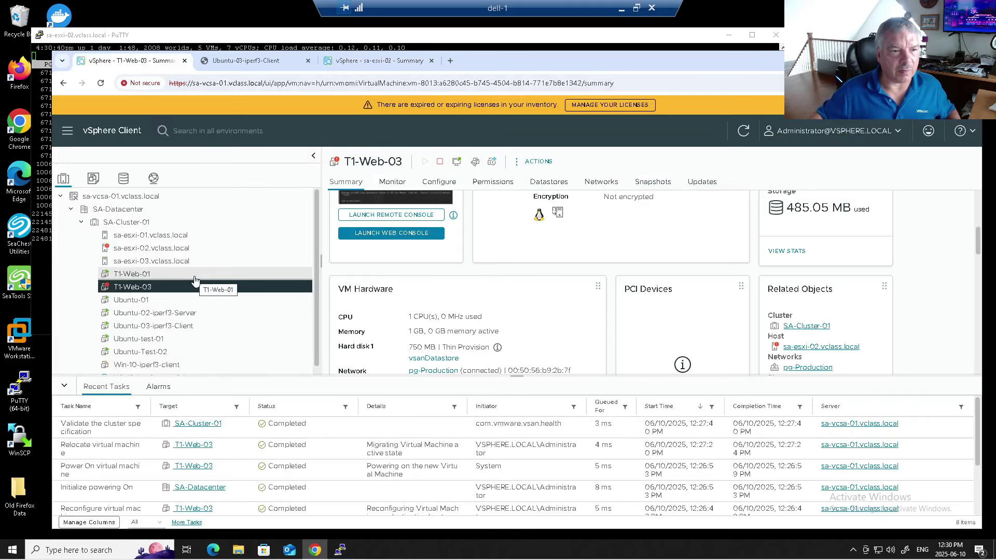
click(211, 251)
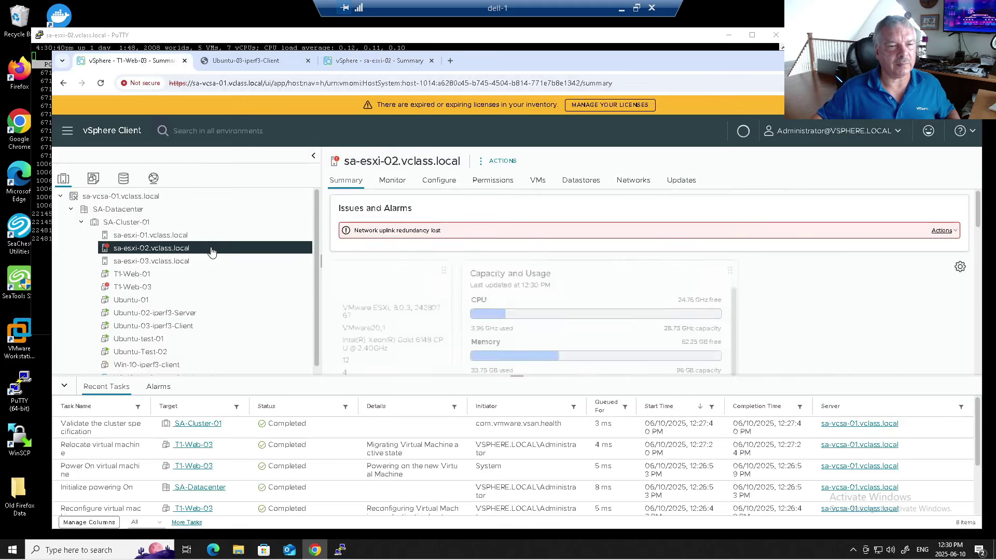
click(941, 233)
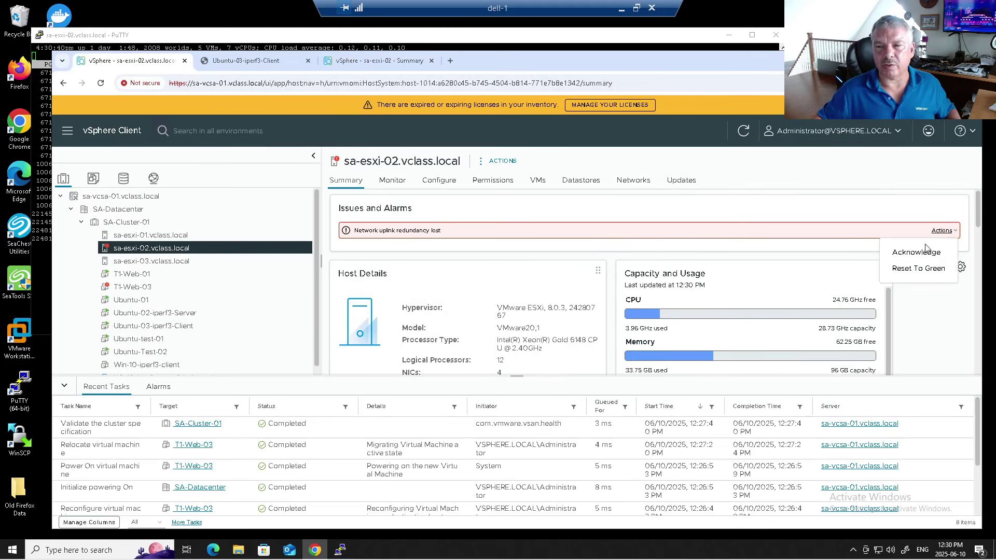
click(907, 268)
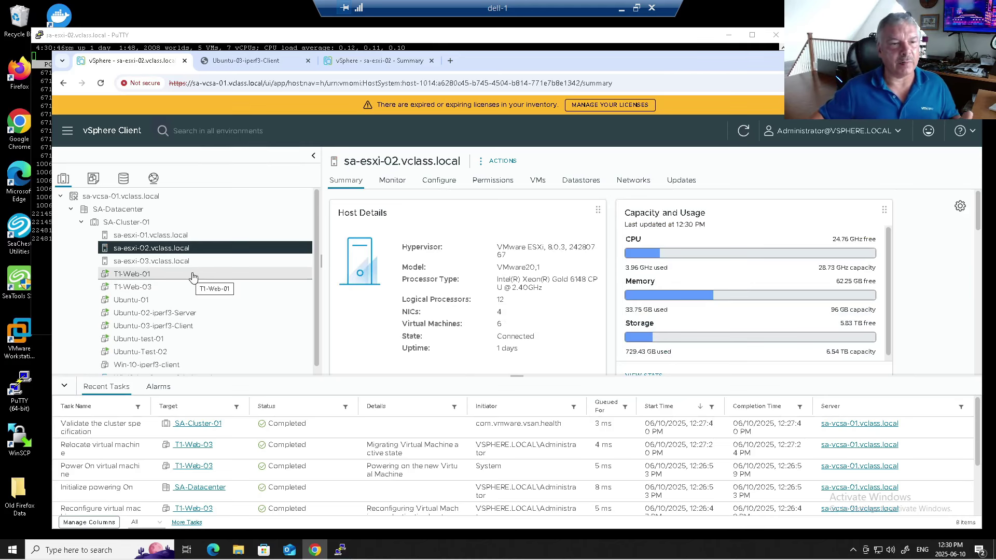
click(338, 553)
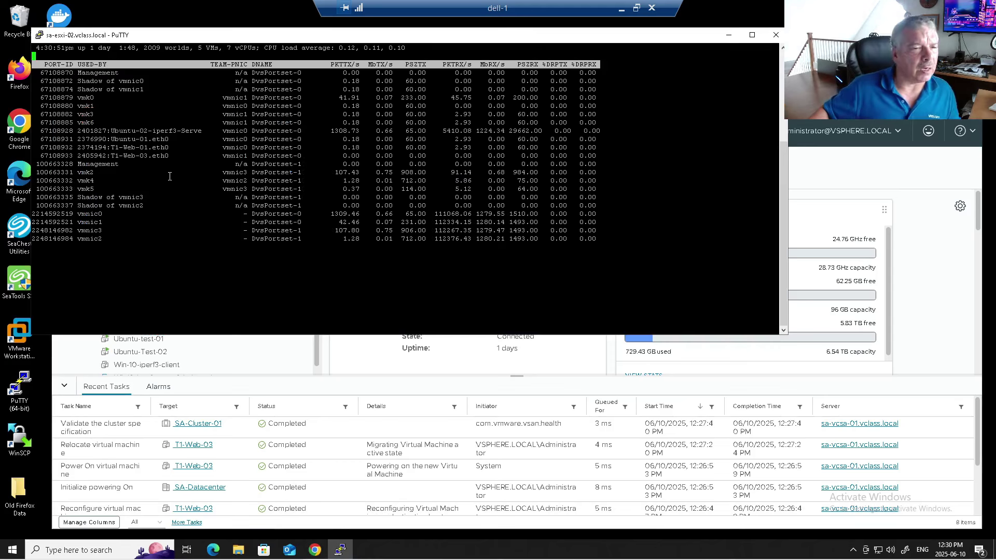
drag(142, 149, 246, 148)
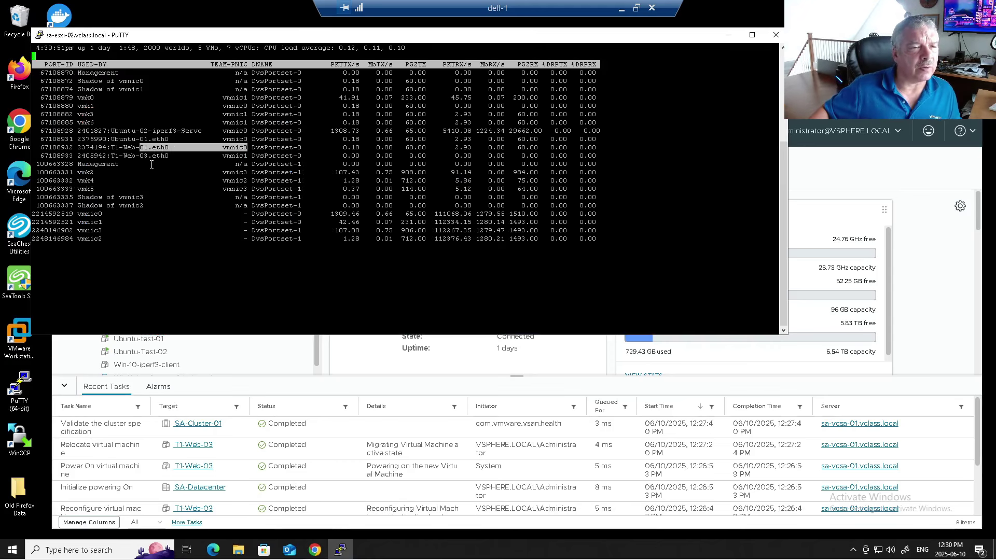
drag(152, 155, 248, 156)
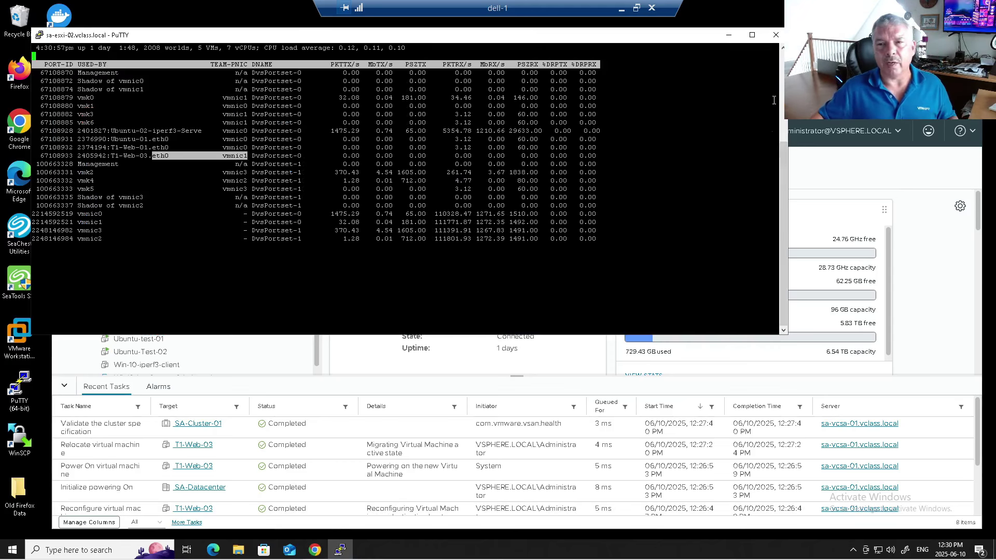
click(794, 166)
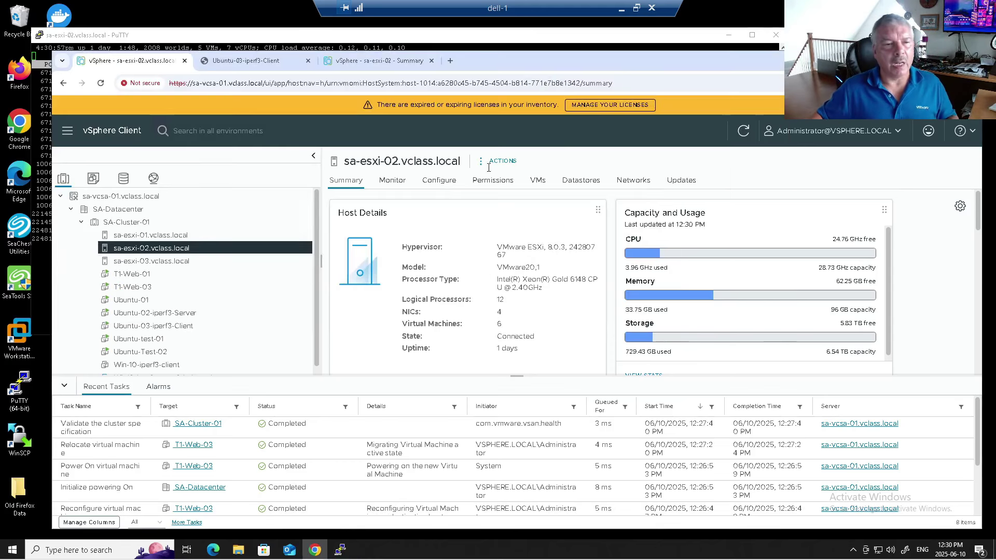
Step: Set SA-Cluster-01's DRS automation level to Fully Automated, then open T1-Web-01's summary
click(133, 222)
click(438, 180)
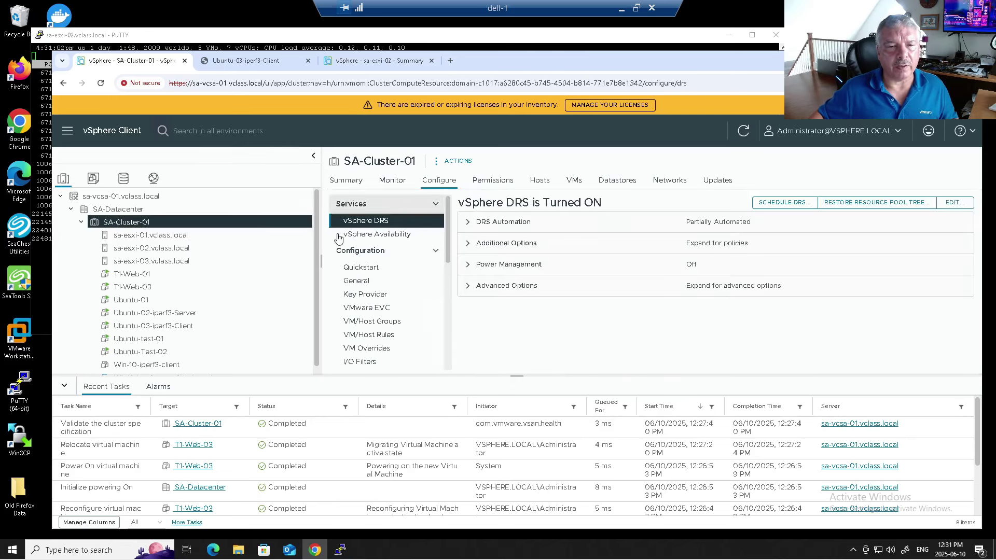
click(955, 203)
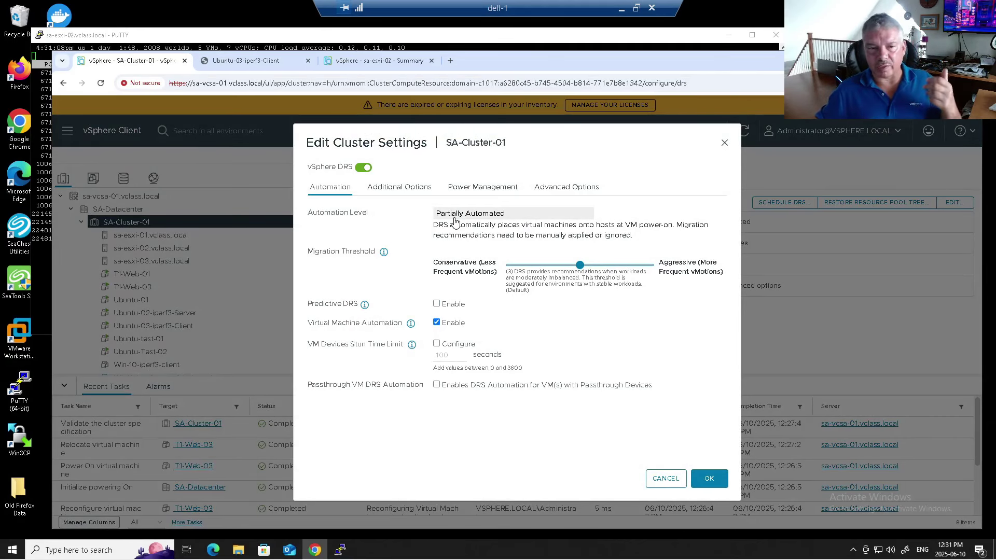
click(454, 221)
click(456, 258)
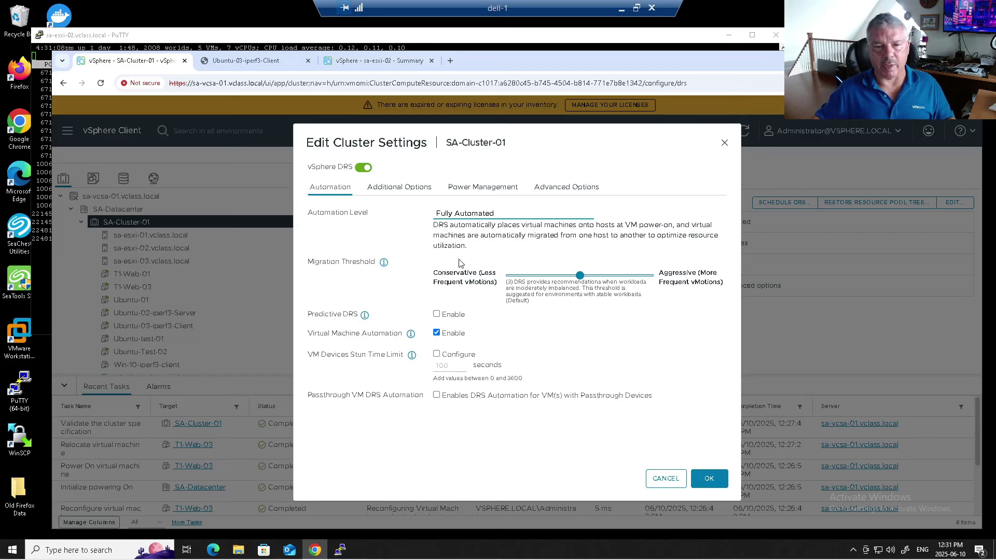
click(709, 478)
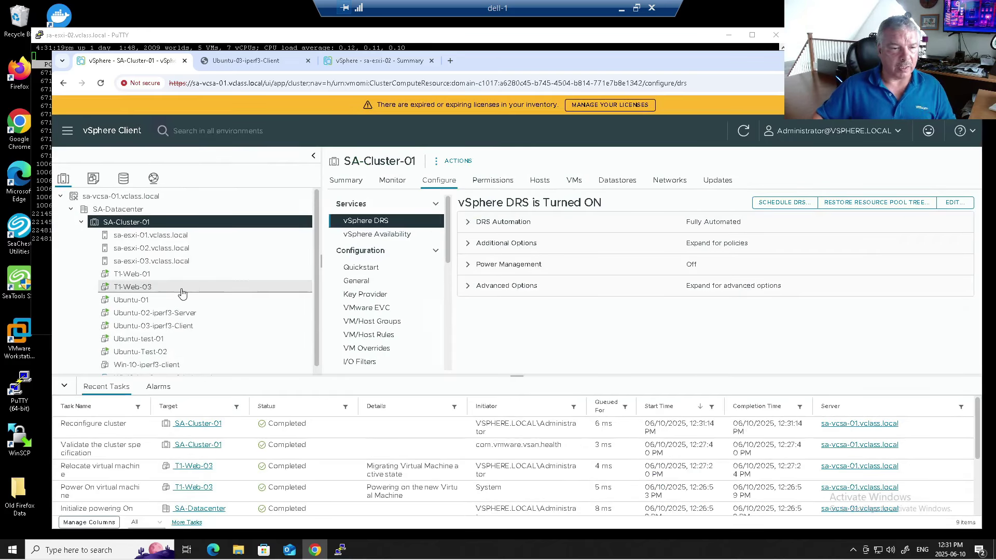
click(165, 274)
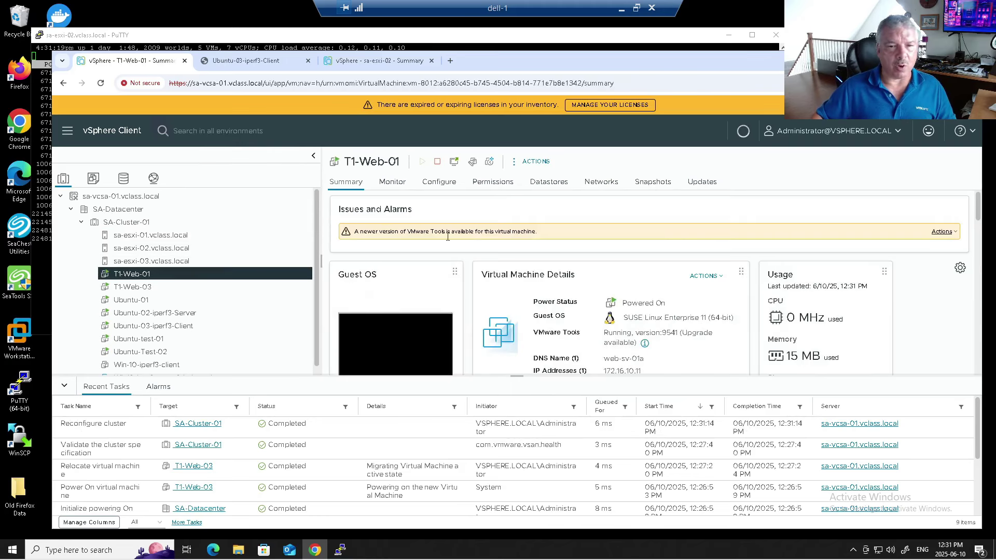
Step: List the virtual machines running on host sa-esxi-02 in sa-vcsa-01
scroll(882, 323, down, 1)
scroll(606, 241, up, 1)
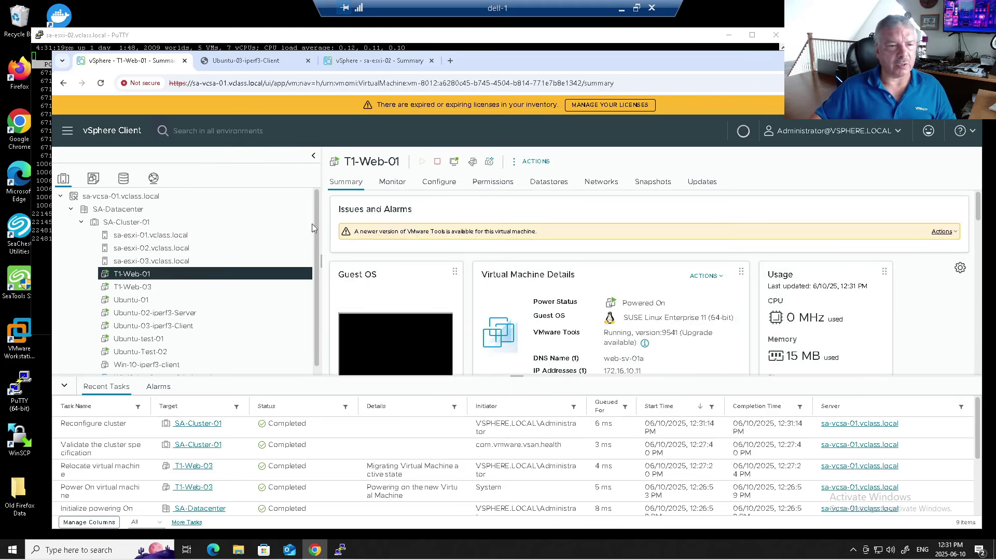
click(156, 248)
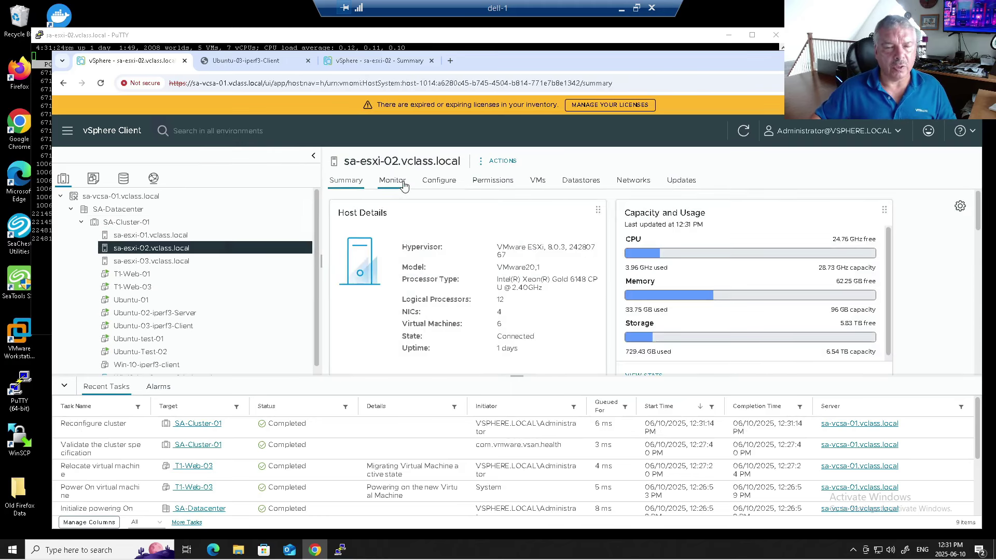
click(538, 182)
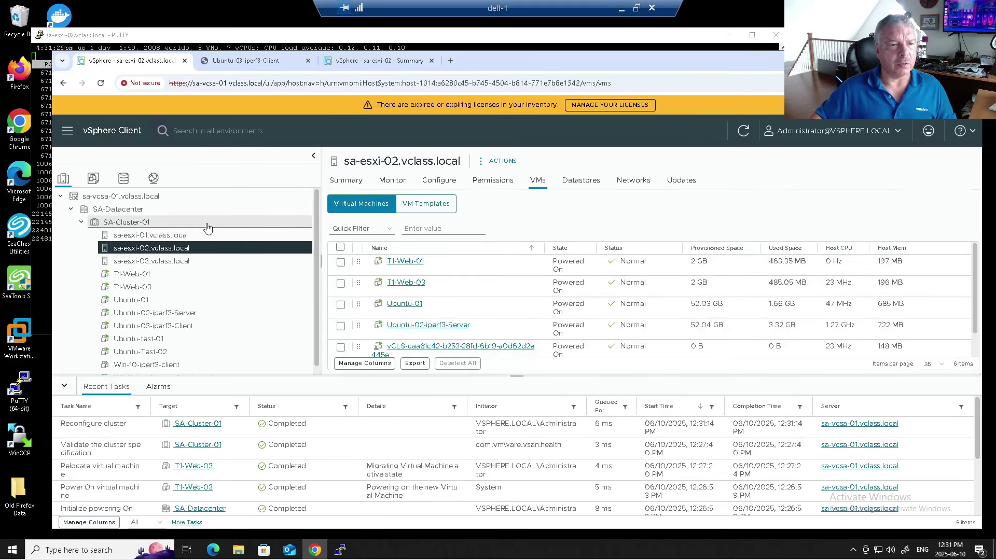
Step: In vcenter01, uncheck Connected for the sa-esxi-02 VM's Network adapter 2 and apply
click(384, 62)
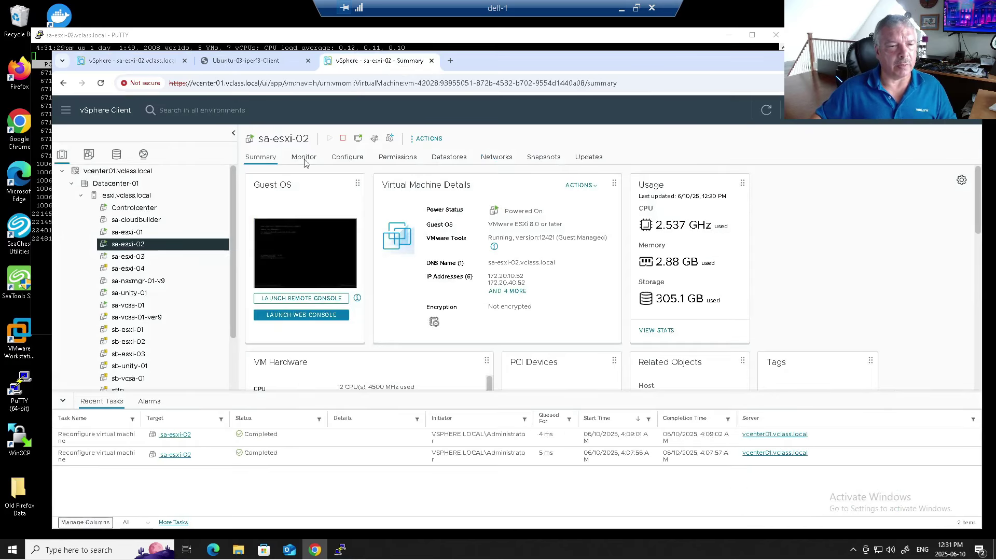
right_click(177, 248)
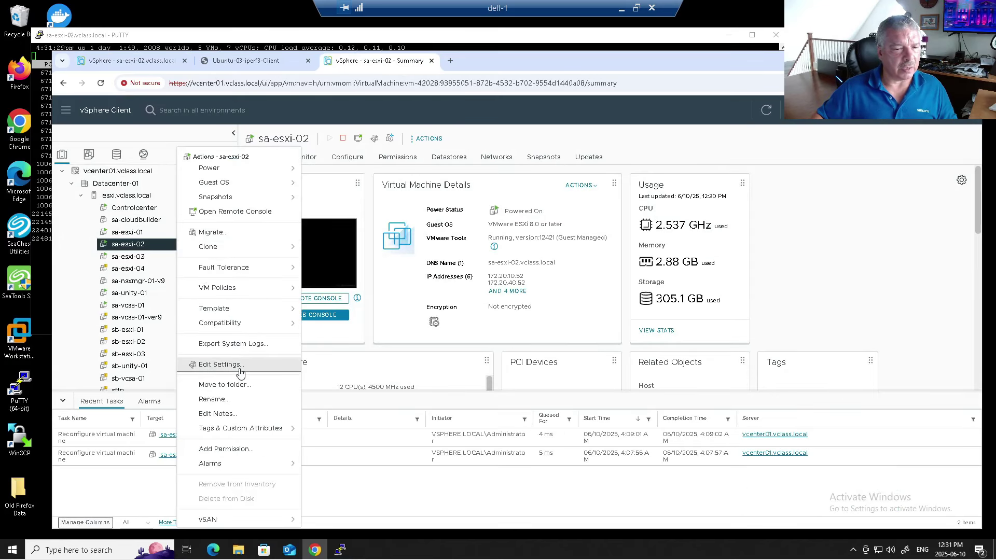
click(240, 363)
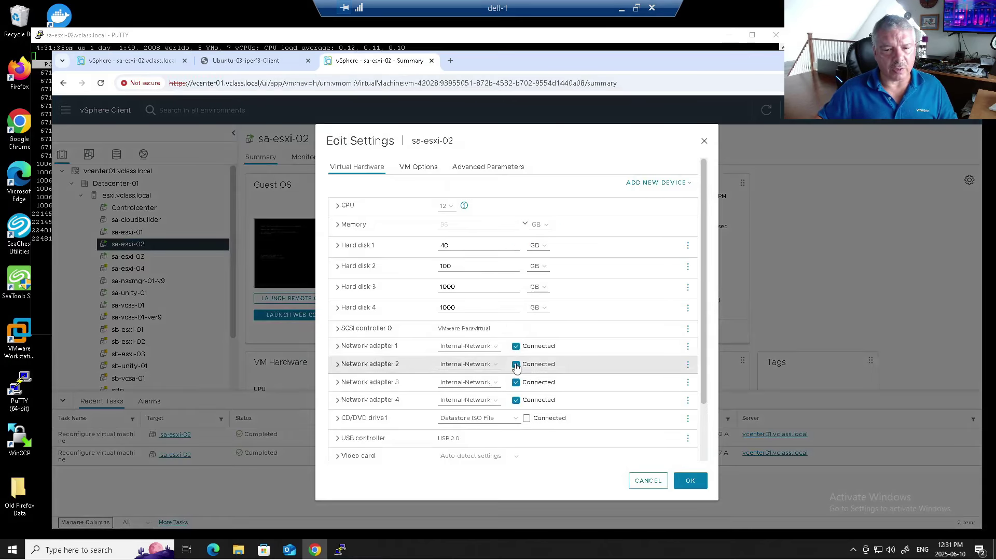
click(516, 364)
click(686, 482)
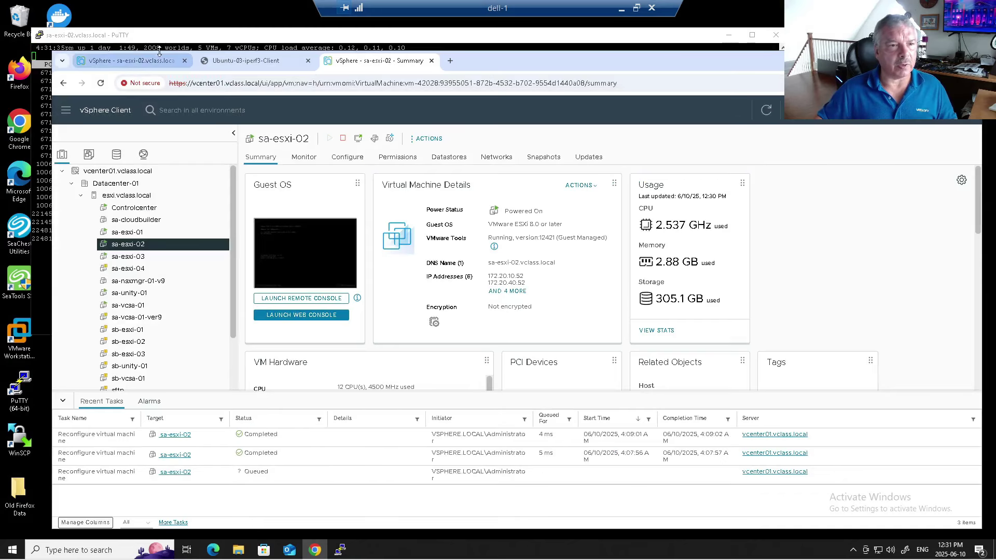
Step: Refresh sa-vcsa-01, confirm sa-esxi-02's uplink alarm, and view T1-Web-03's network adapter reservation alarm
click(139, 63)
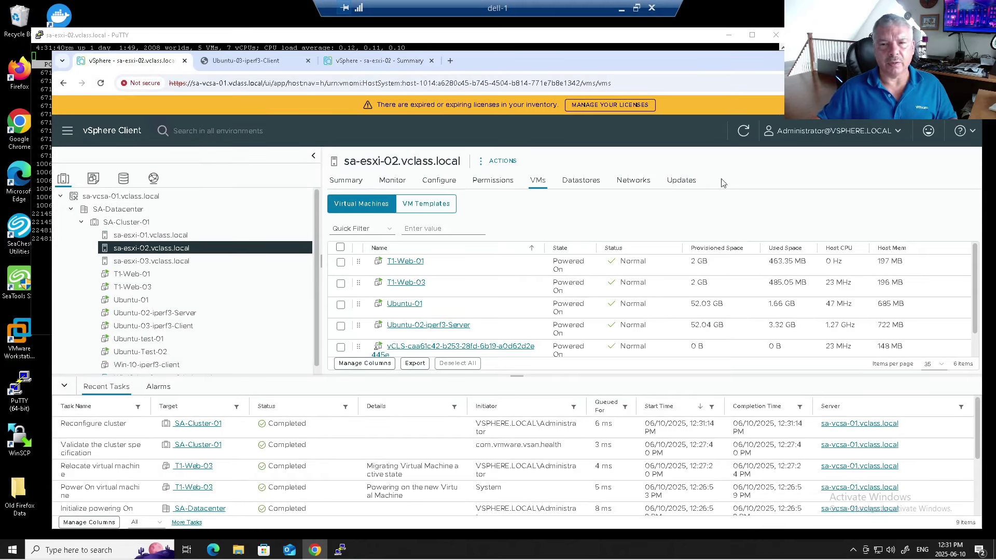
click(744, 131)
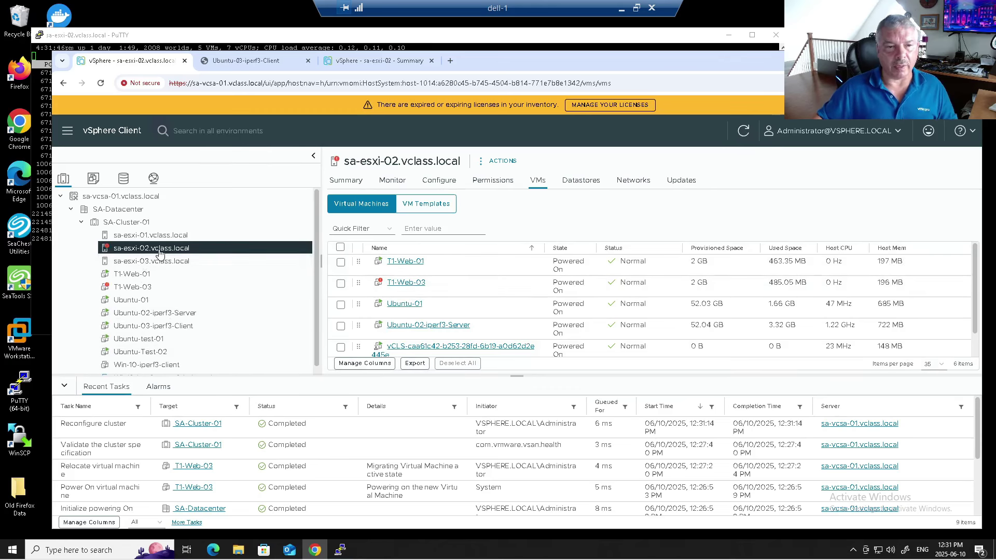
click(197, 251)
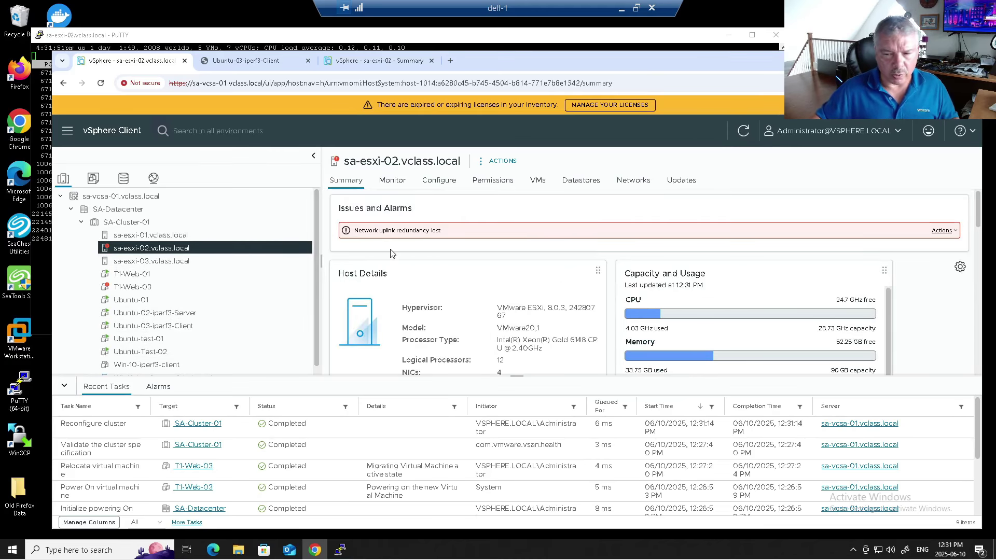
click(133, 287)
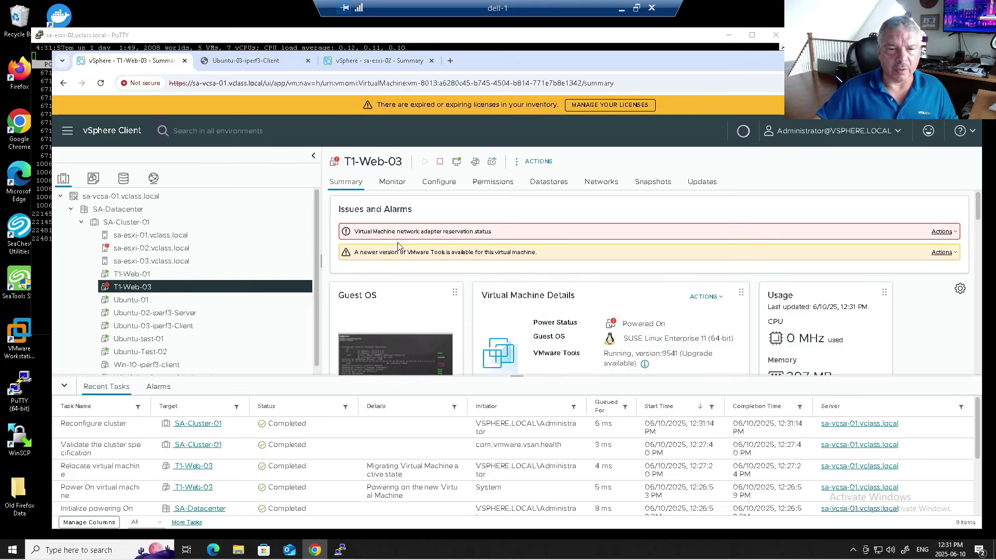
Step: Sort the Recent Tasks list by Status, toggling the sort order
click(268, 408)
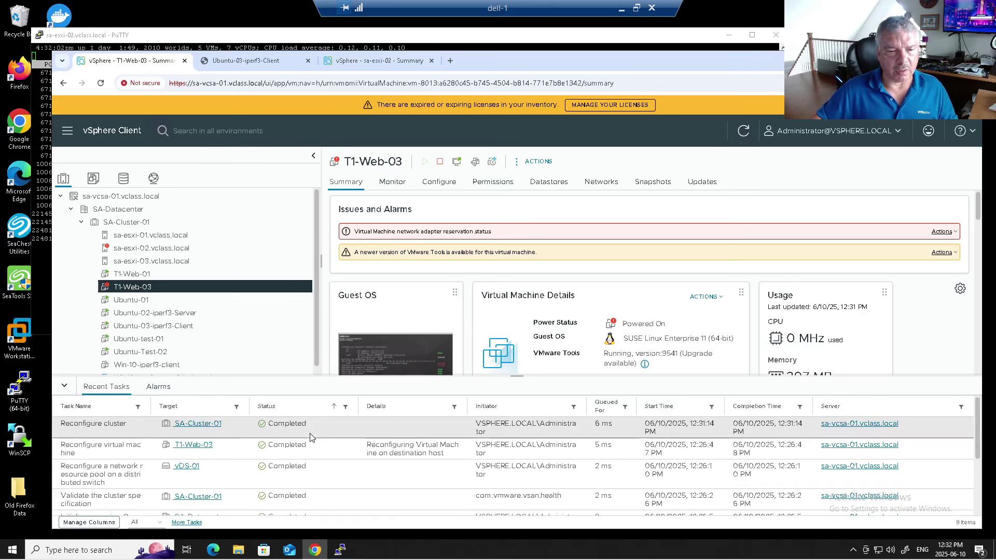
click(271, 410)
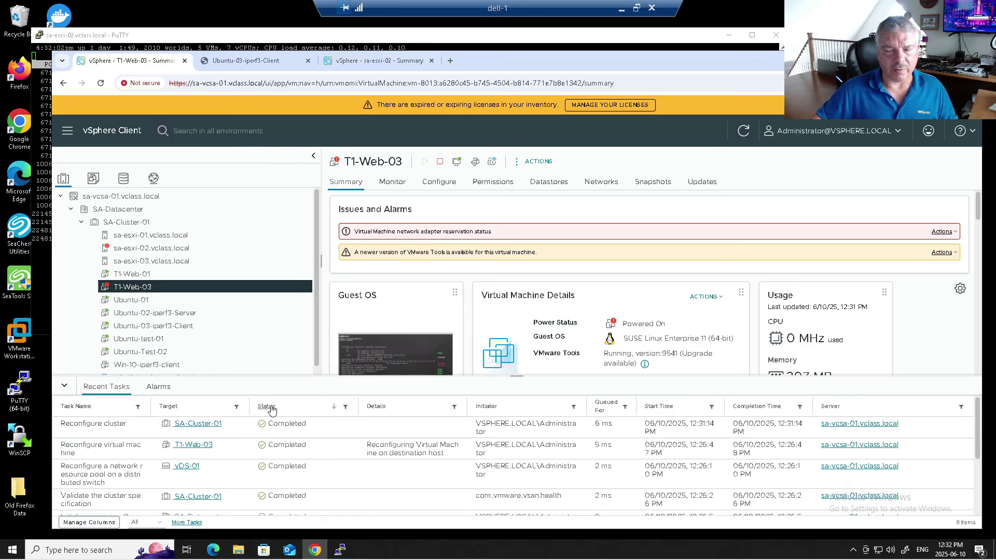
click(272, 410)
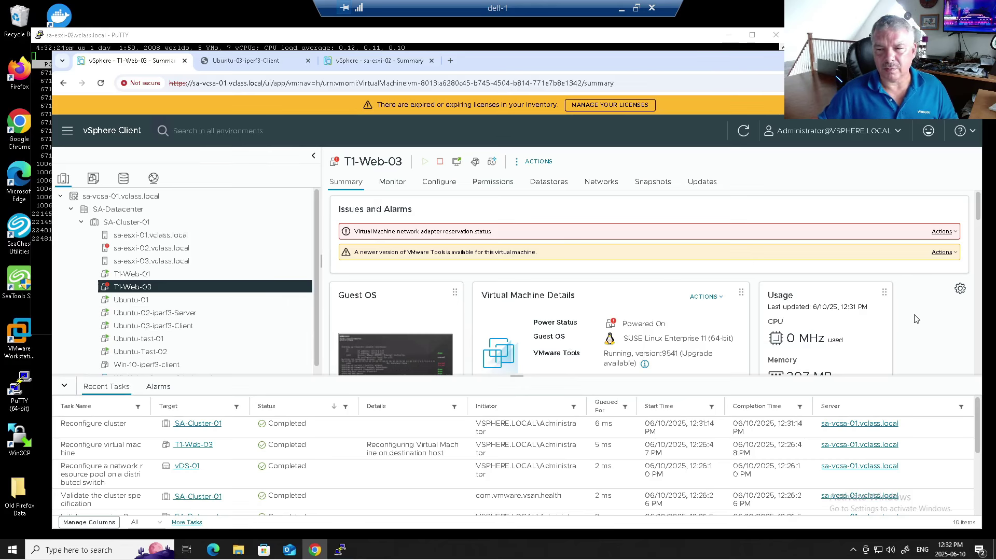
Step: Refresh T1-Web-03's summary to show it now running on host sa-esxi-01
scroll(915, 319, down, 2)
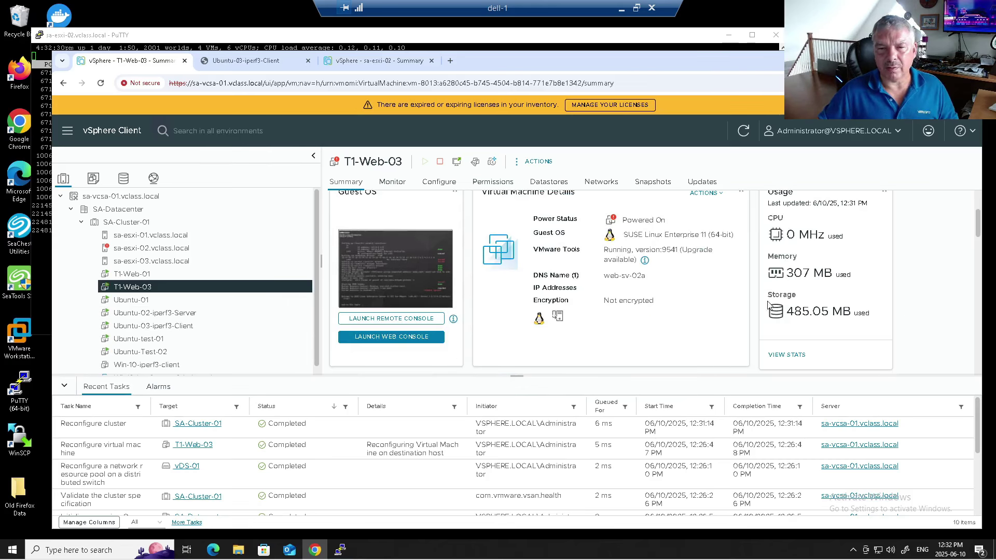
scroll(726, 300, down, 2)
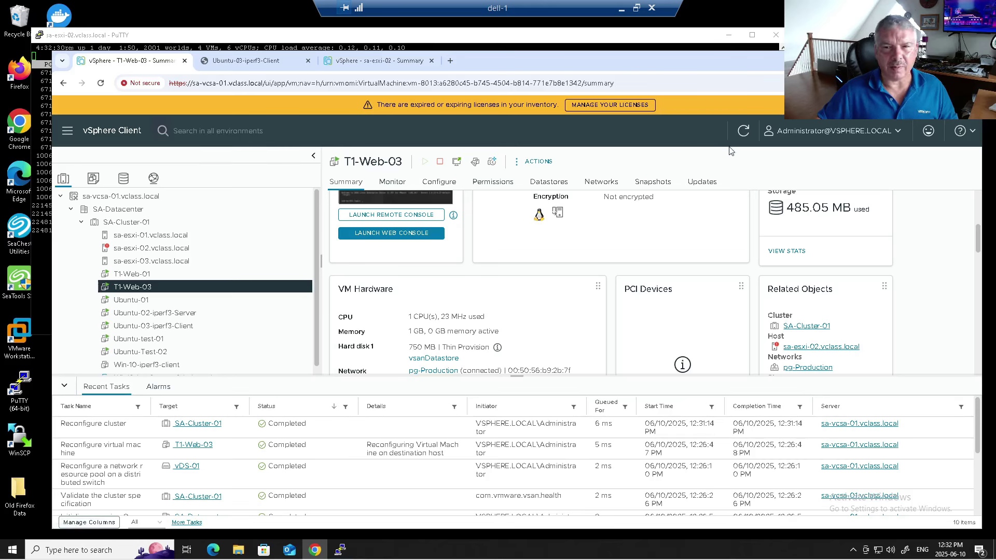
click(744, 131)
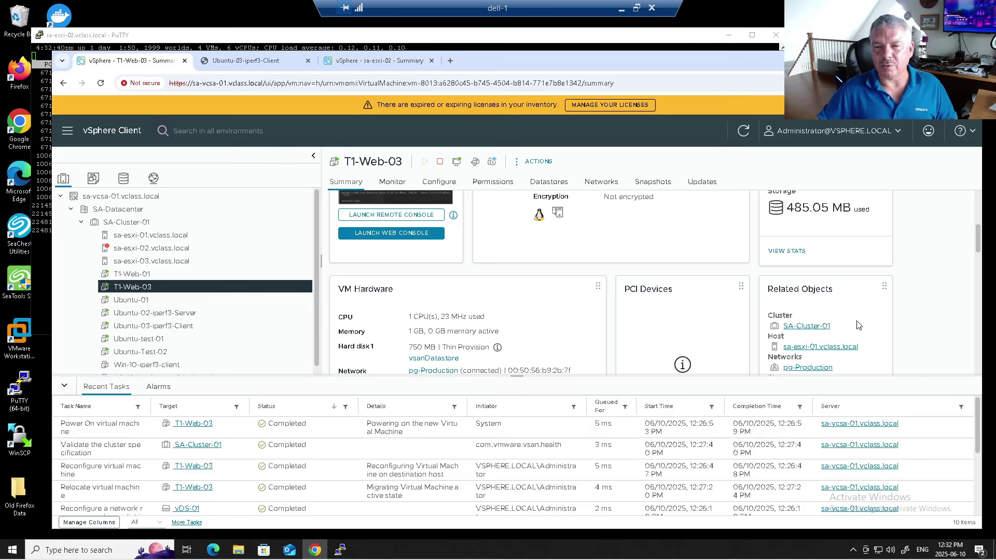
scroll(857, 326, up, 1)
scroll(857, 325, down, 1)
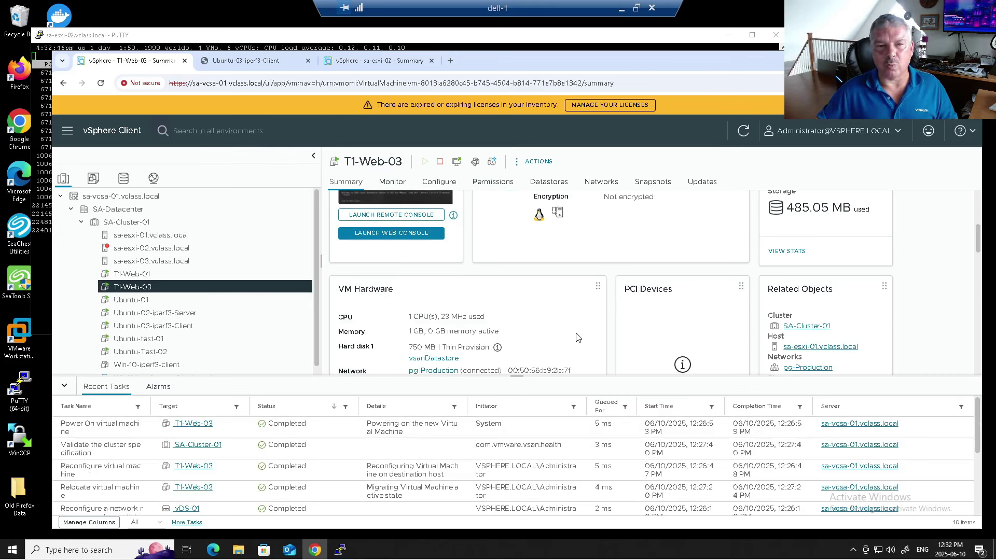
scroll(506, 332, up, 1)
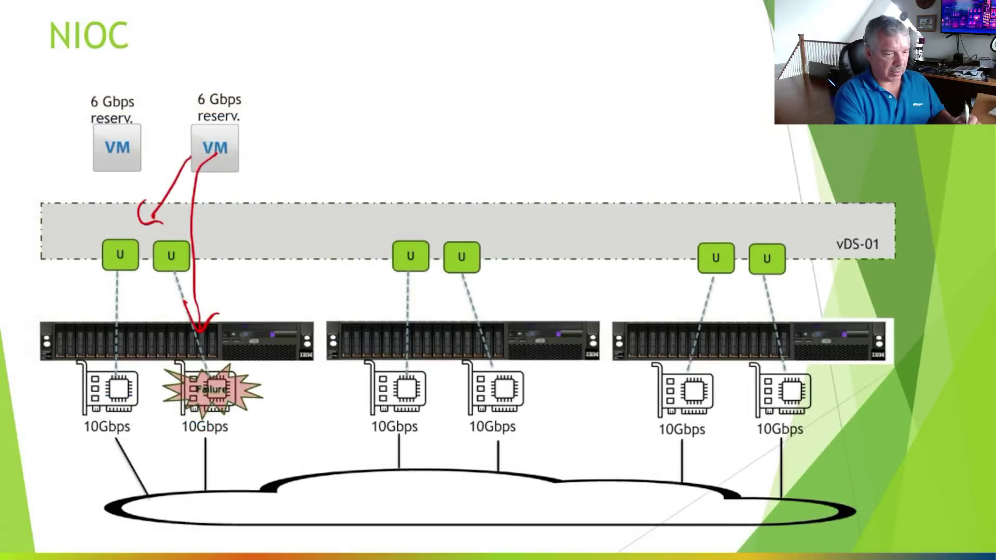
Step: Draw arrows from the uplink to the failed NIC and advance the slide build
drag(178, 275, 191, 382)
drag(164, 336, 209, 369)
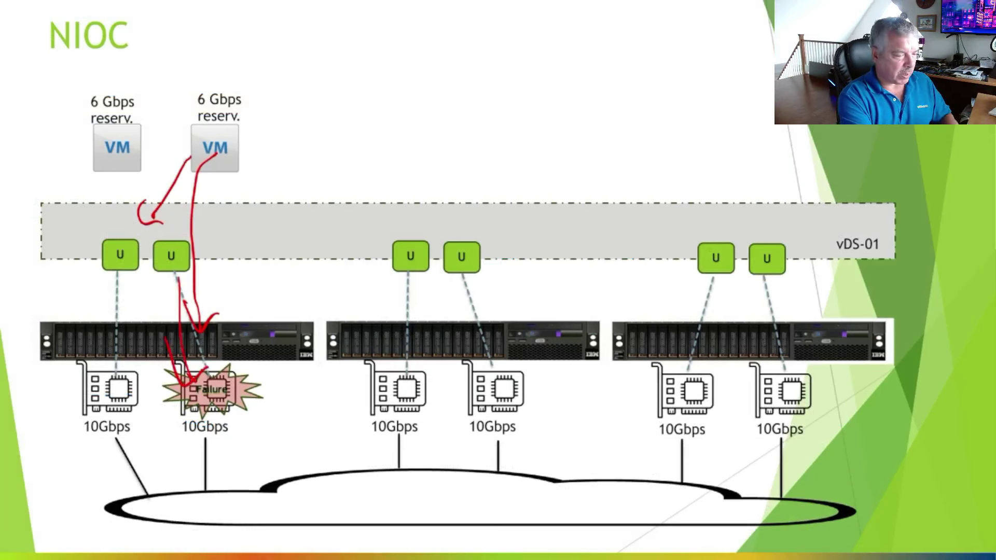
key(Right)
Step: Circle the moved VM, arrow it to the middle server, and add ink marks beside it
mouse_move(370, 94)
mouse_down()
mouse_move(449, 156)
mouse_move(366, 102)
mouse_up()
mouse_move(400, 184)
mouse_down()
mouse_move(397, 303)
mouse_move(414, 310)
mouse_up()
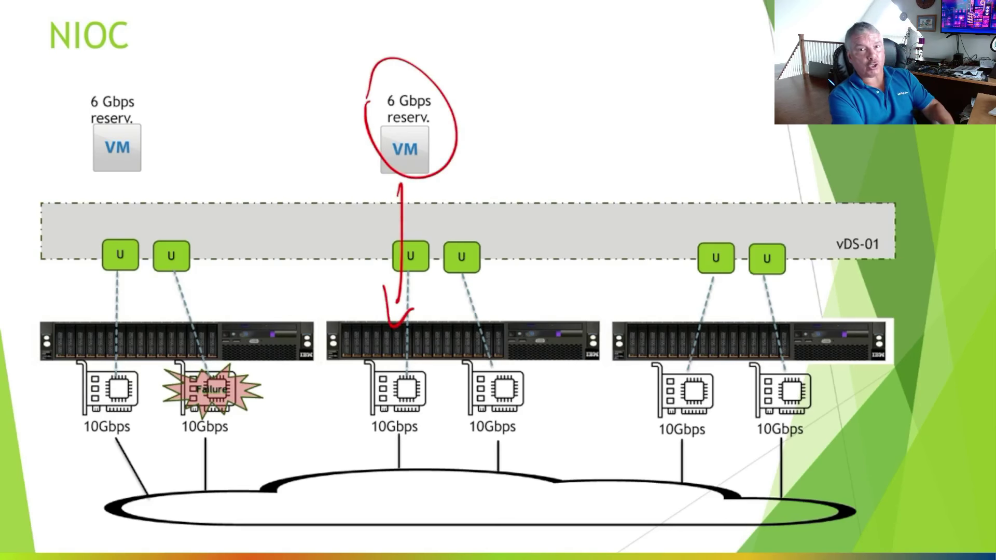
mouse_move(493, 143)
mouse_down()
mouse_move(485, 106)
mouse_move(521, 137)
mouse_up()
mouse_move(634, 94)
mouse_down()
mouse_move(659, 138)
mouse_move(685, 132)
mouse_up()
mouse_move(743, 93)
mouse_down()
mouse_move(773, 123)
mouse_move(743, 124)
mouse_up()
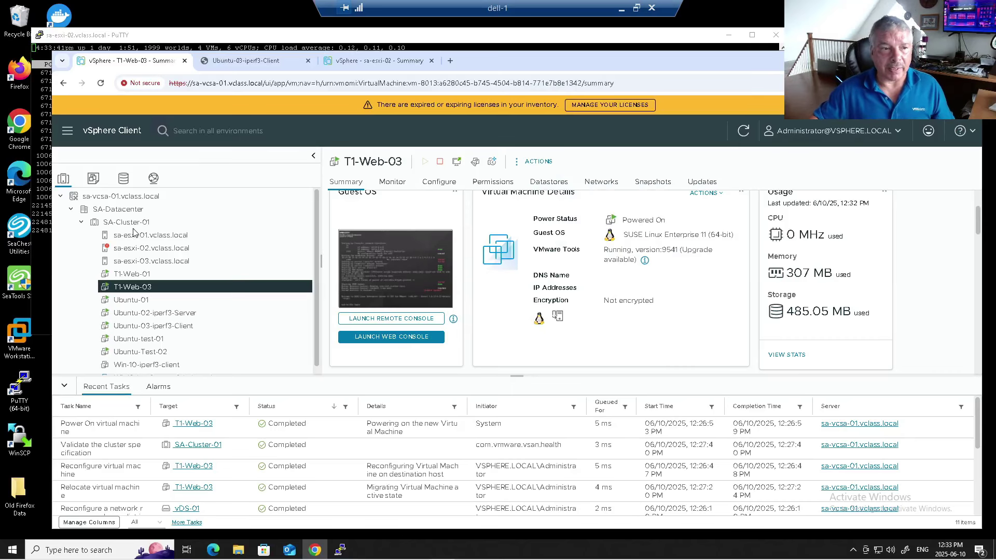
Step: Show vDS-01's System traffic resource allocation under its Configure pages
click(154, 178)
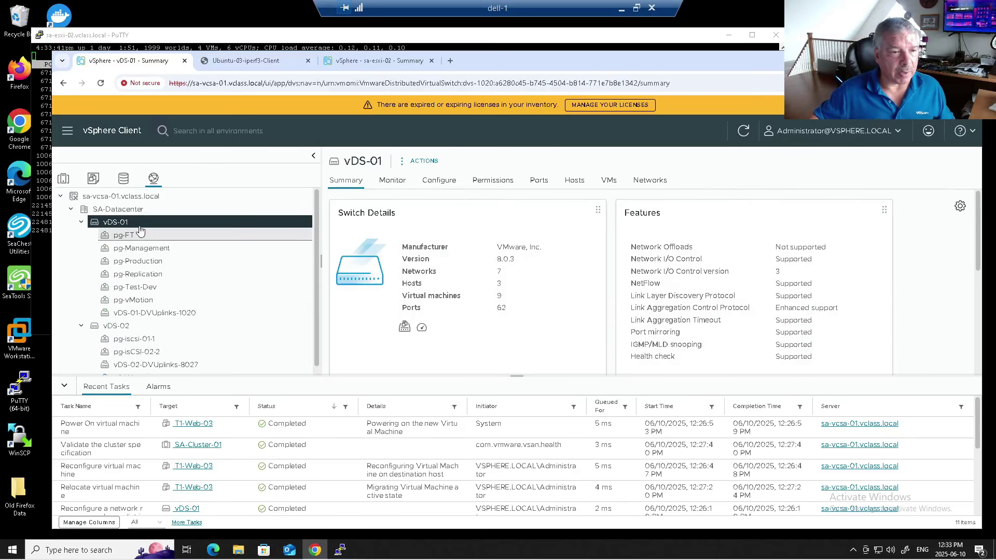
click(64, 386)
click(435, 184)
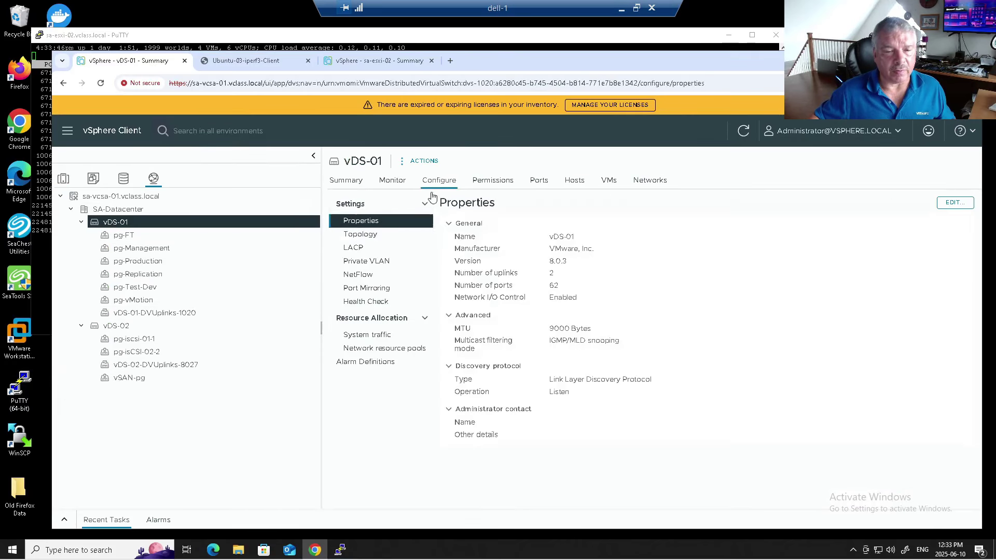
click(378, 337)
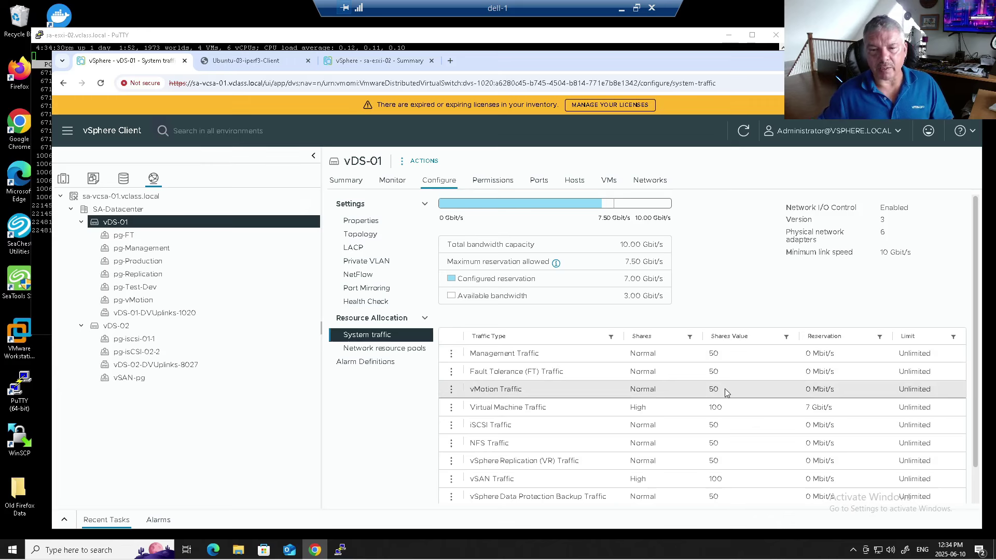
Step: Edit Virtual Machine Traffic's resource settings and expand the shares level list
click(451, 407)
click(469, 407)
click(540, 271)
Step: Cycle the Virtual Machine Traffic shares level through Low, Normal and High
click(524, 290)
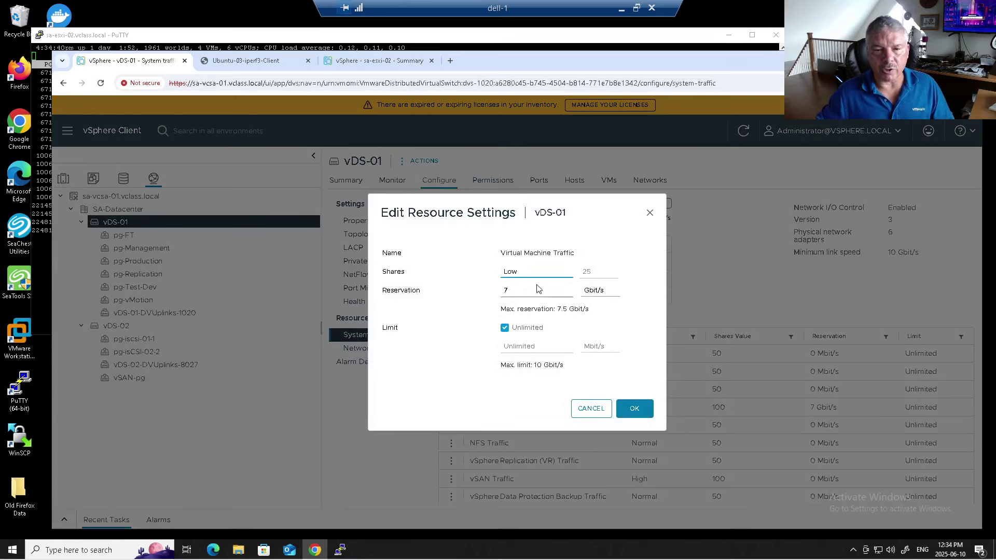
click(516, 272)
click(520, 299)
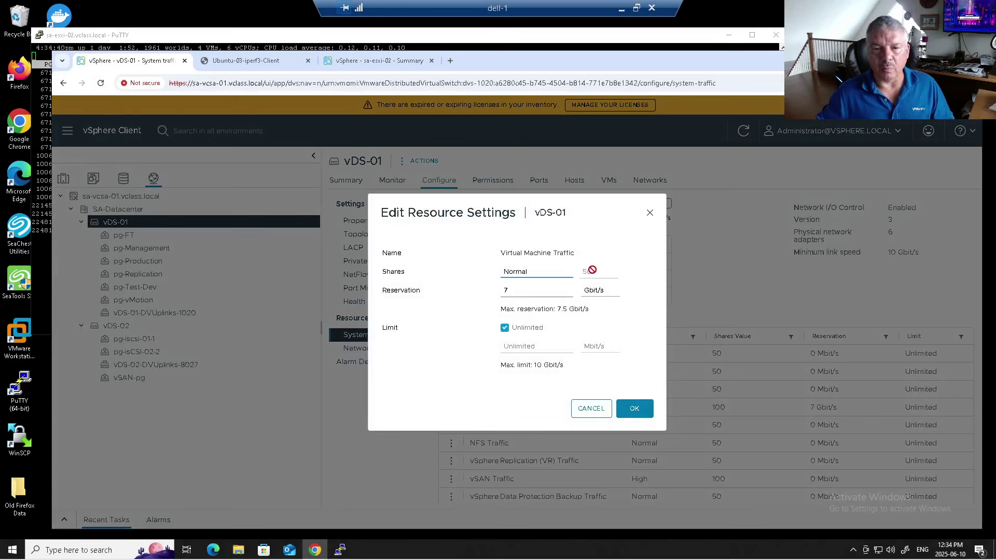
click(536, 274)
click(529, 312)
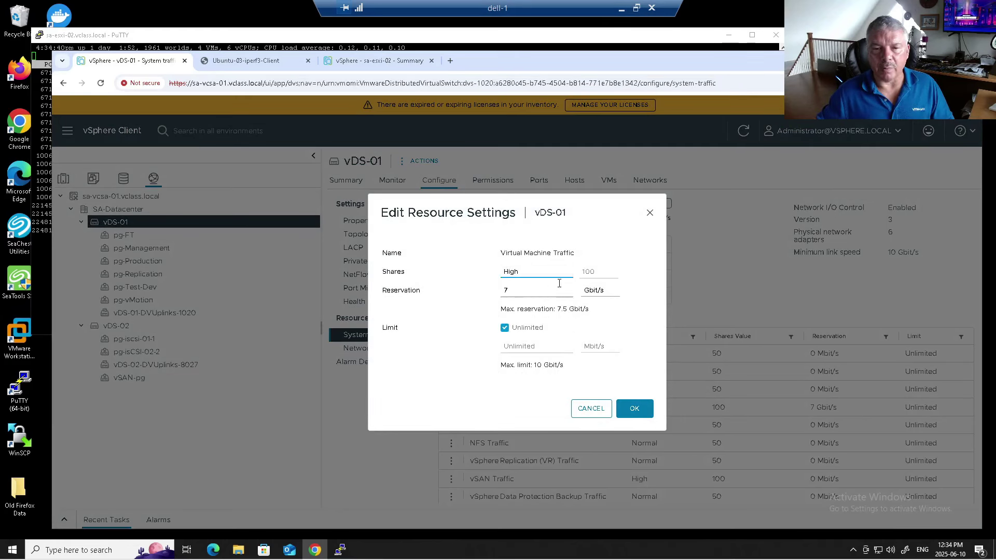
click(545, 273)
Step: Switch shares to Custom, try a value of 101, then clear the invalid entry
click(532, 326)
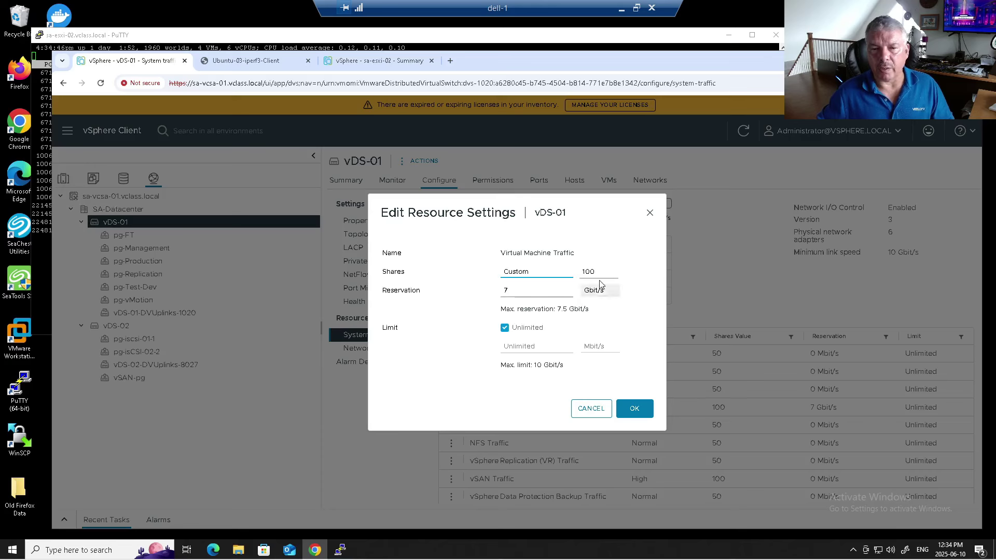
double_click(601, 272)
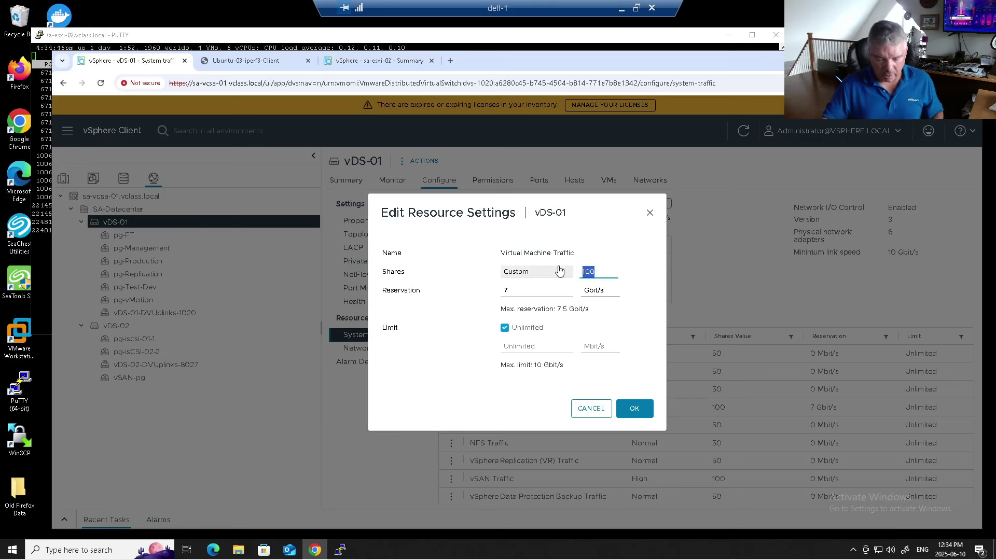
text(101)
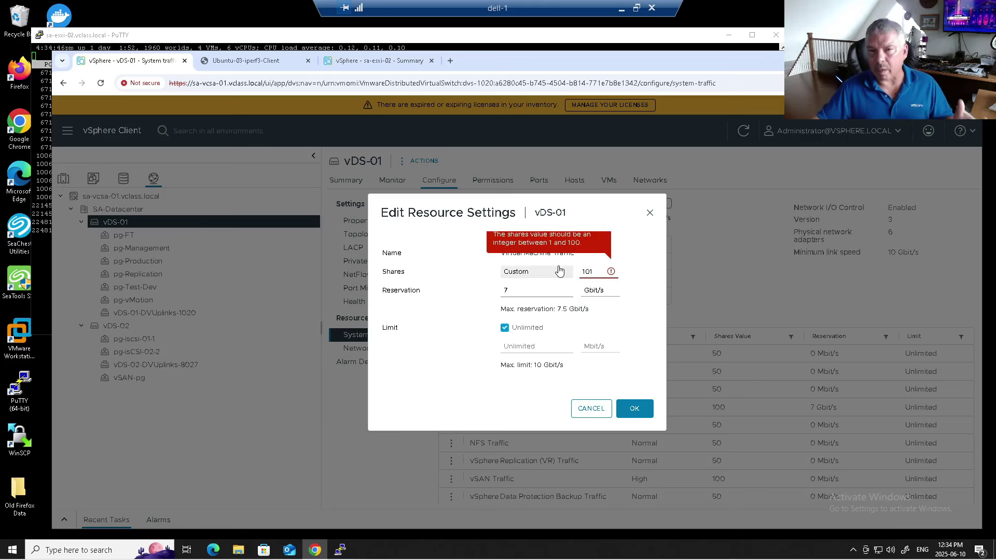
key(BackSpace)
key(BackSpace)
key(BackSpace)
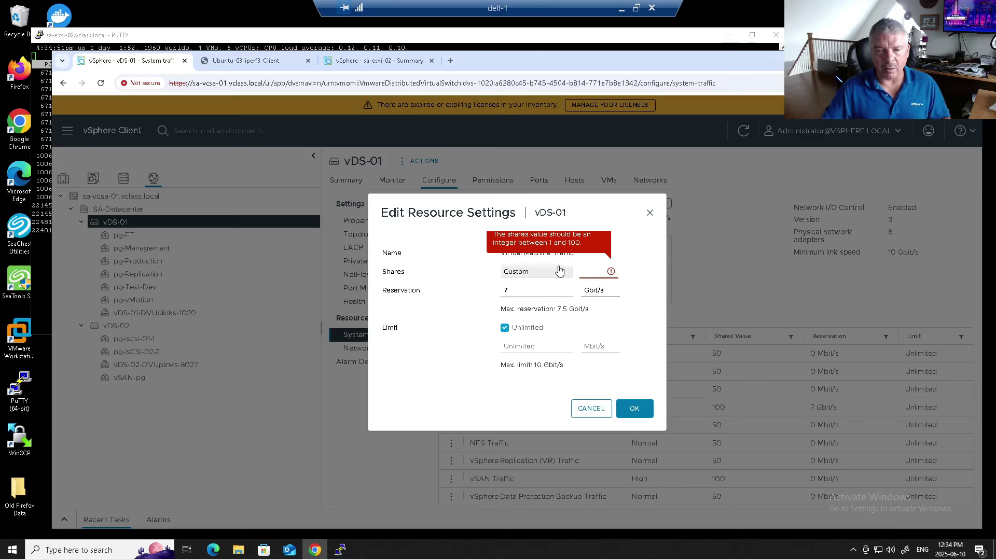
Step: Set shares to Low, then Custom 75, and cancel to keep High, 100 shares
click(560, 270)
click(545, 284)
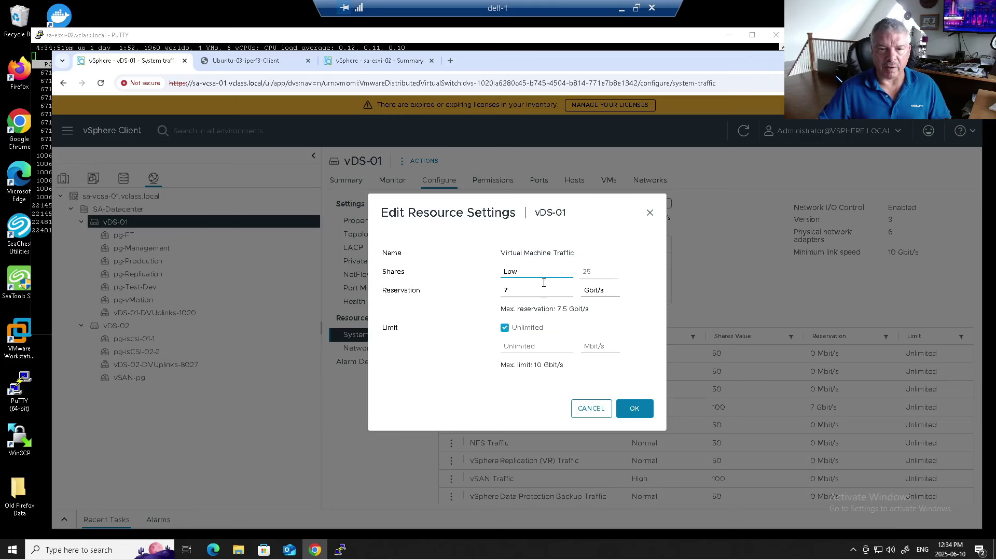
click(536, 276)
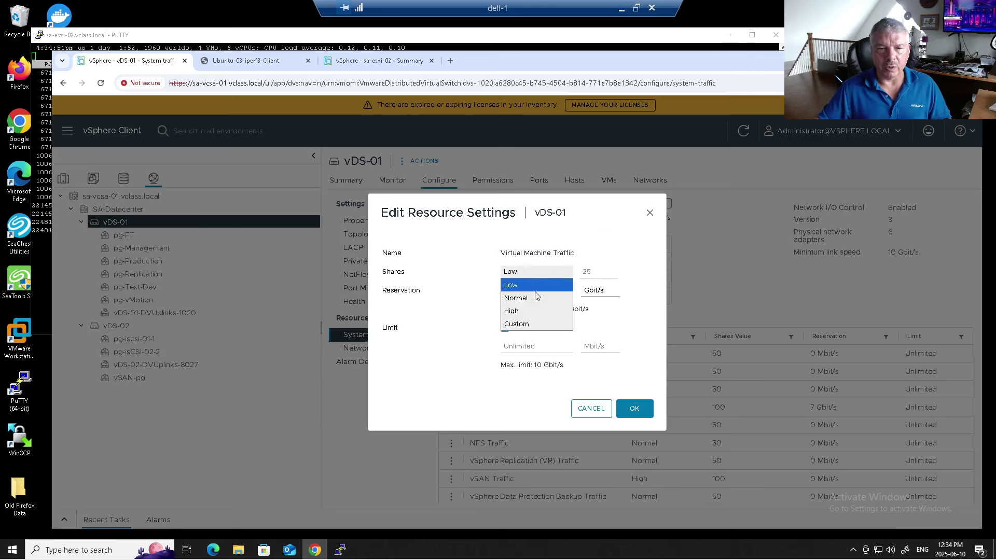
click(529, 324)
drag(596, 271, 568, 272)
text(75)
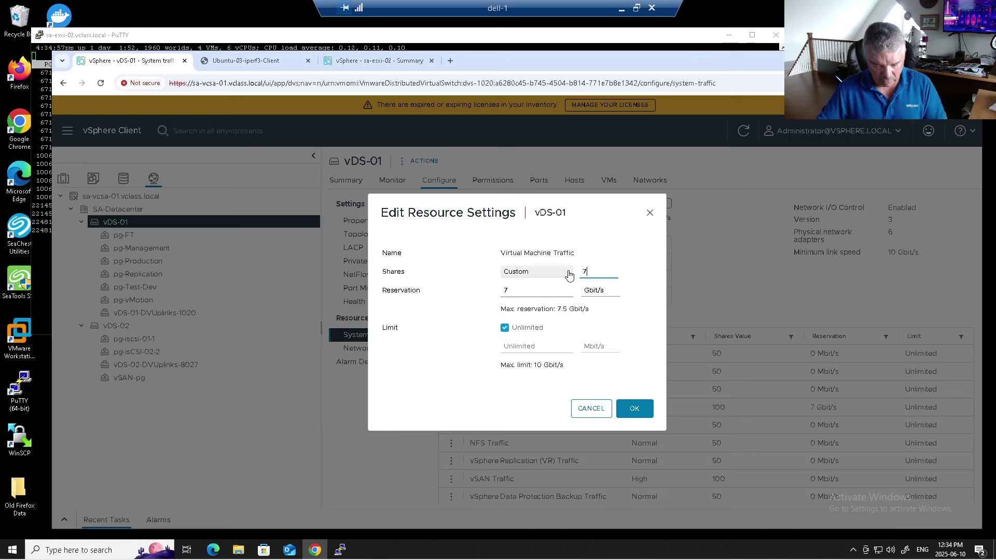
click(590, 408)
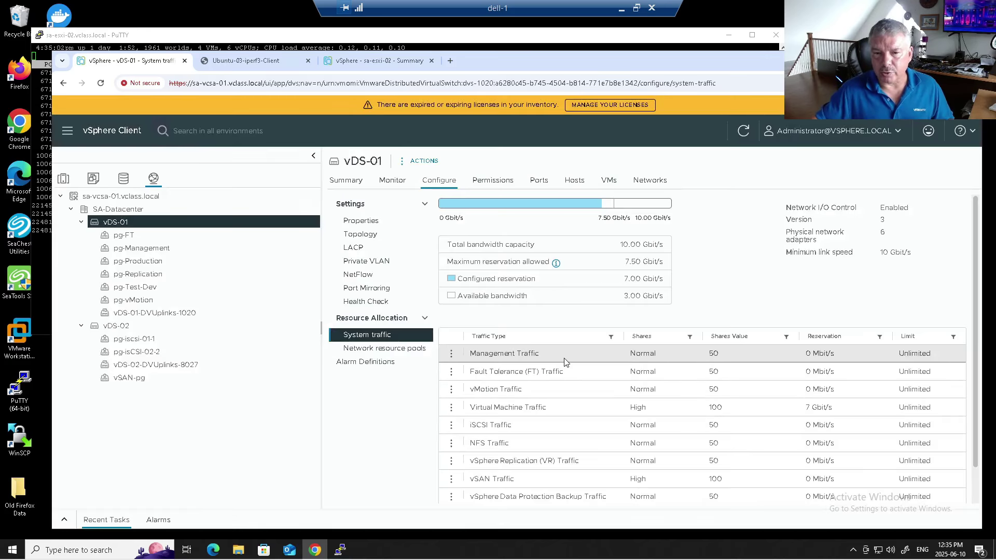